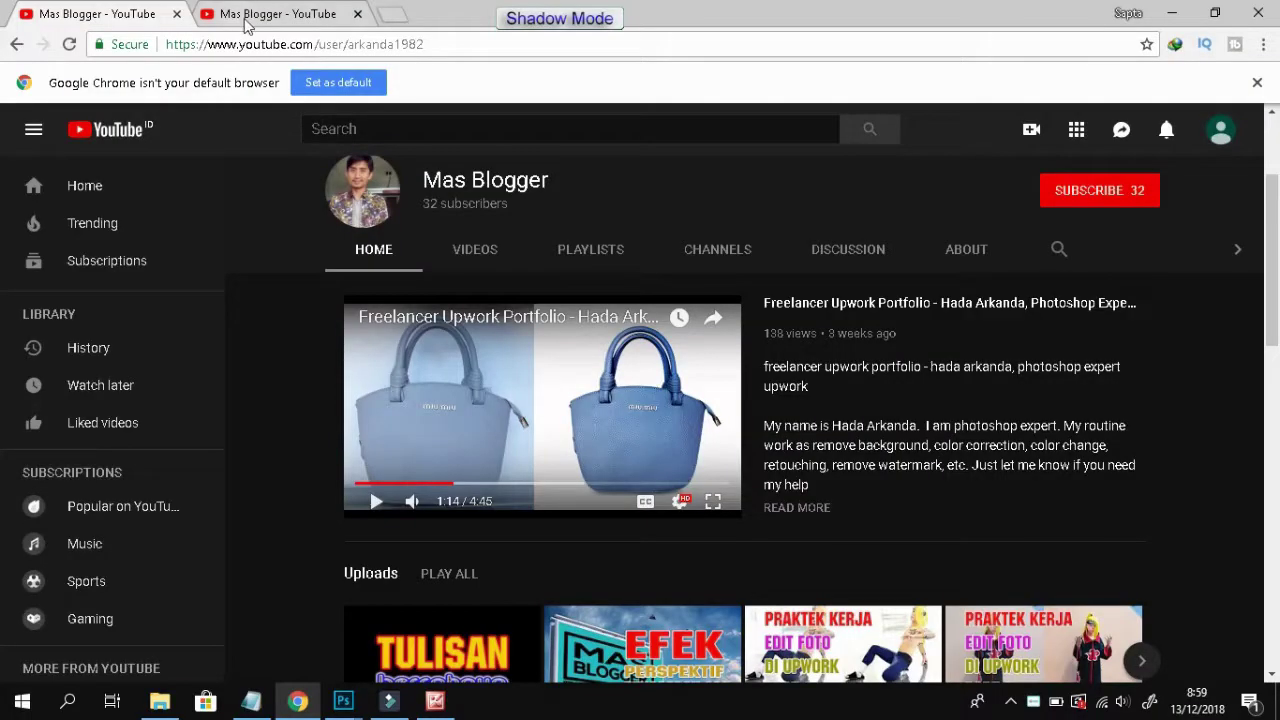
- Subscribe to the channel with all notifications on, and begin the tutorial note in Notepad
left_click(1080, 190)
left_click(1143, 193)
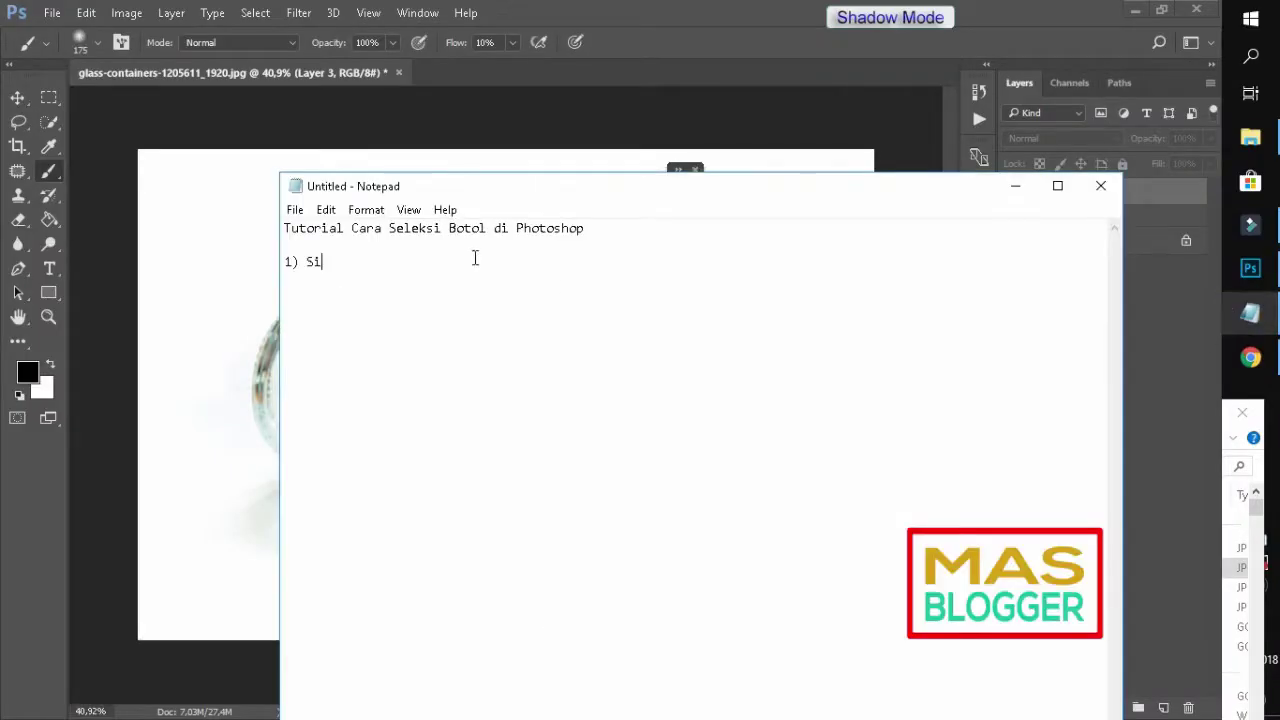
type("Video Tutorial Cara Seleksi Botol di Photoshop")
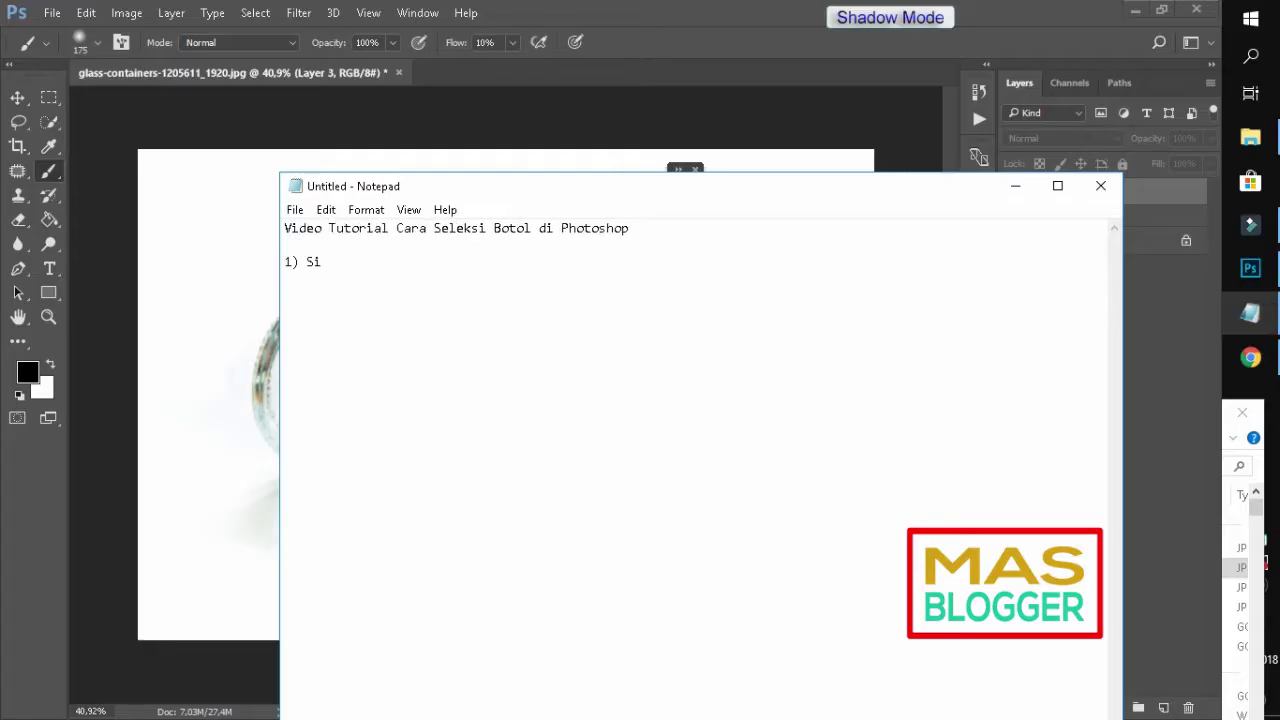
type("kita kali ini yaitu tentang ")
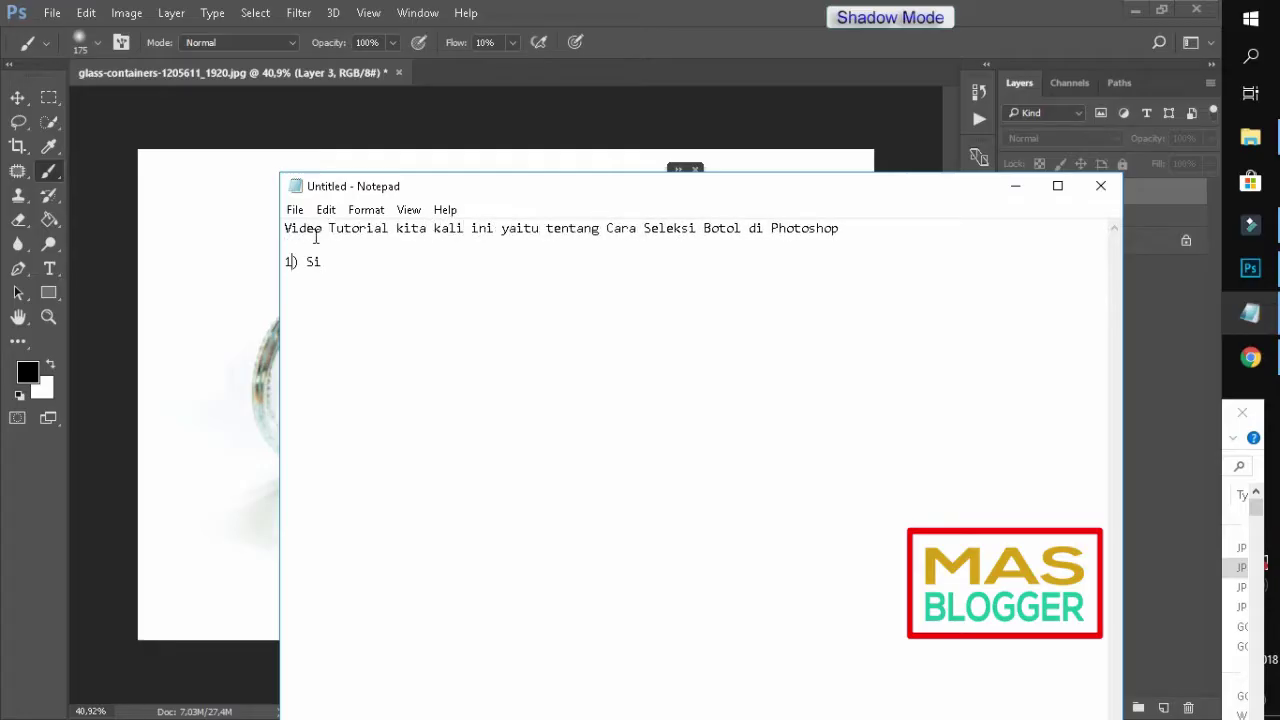
type(" download dulu file photonya di link diskripsi")
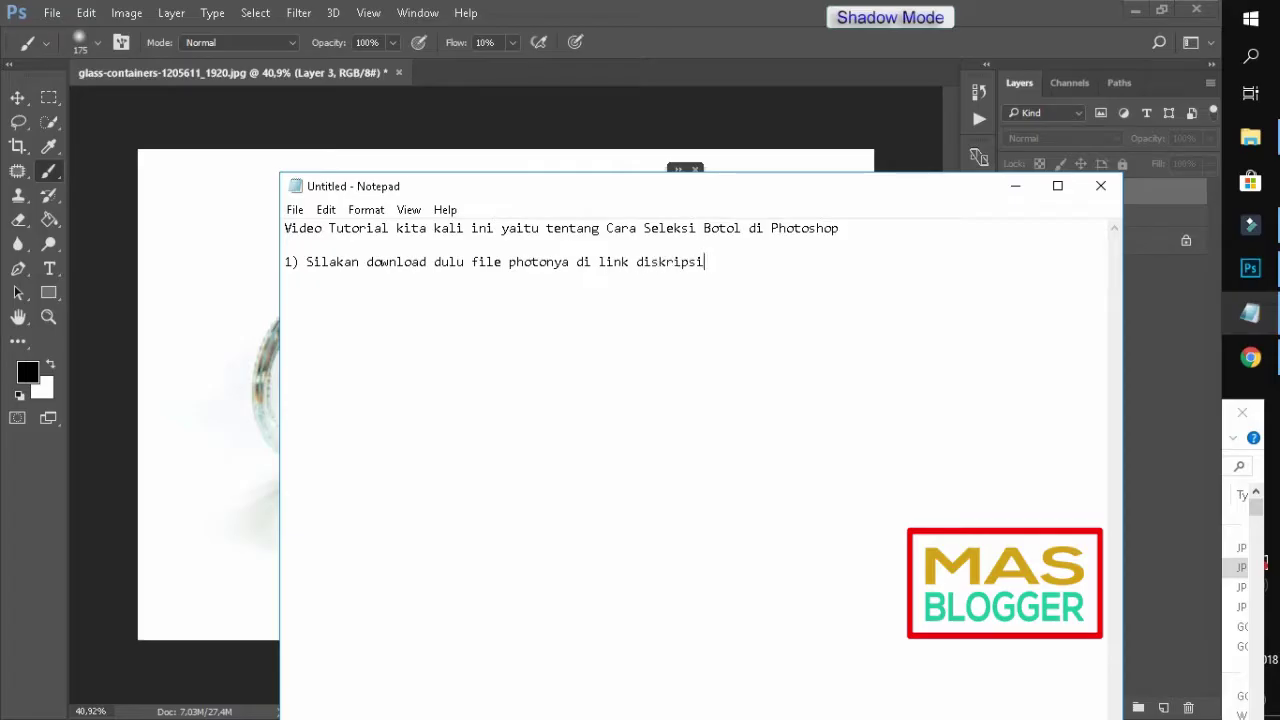
type(" ada dua fo")
type("foto tersebut di phto")
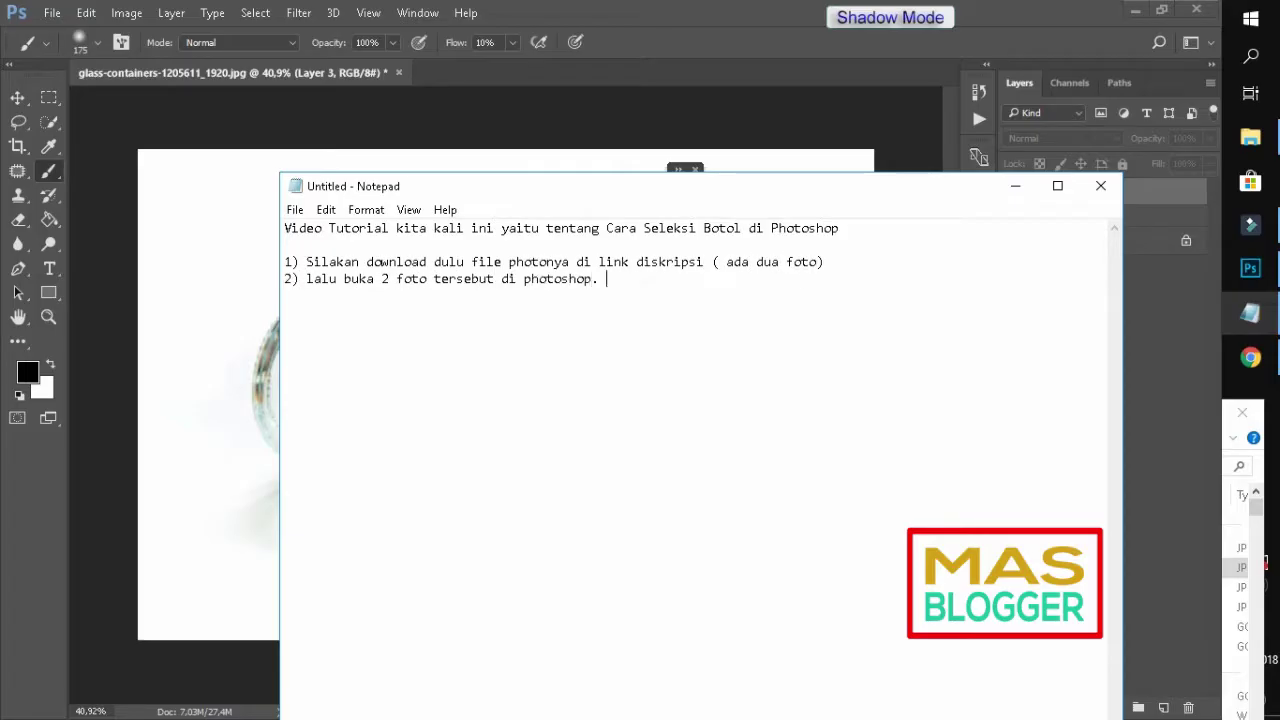
type("Saya sudah membuka foto botolnya dan lalu")
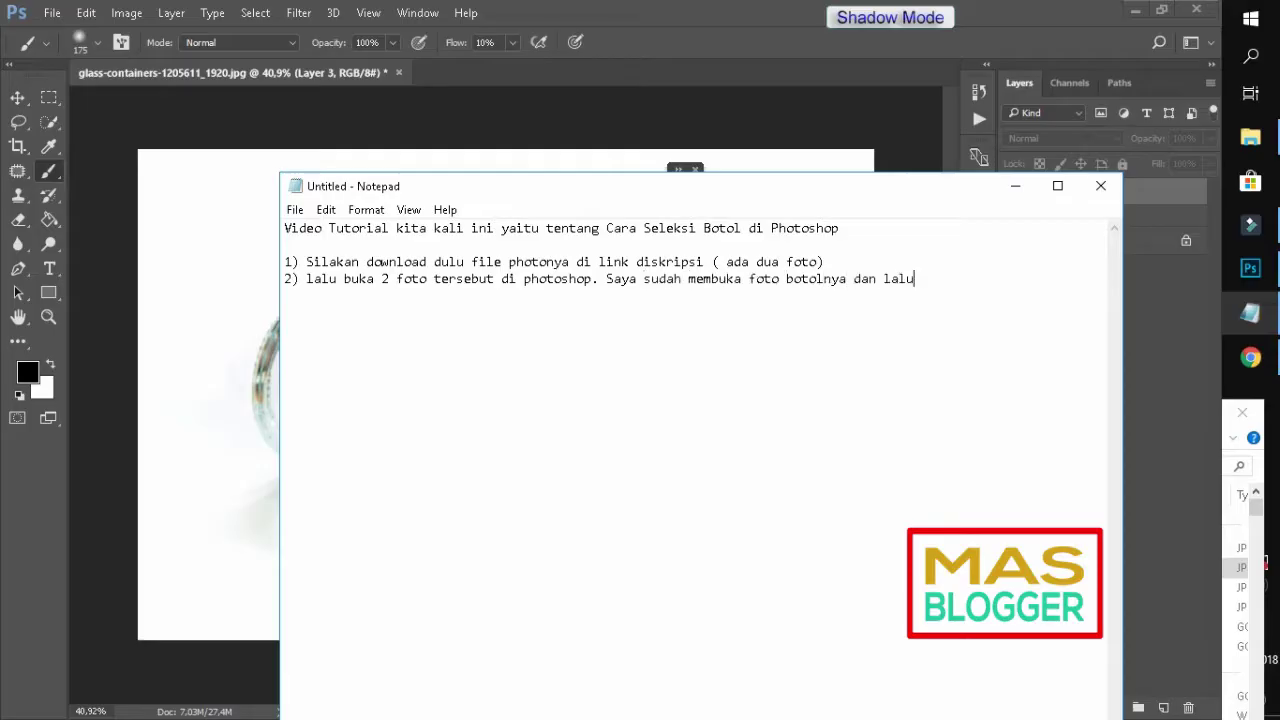
type(" saya sisipkan lagi file untuk backgroundnya.")
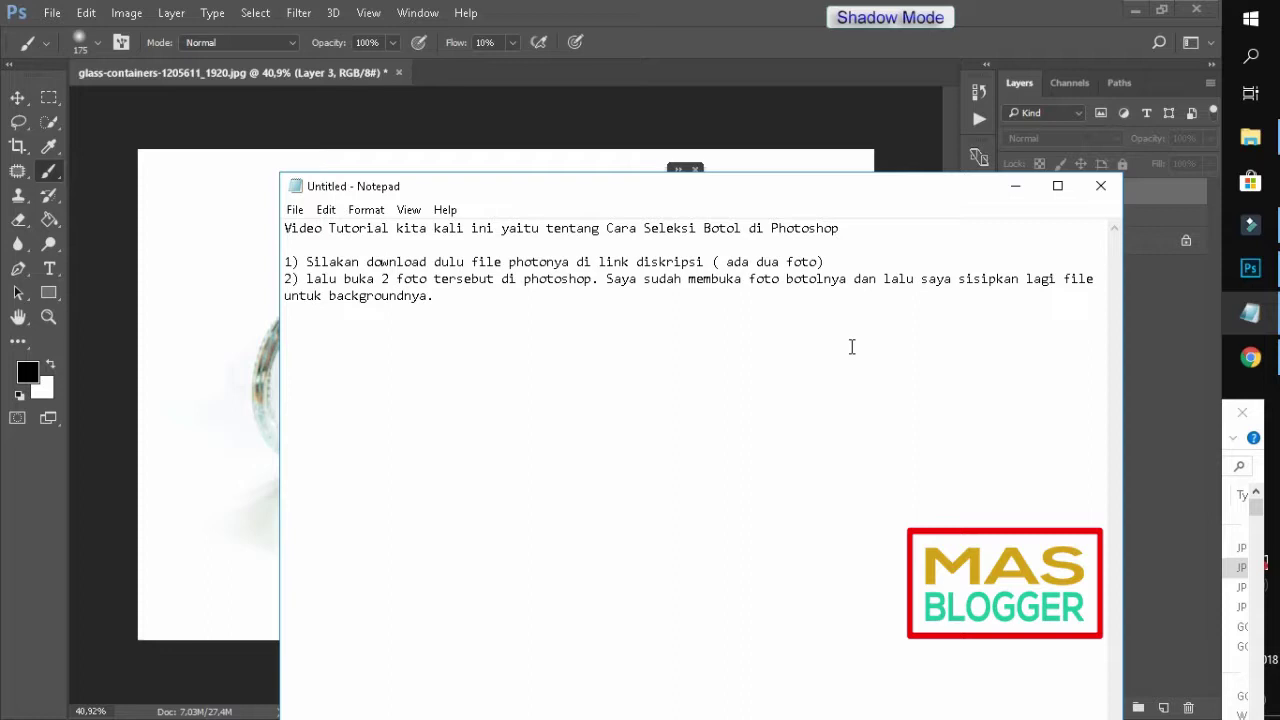
- Make the Notepad window narrower by dragging its right edge left
mouse_move(1122, 311)
left_mouse_down()
mouse_move(732, 308)
mouse_move(742, 330)
left_mouse_up()
- Place beach-394503_1920.jpg as an embedded layer above the jar Background
left_click(626, 186)
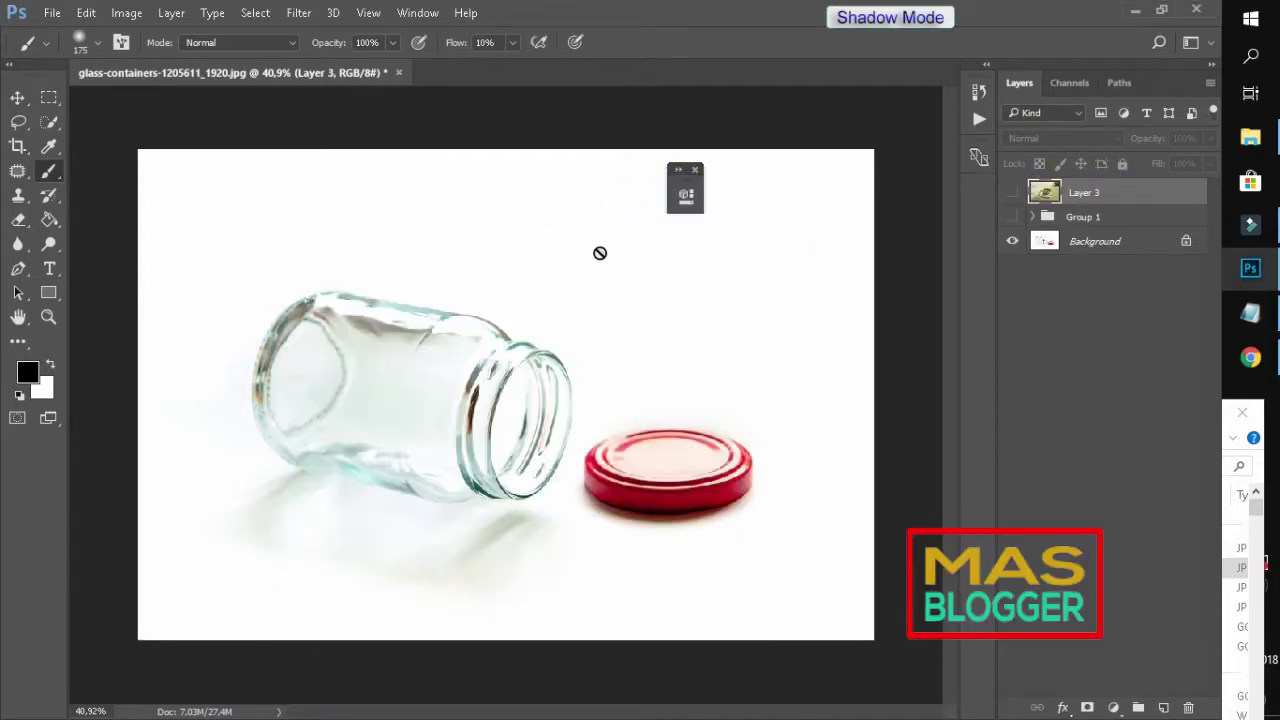
left_click(1085, 243)
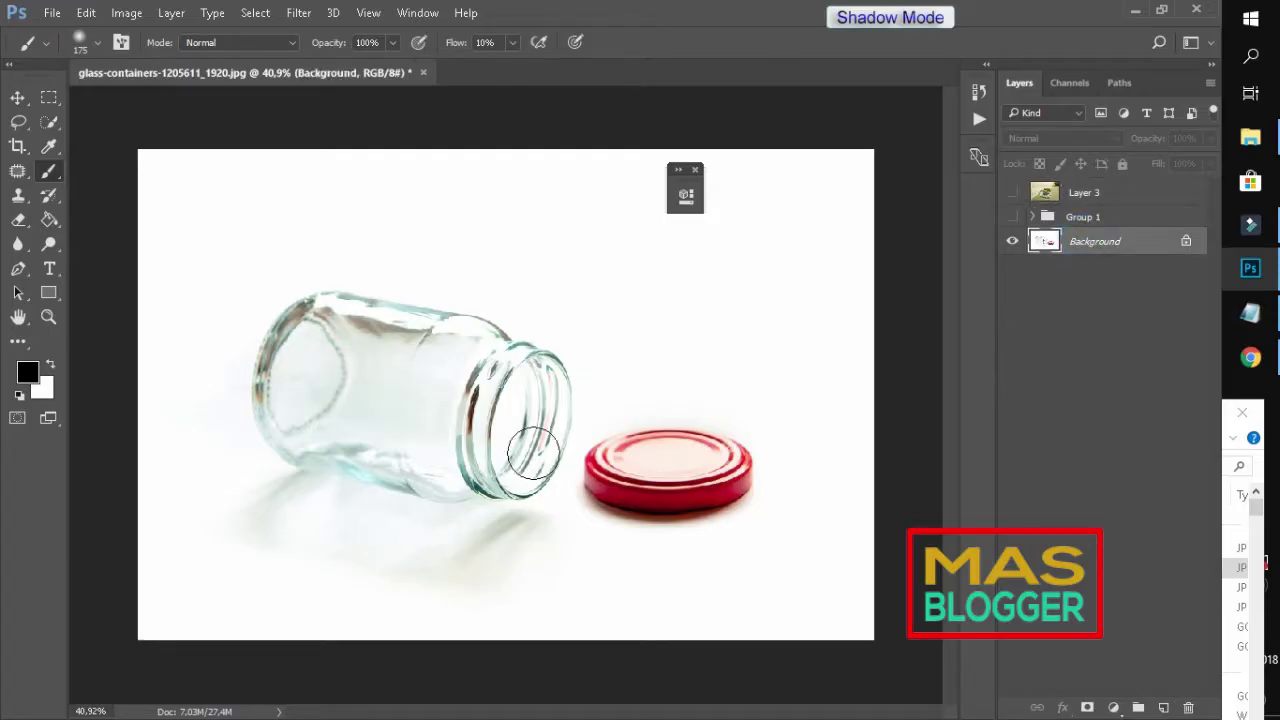
left_click(56, 10)
mouse_move(71, 442)
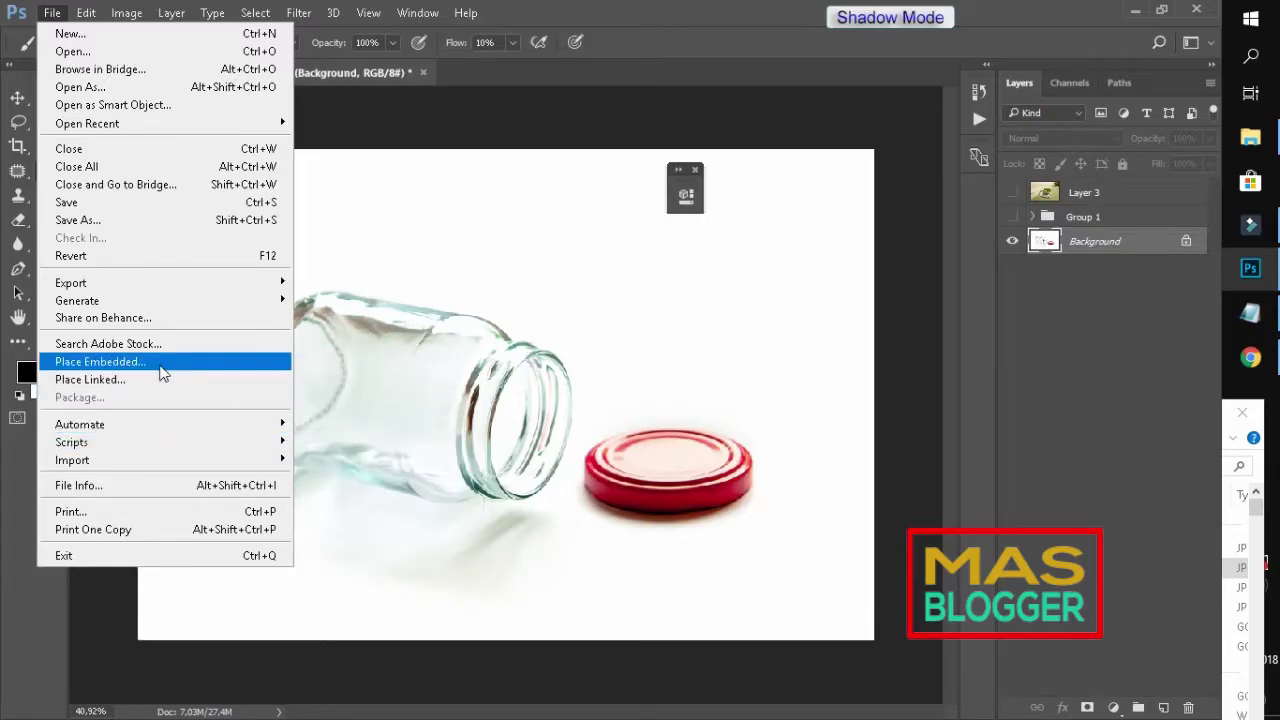
left_click(163, 368)
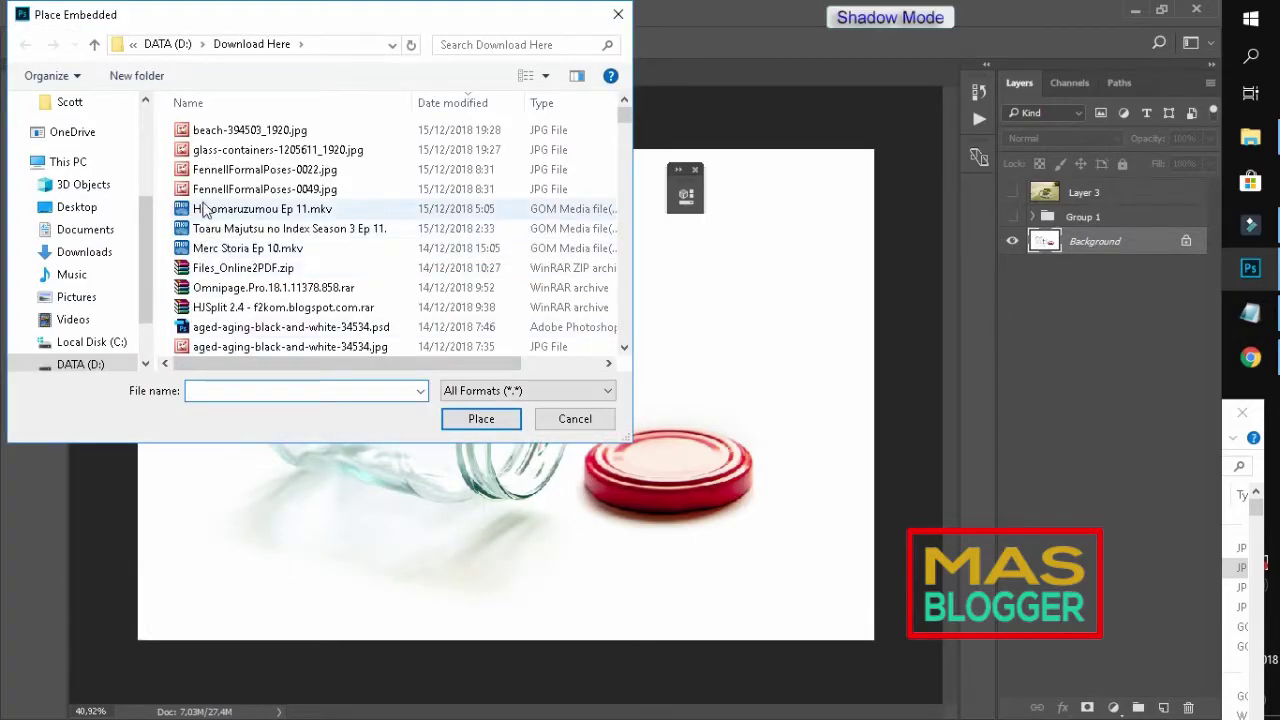
left_click(240, 130)
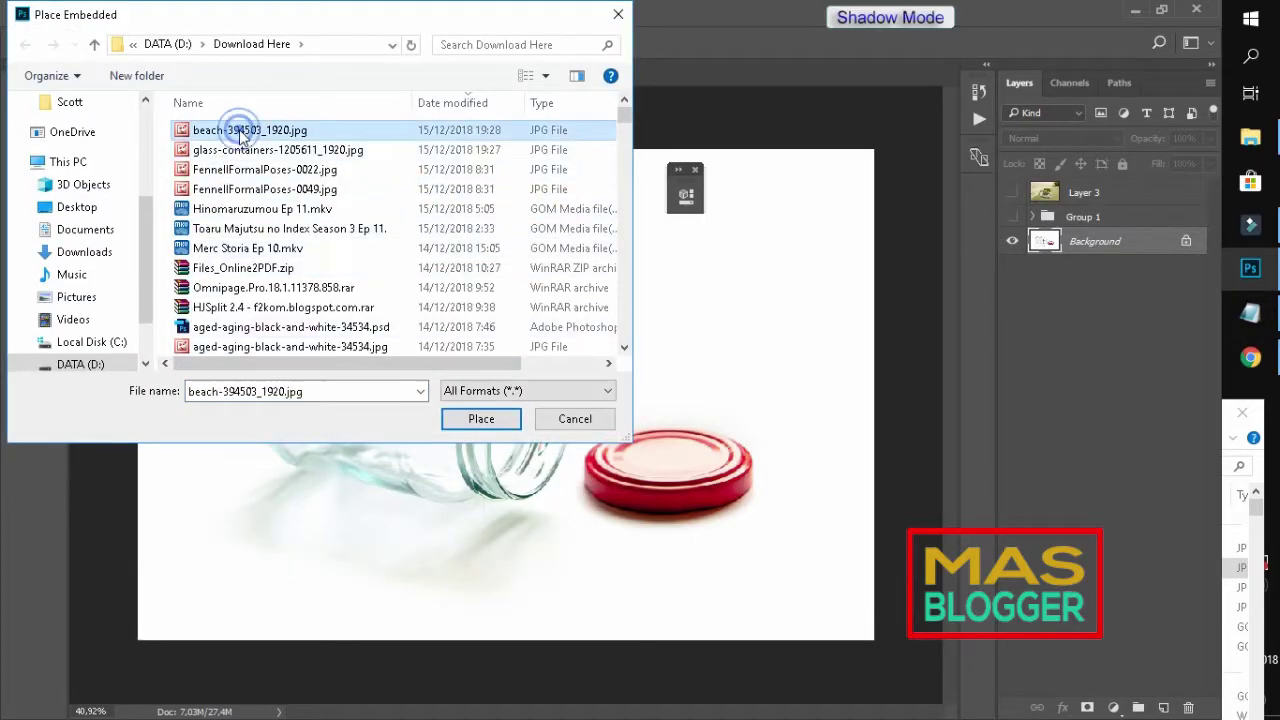
left_click(481, 419)
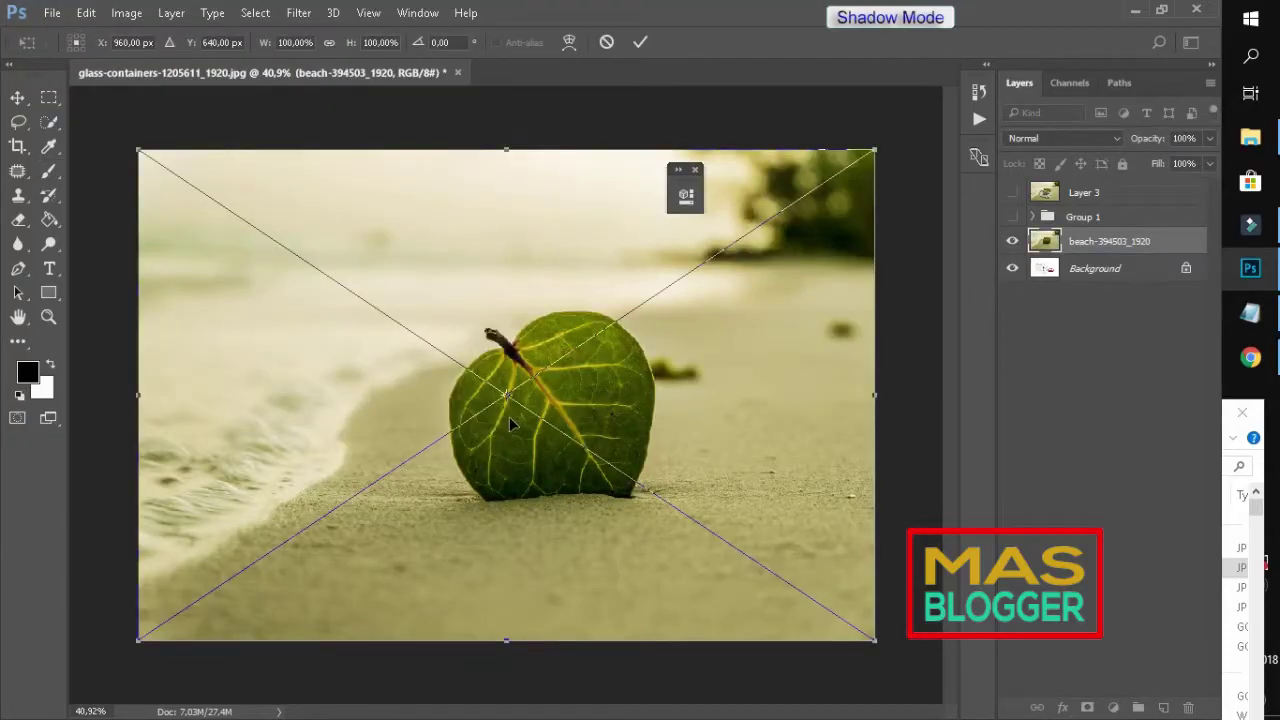
left_click(641, 42)
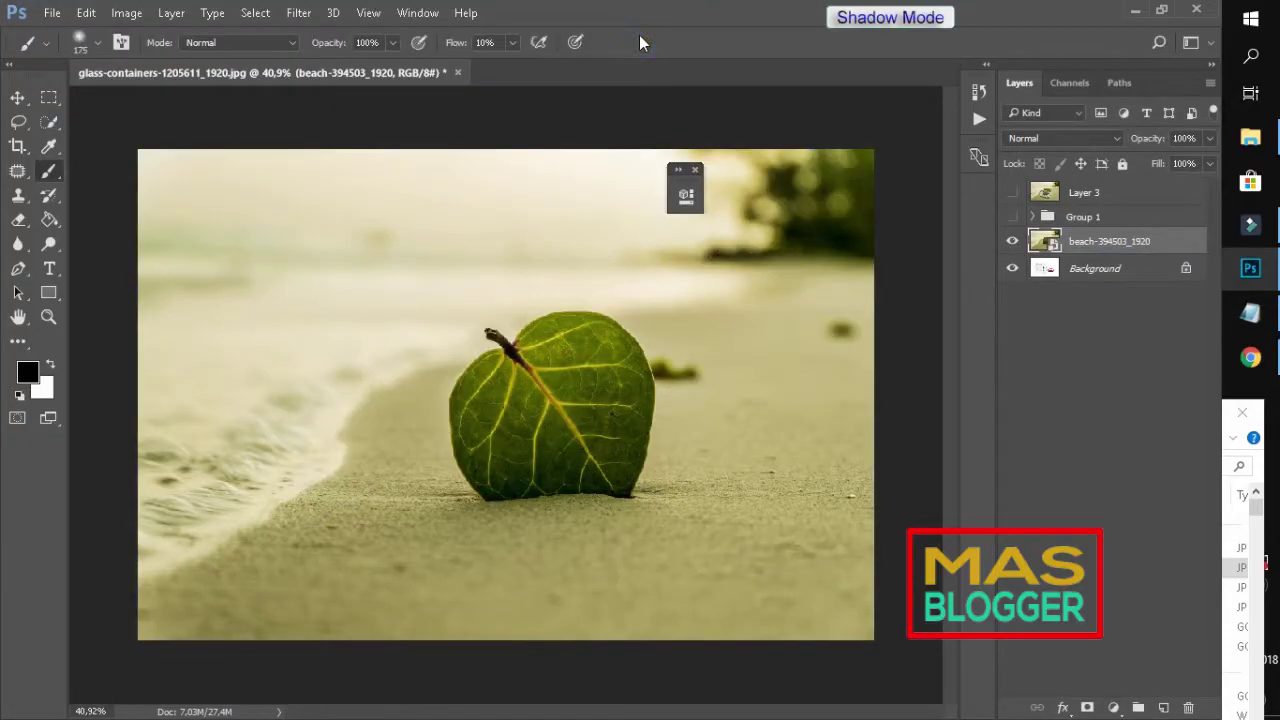
- Rasterize the beach layer and reselect the Background layer
right_click(1087, 248)
left_click(776, 451)
left_click(1075, 277)
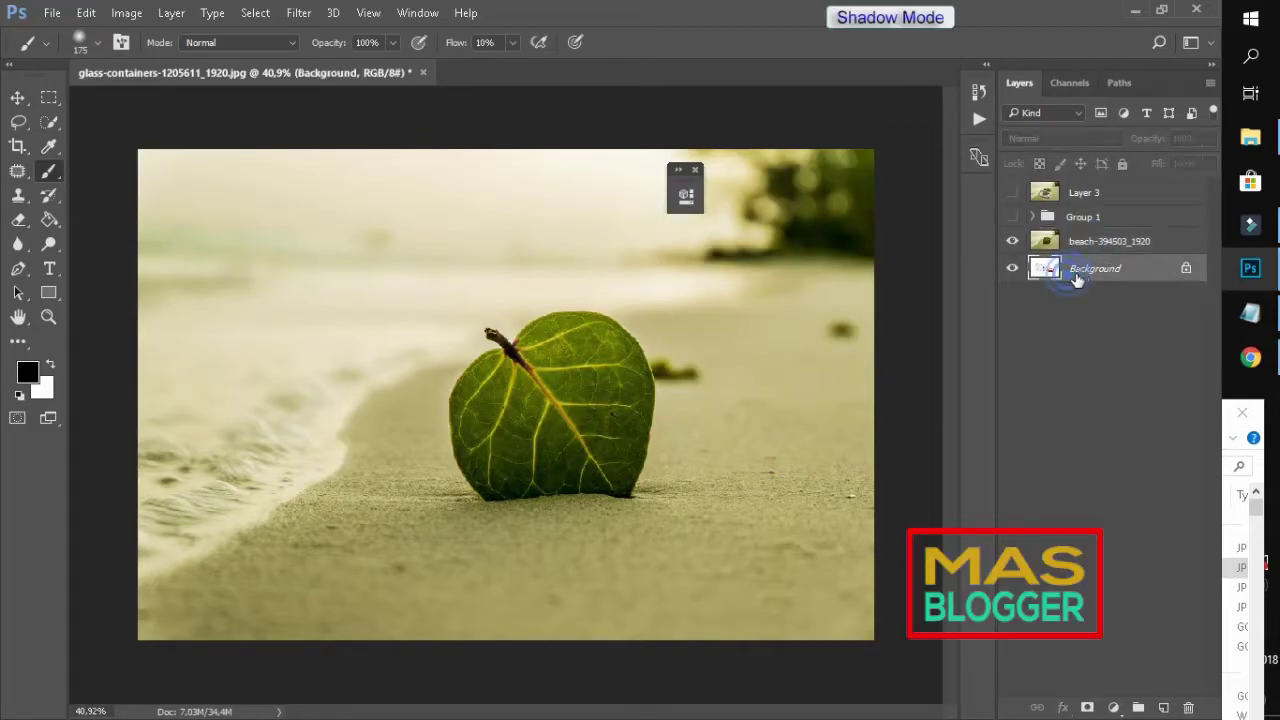
left_click(1250, 313)
- Add step 3, 'duplikat layar botolnya', on a new line, then minimize Notepad
left_click(478, 355)
key("Return")
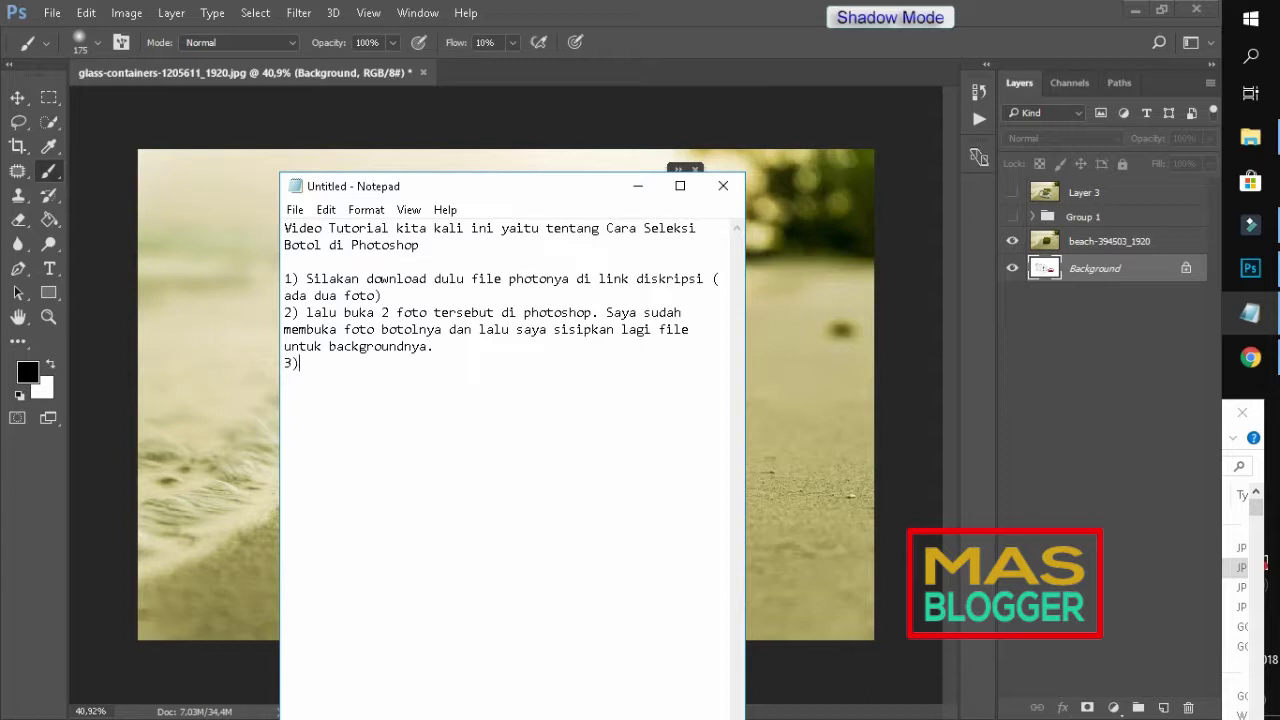
left_click(637, 186)
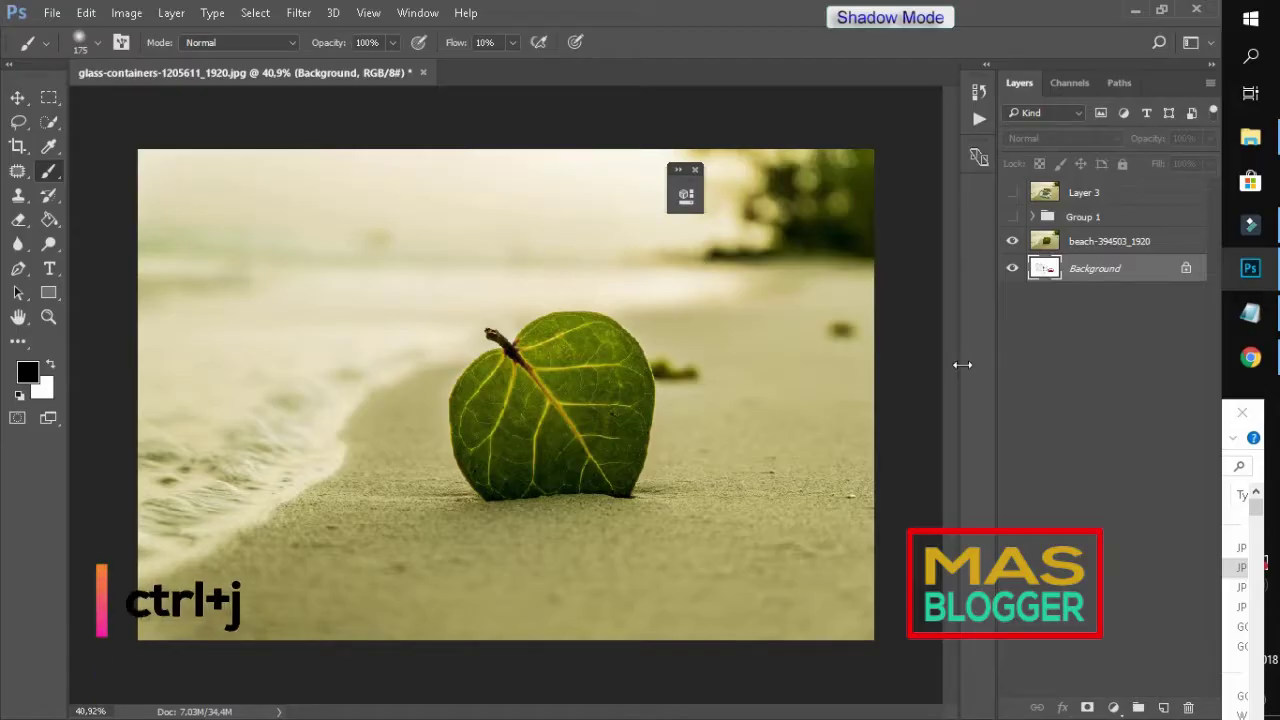
- Duplicate the jar layer, hide Background, and stack the copy above the beach at 46% opacity
key("ctrl+j")
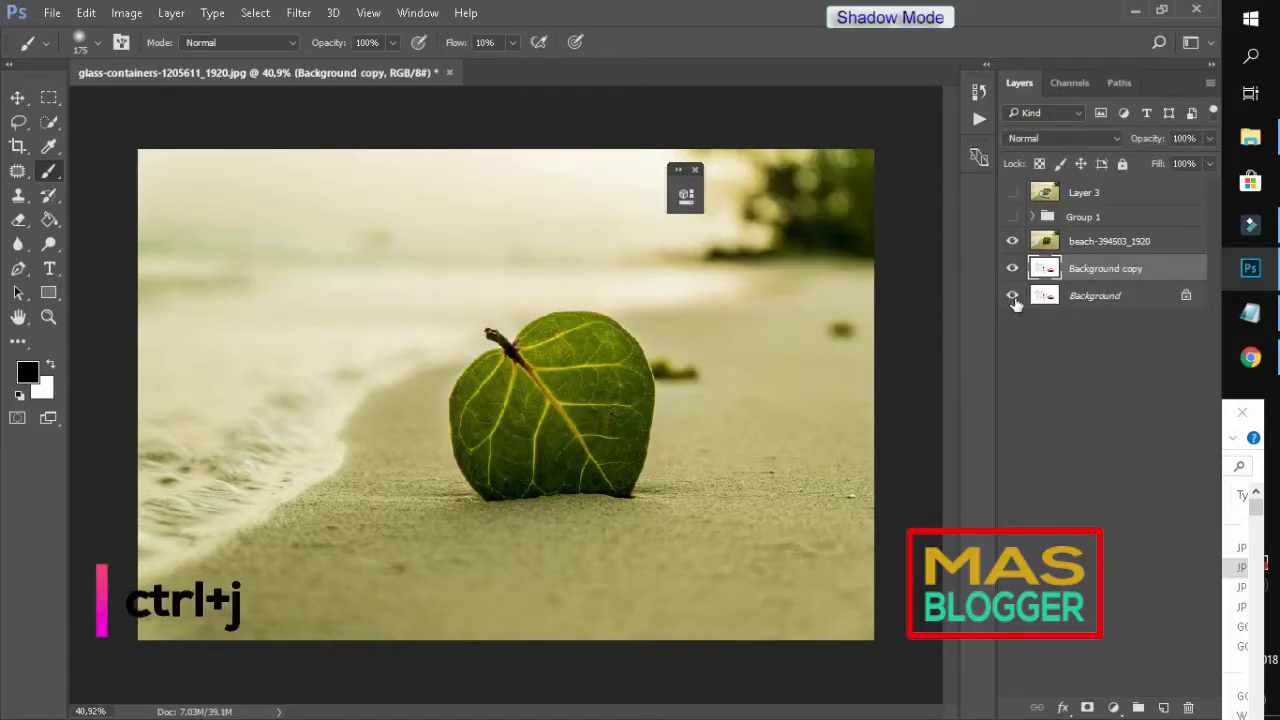
left_click(1012, 295)
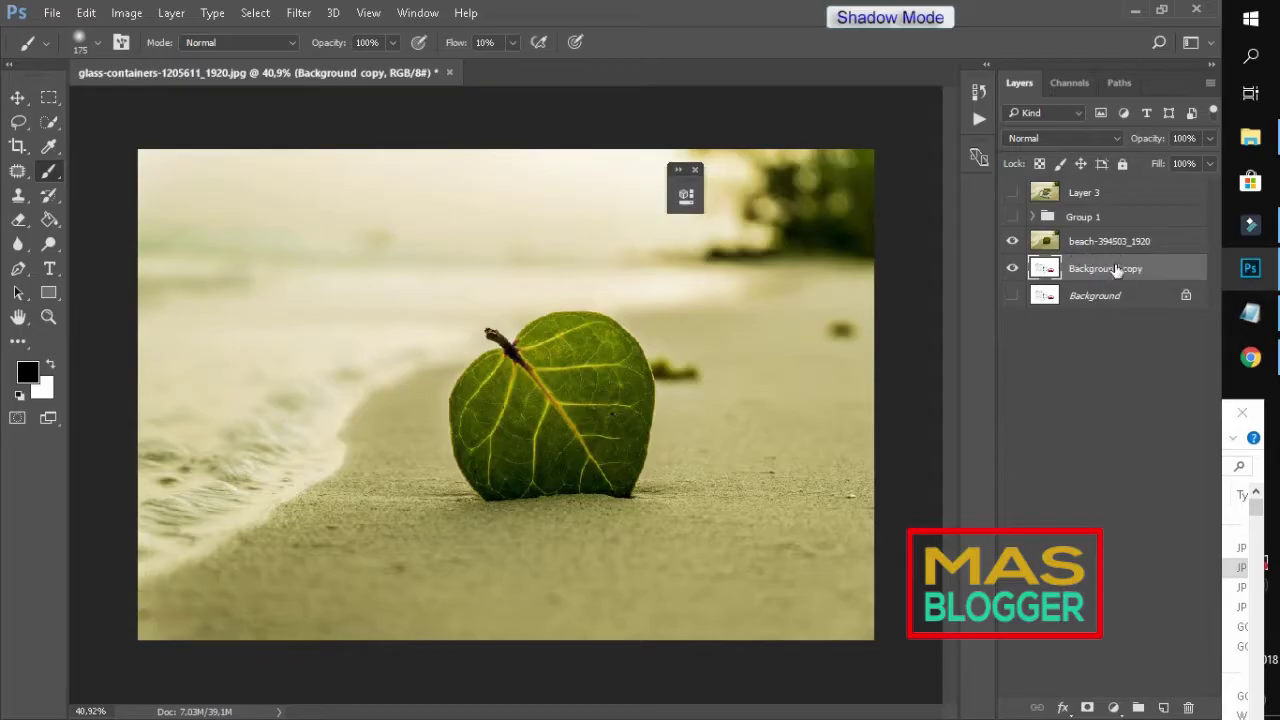
left_click_drag(1116, 270, 1117, 240)
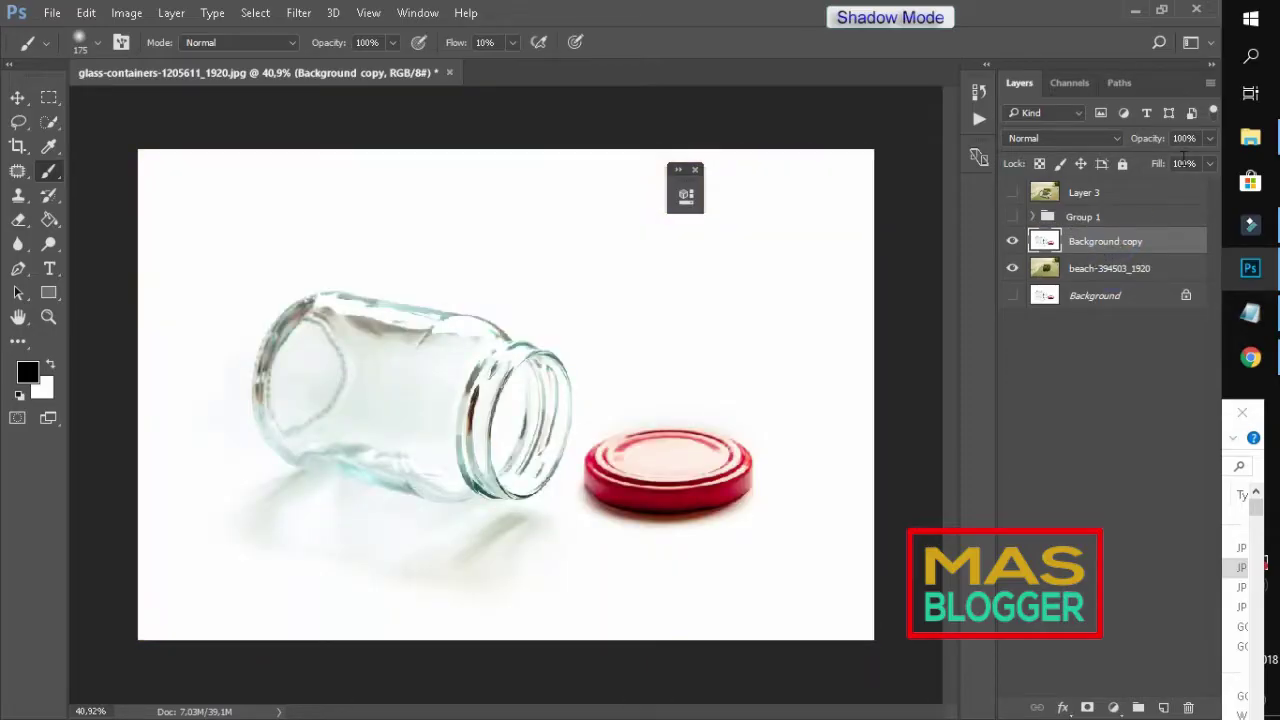
left_click(1209, 139)
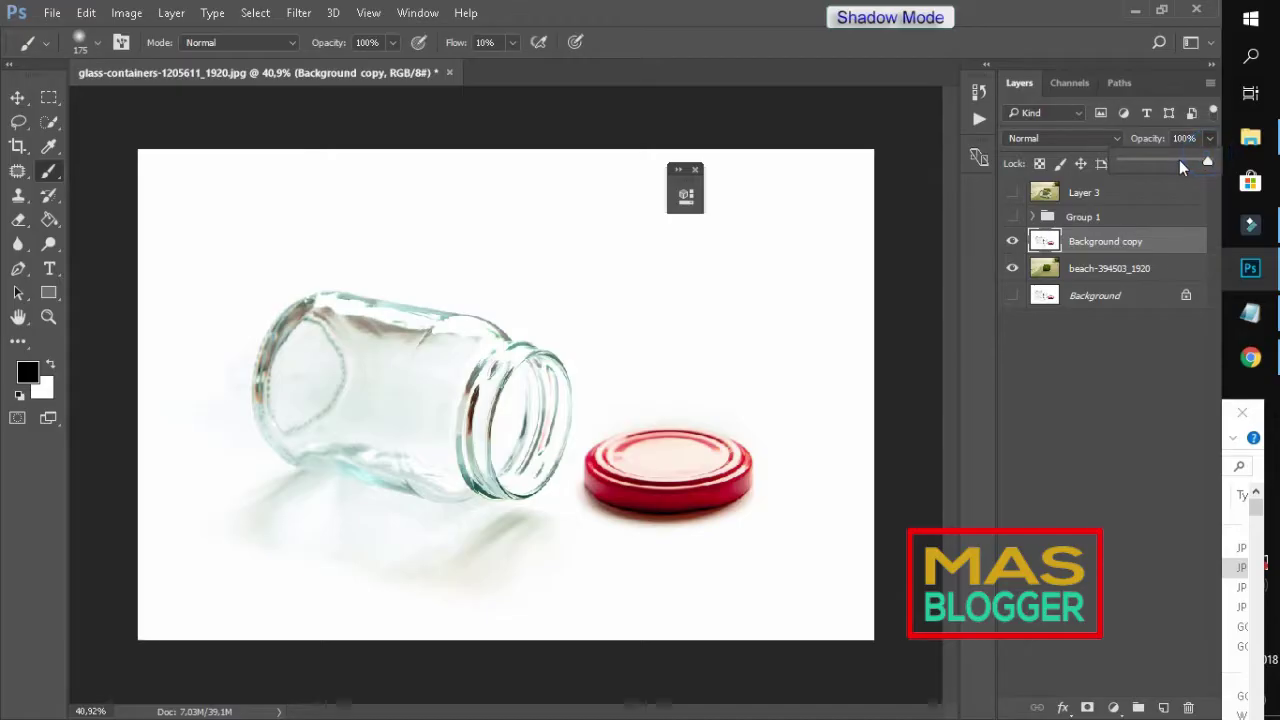
left_click_drag(1211, 158, 1161, 160)
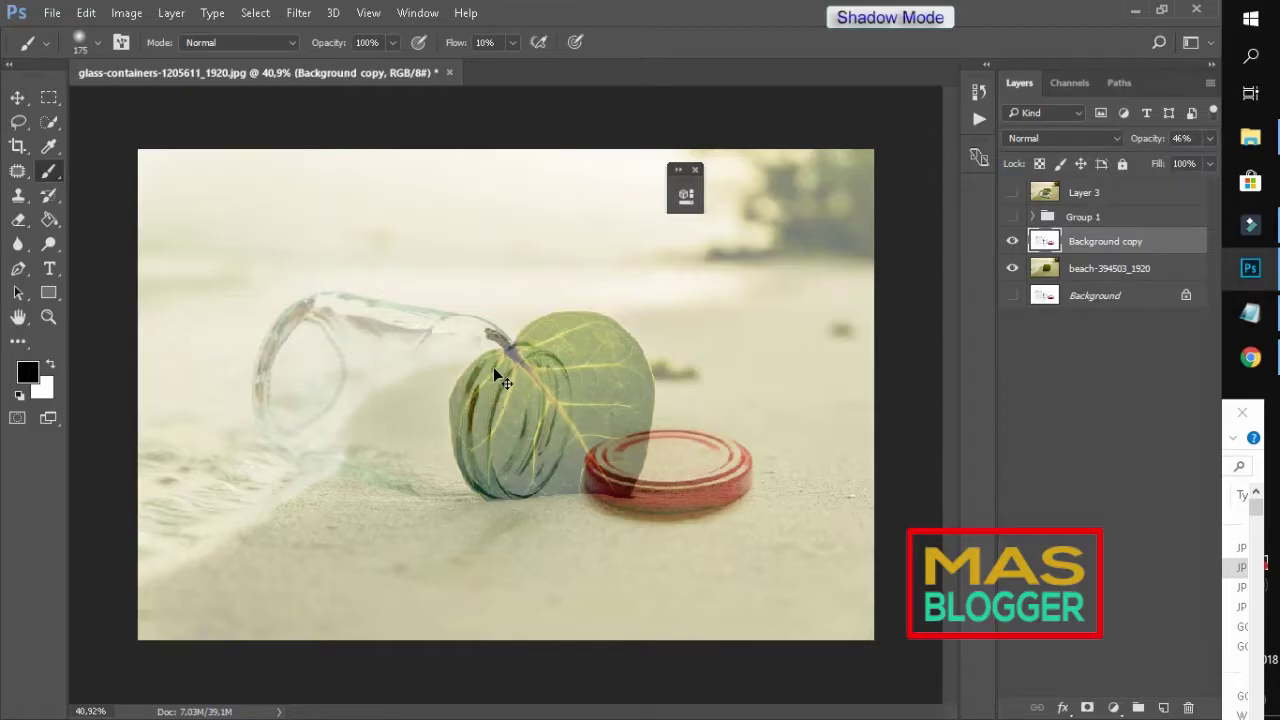
key("ctrl+t")
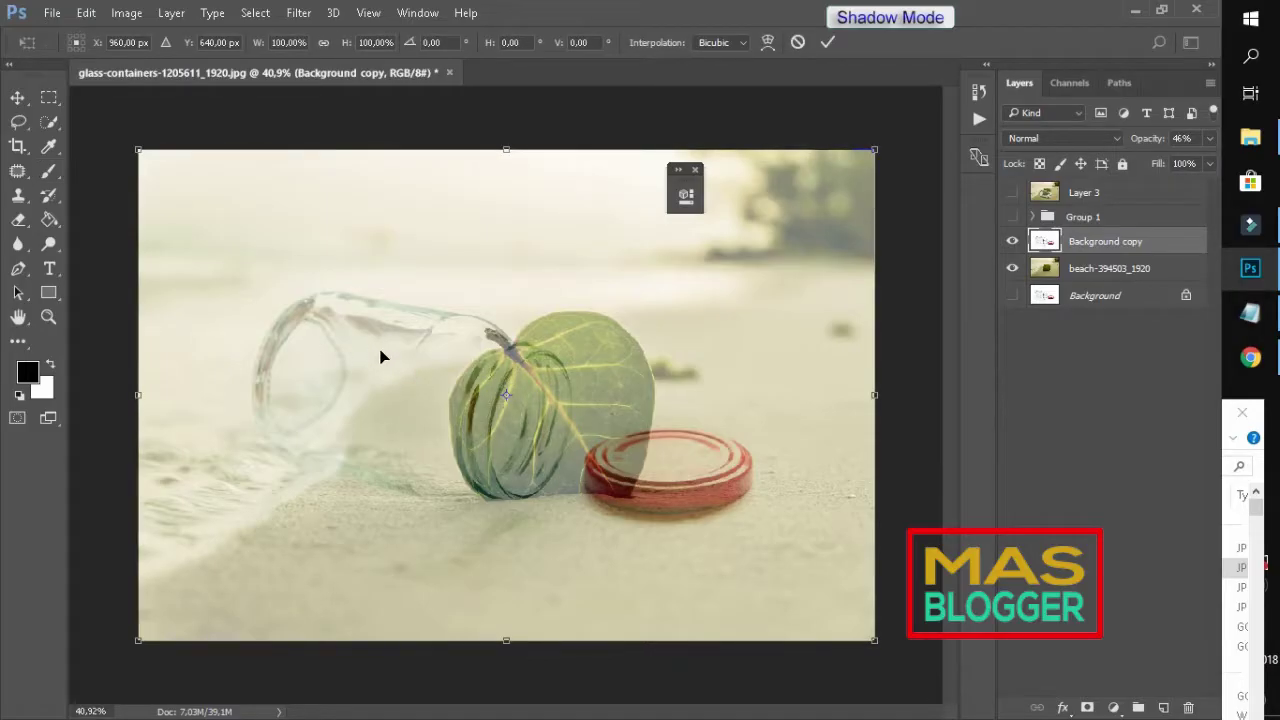
- Move the jar copy down-right over the leaf and restore its opacity to 100%
key("Return")
mouse_move(380, 356)
left_mouse_down()
mouse_move(476, 380)
mouse_move(480, 419)
mouse_move(453, 431)
left_mouse_up()
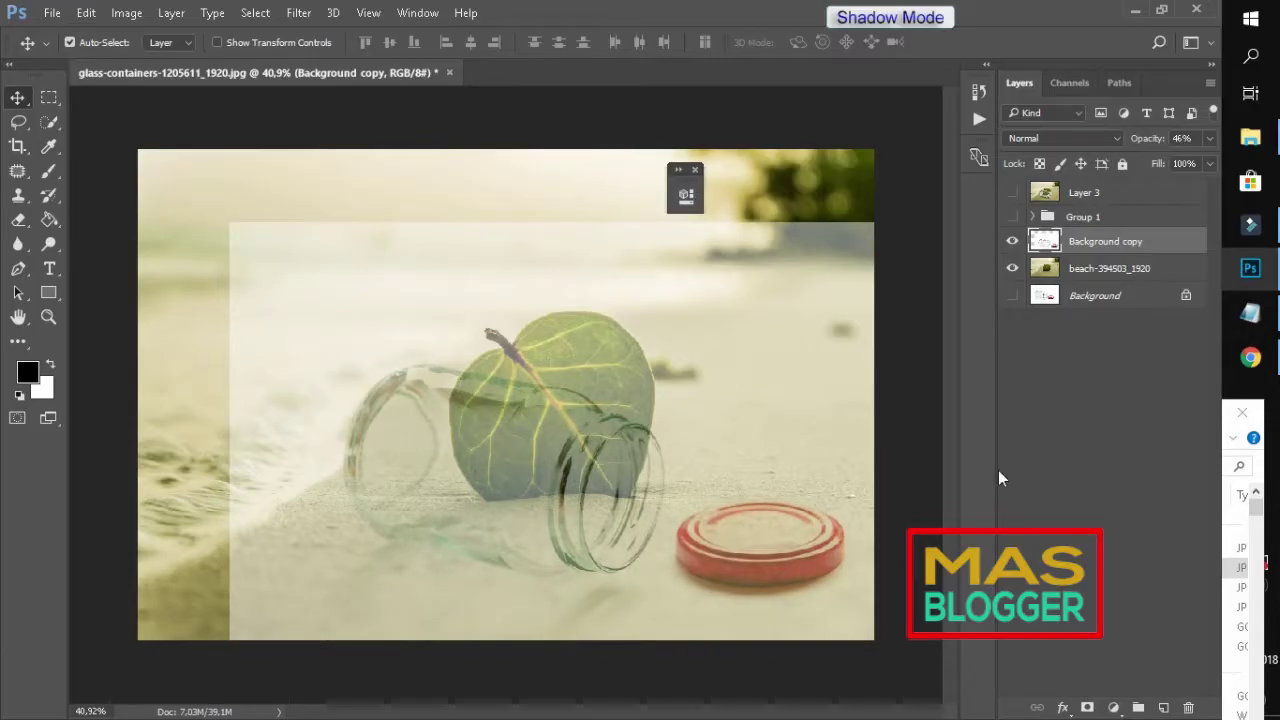
mouse_move(1190, 160)
left_mouse_down()
mouse_move(1161, 165)
mouse_move(1210, 162)
left_mouse_up()
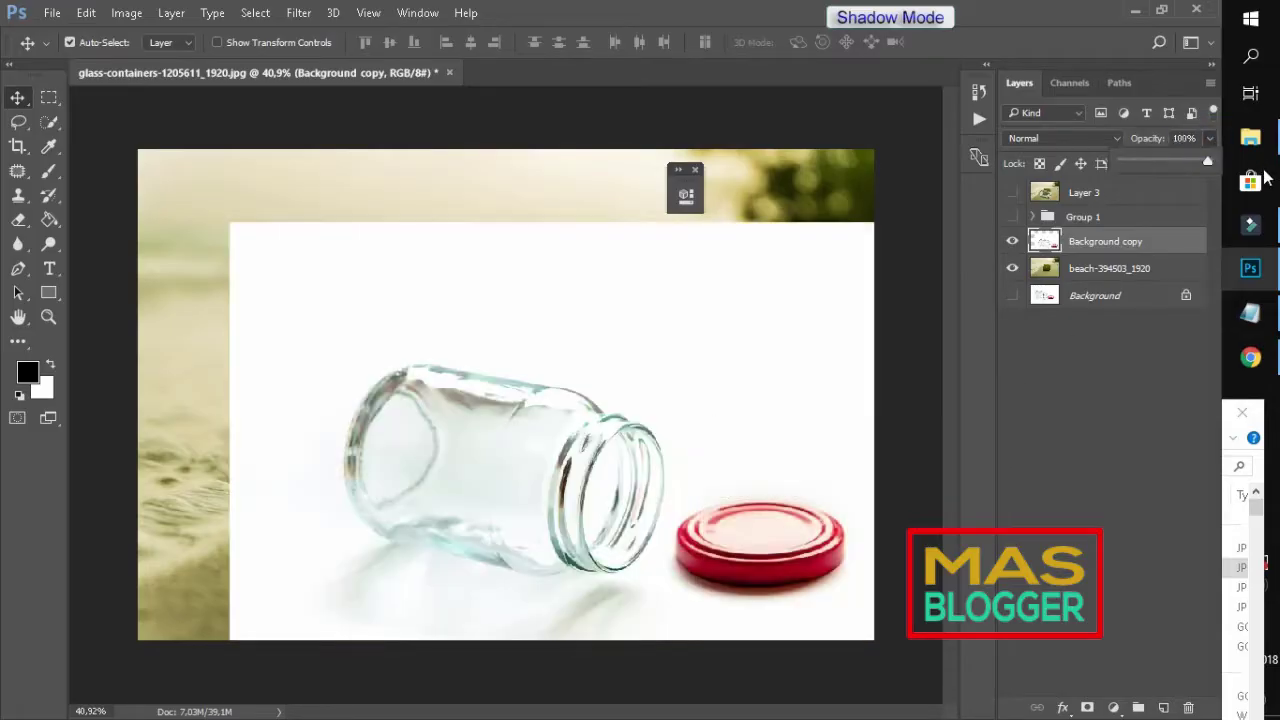
- Add 'seleksi botolnya dengan pen tool' to the notes and minimize Notepad
left_click(1251, 316)
type("3) duplikat layar botolnya. Lalu")
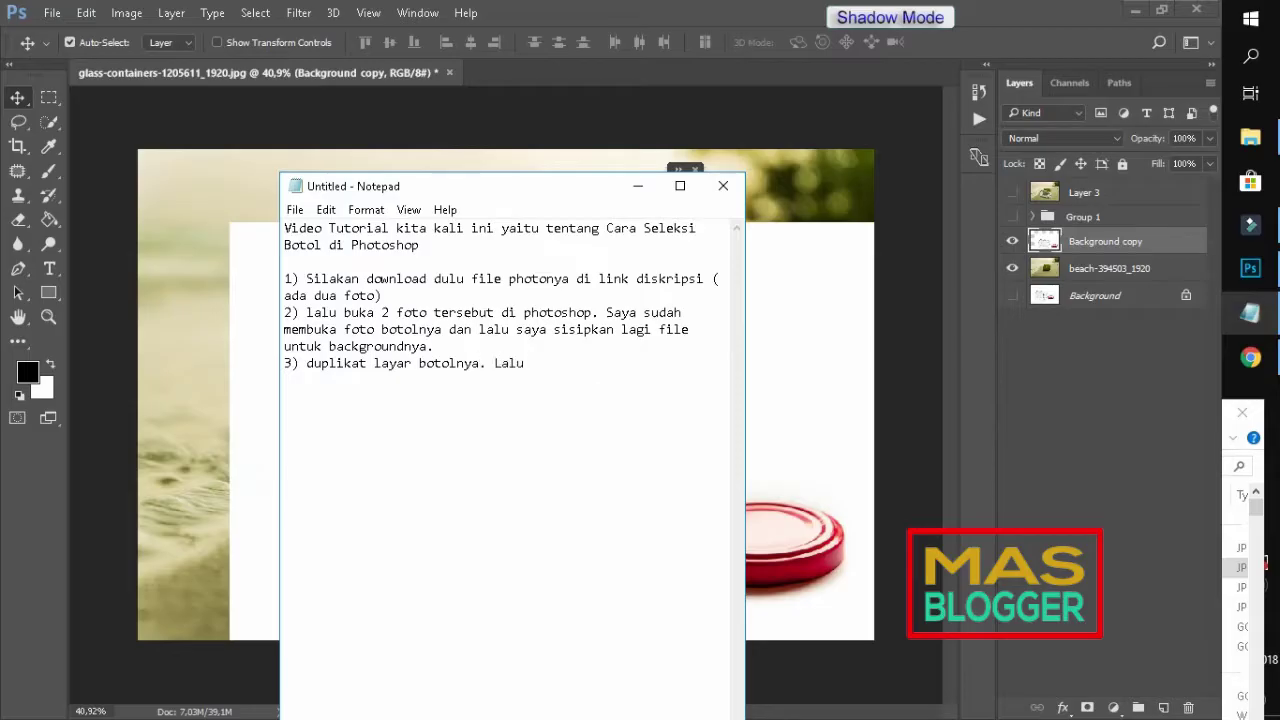
type("seleksi botolnya dengan pen tool")
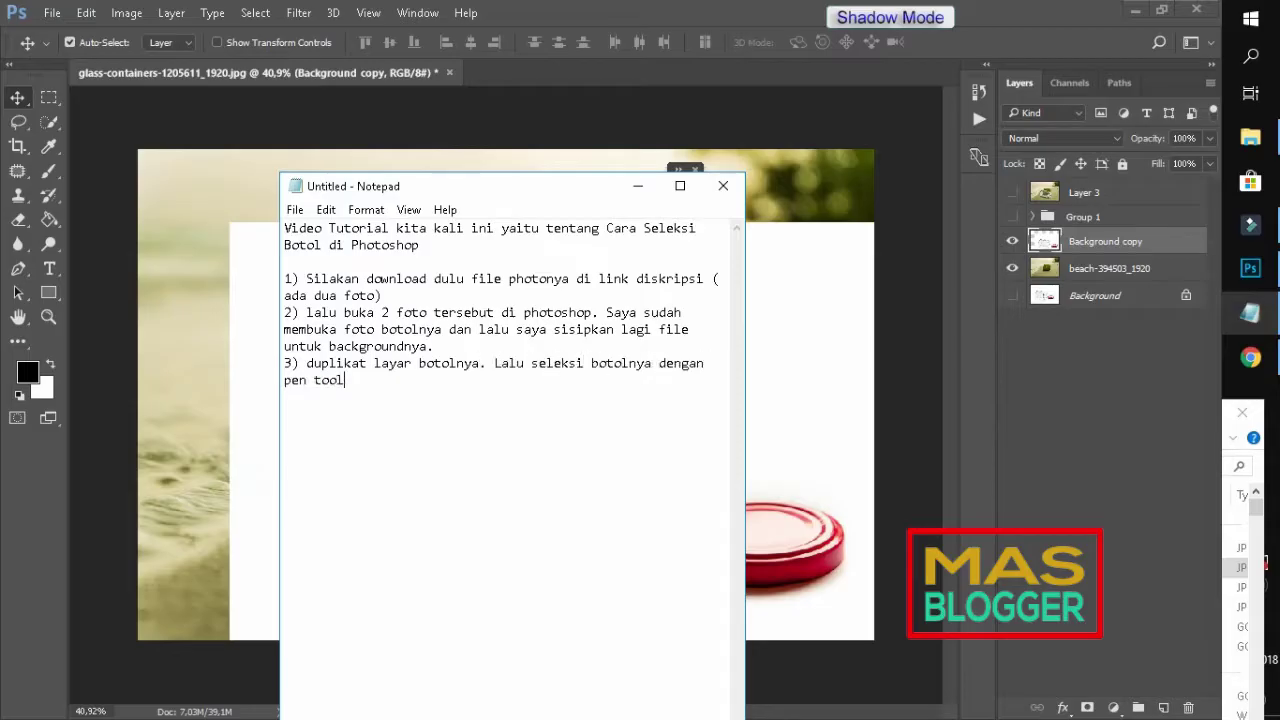
left_click(632, 184)
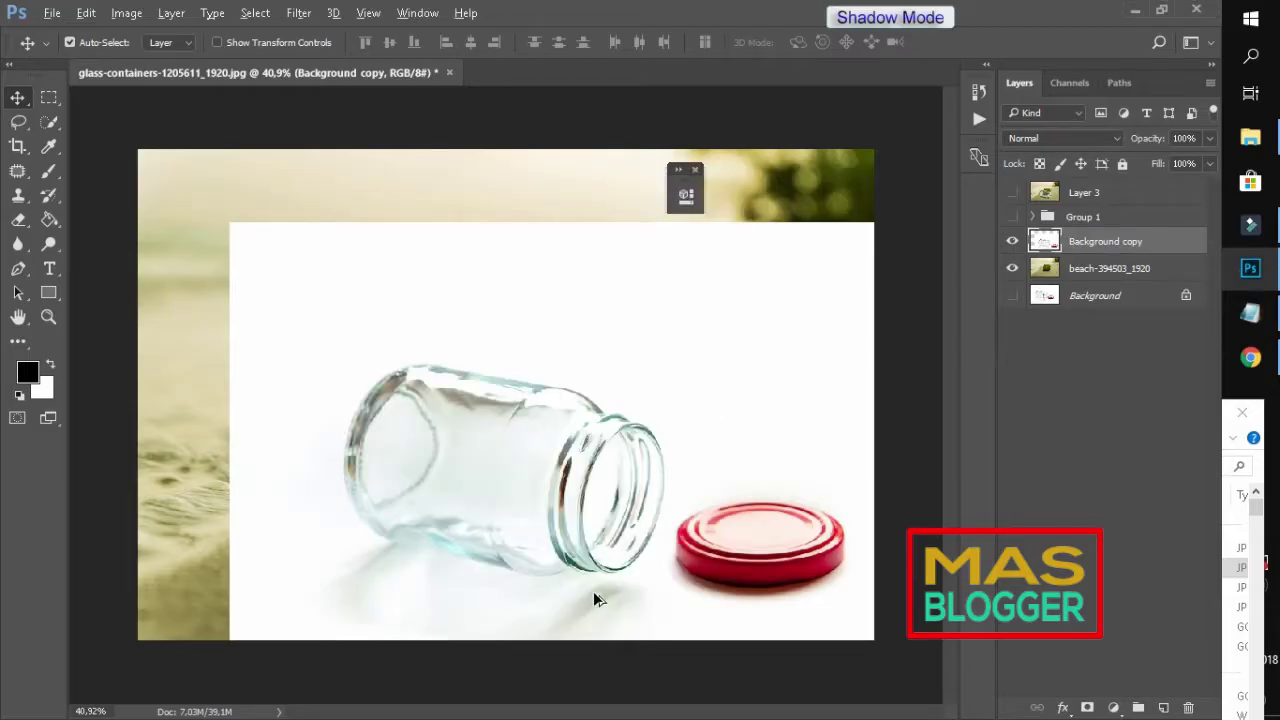
- With the Pen tool, trace the jar from the bottom rim up the right side to the top edge
scroll(594, 597, "up", 2)
scroll(650, 606, "up", 2)
scroll(605, 604, "up", 1)
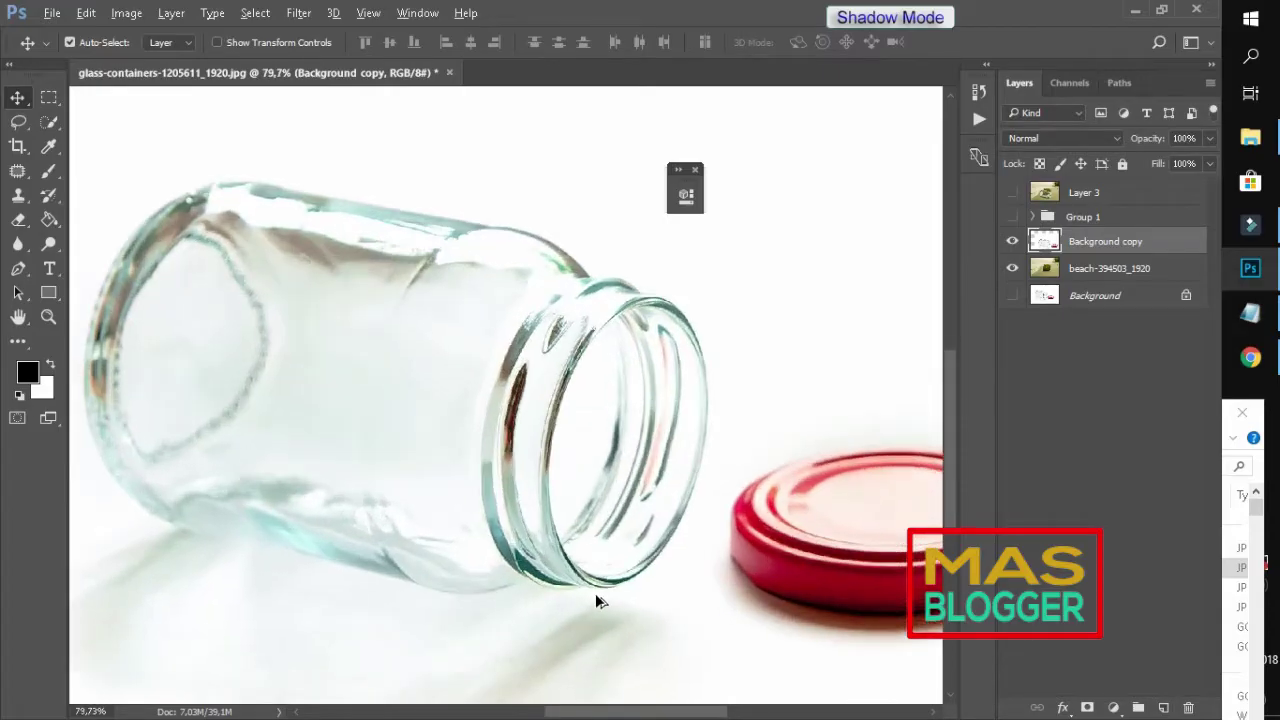
left_click(18, 268)
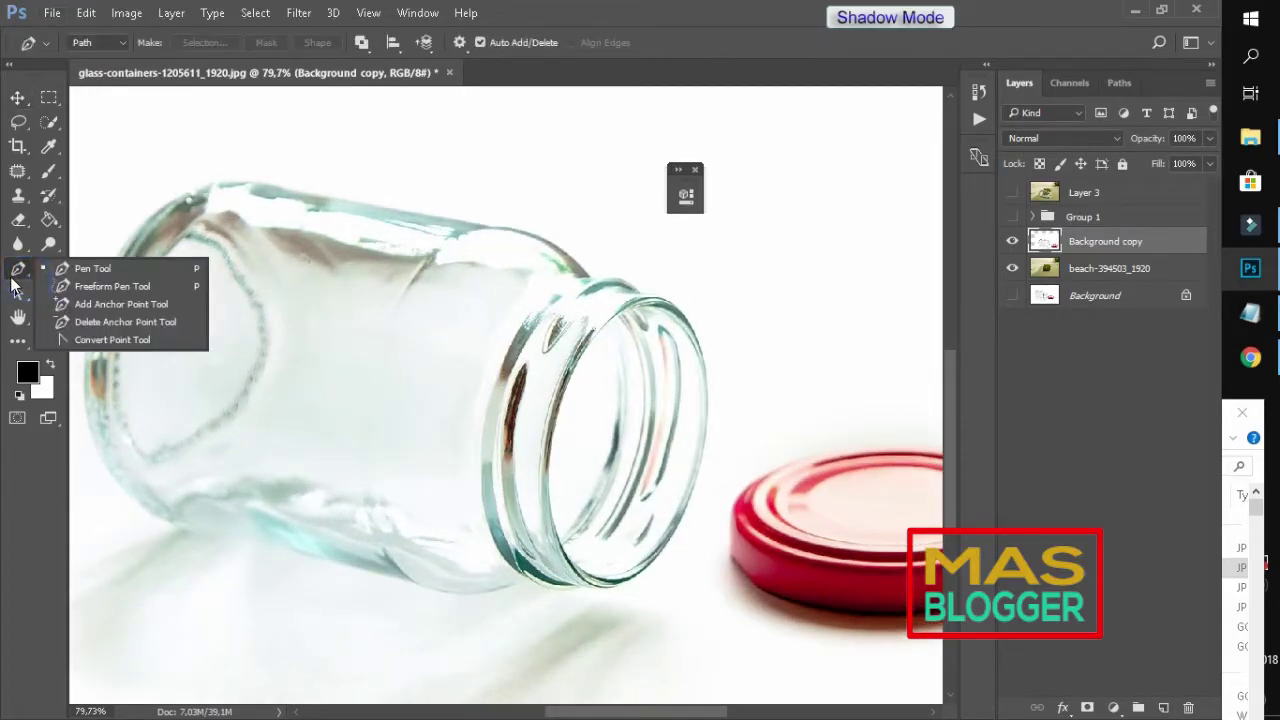
left_click(72, 273)
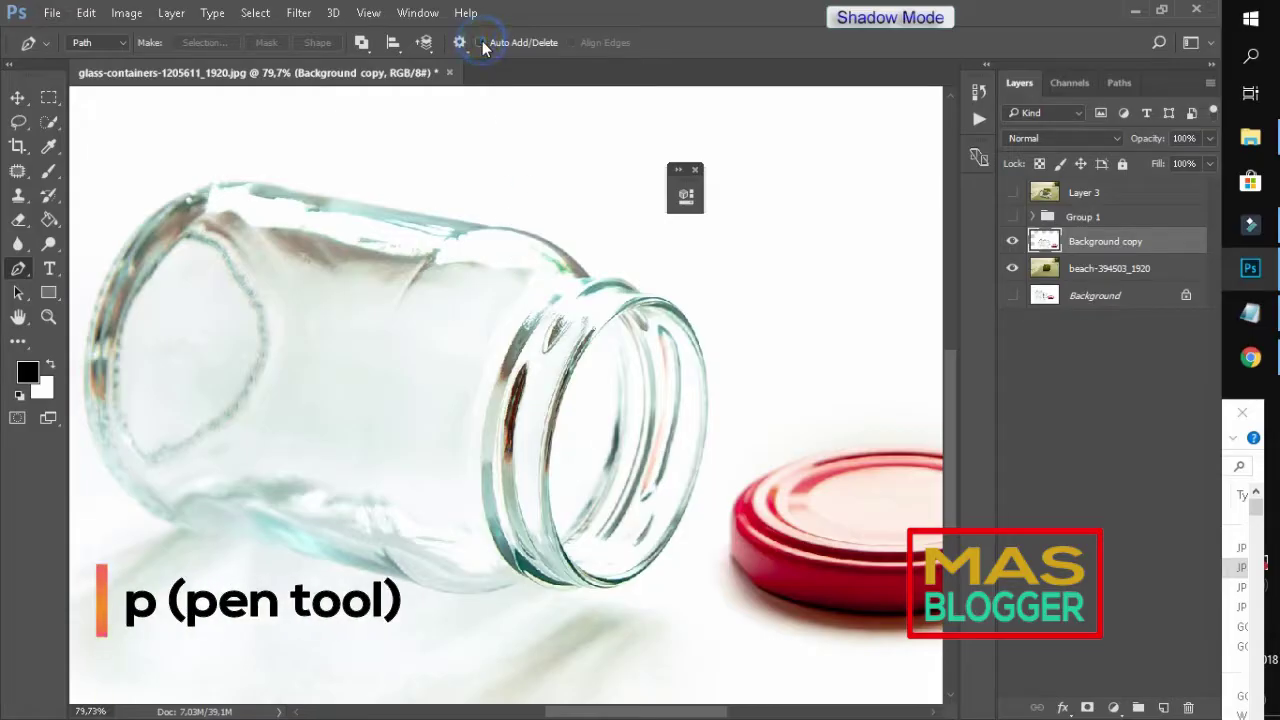
scroll(668, 585, "up", 2)
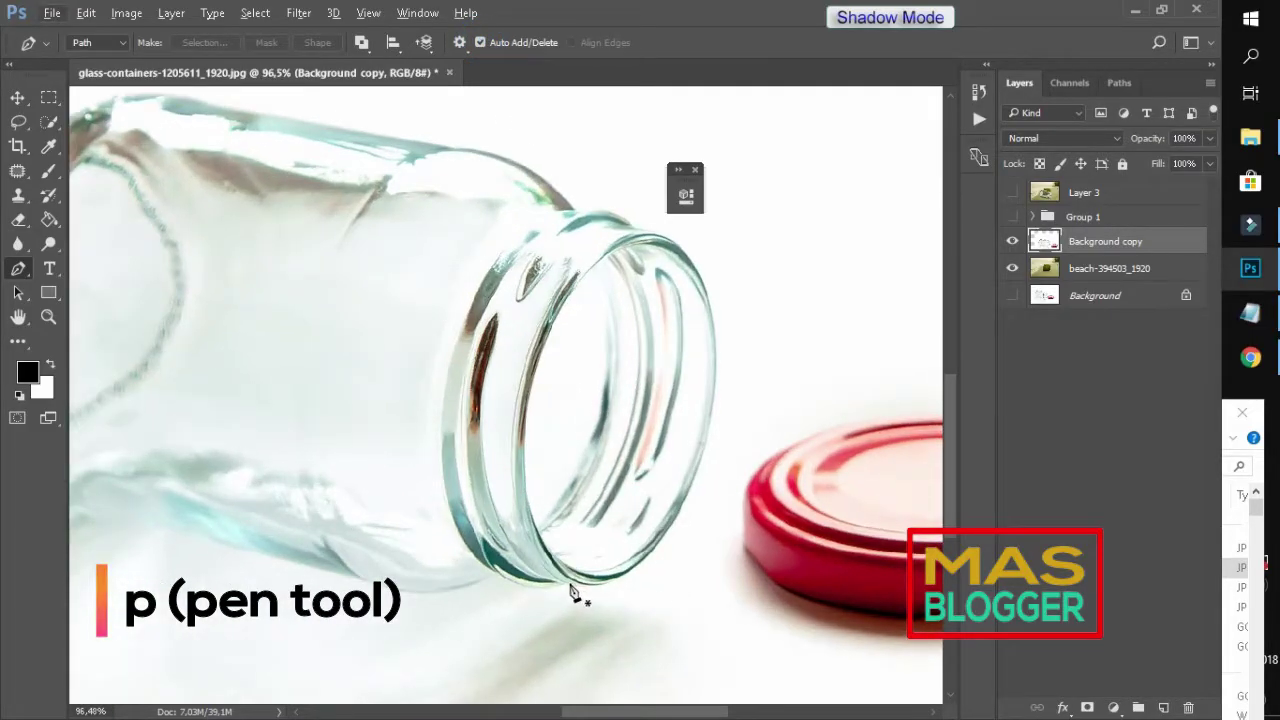
left_click(567, 582)
left_click_drag(667, 527, 697, 463)
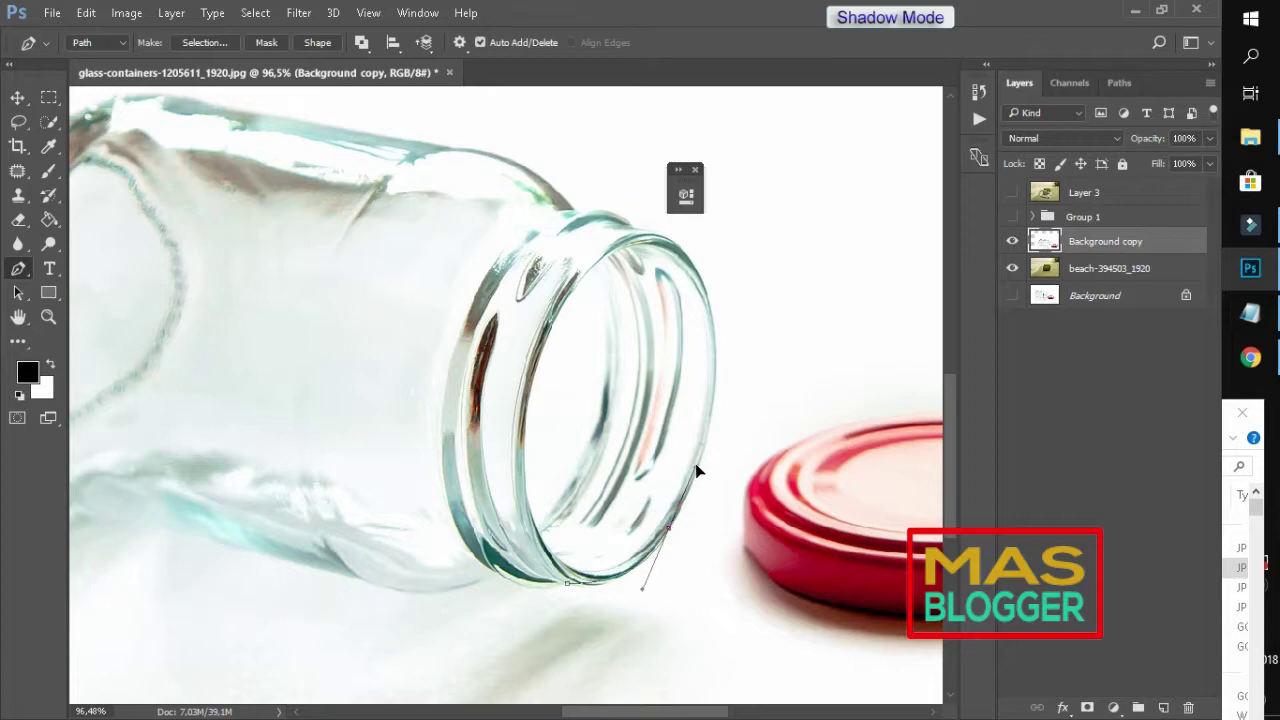
left_click_drag(716, 343, 712, 272)
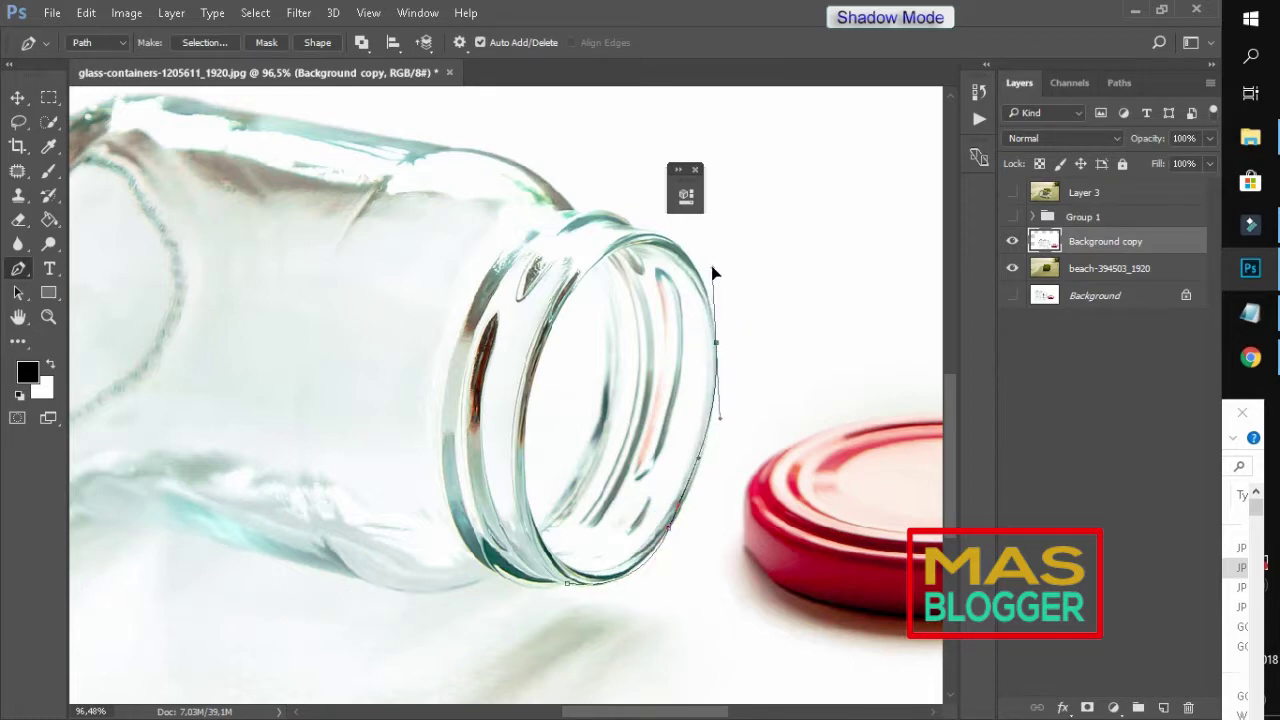
key("ctrl+z")
left_click_drag(715, 333, 712, 237)
left_click_drag(633, 227, 610, 222)
left_click(449, 220)
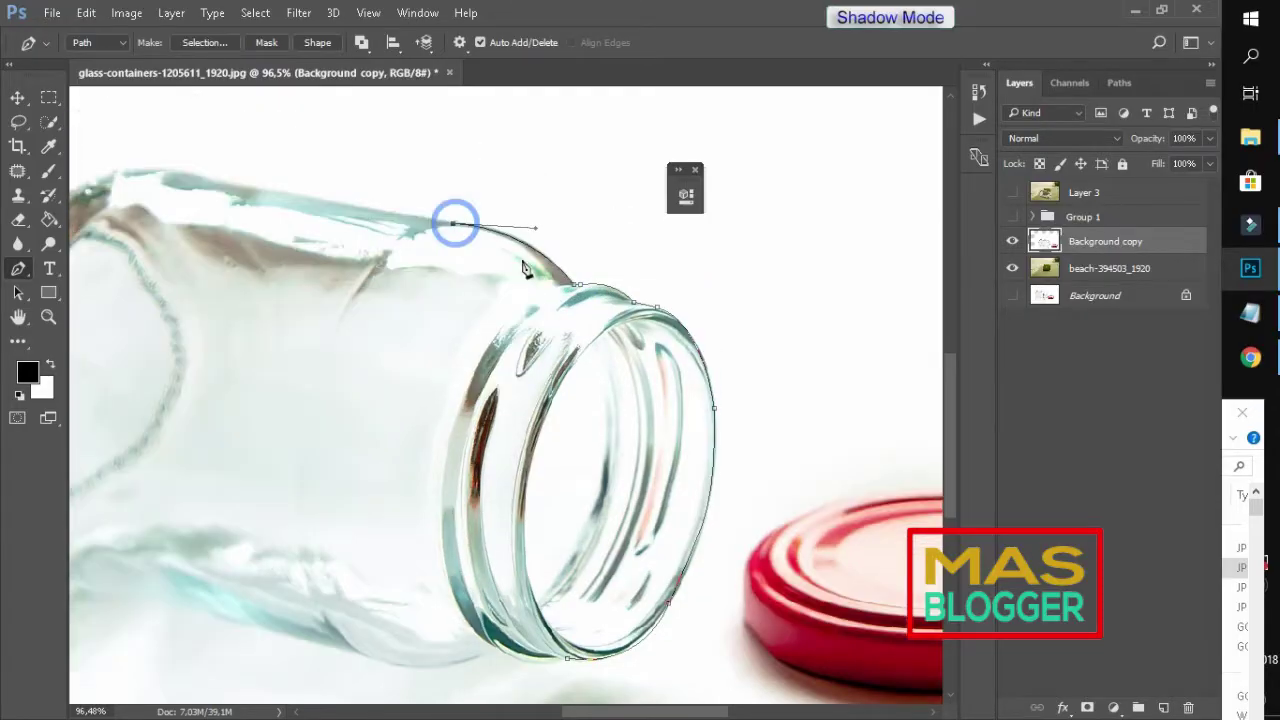
- Continue the path down the jar's left side and along the bottom to close it
scroll(457, 220, "up", 2)
left_click_drag(204, 231, 114, 300)
left_click_drag(102, 507, 122, 657)
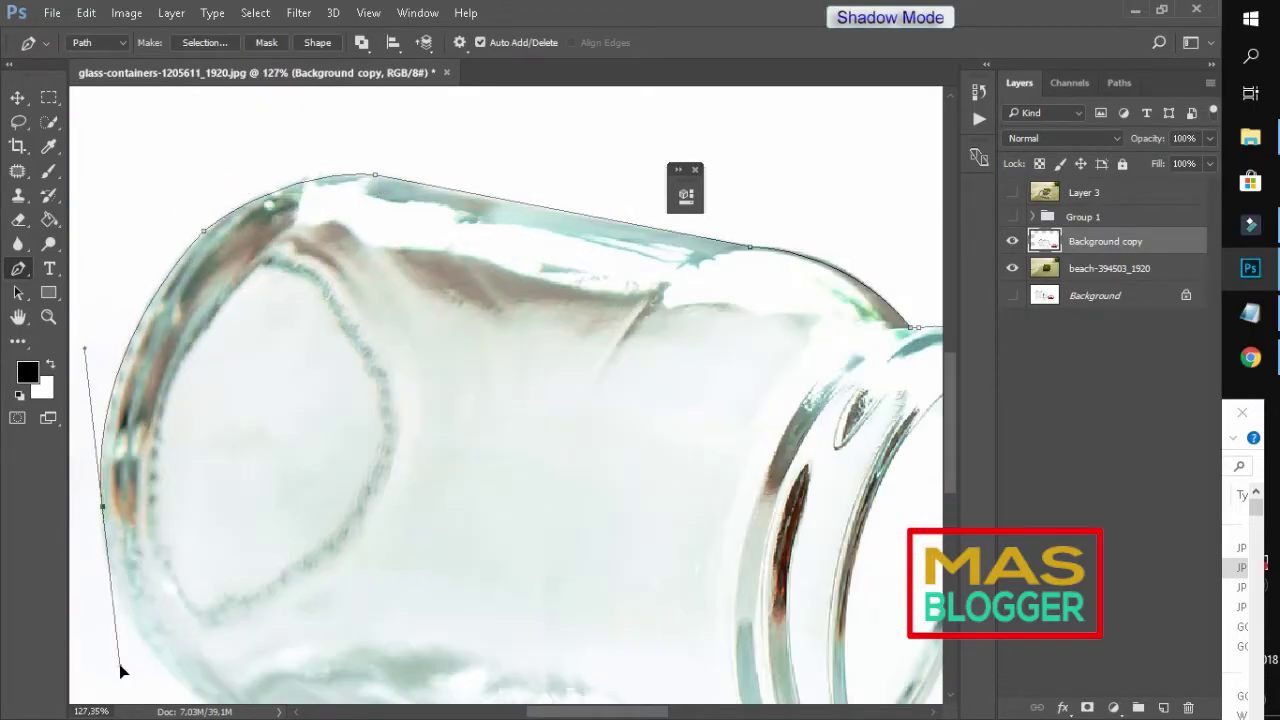
scroll(114, 548, "down", 3)
left_click_drag(224, 534, 341, 603)
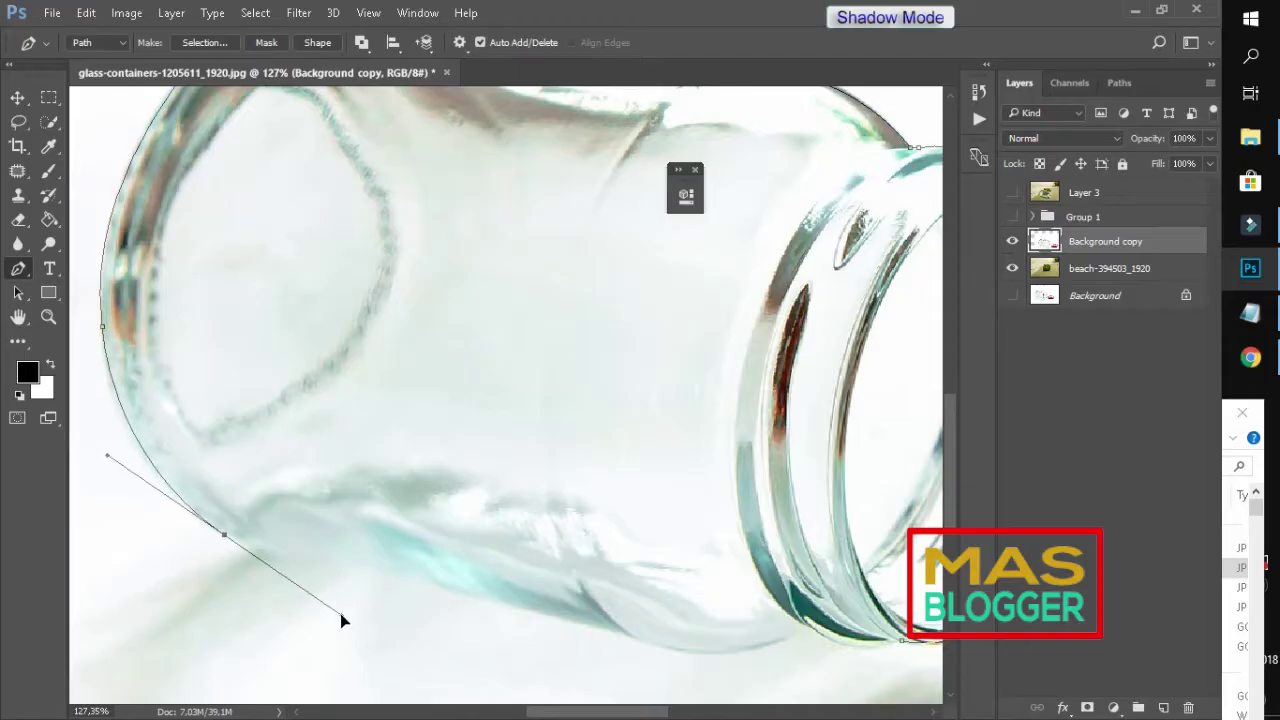
scroll(238, 555, "down", 2)
left_click_drag(471, 598, 491, 600)
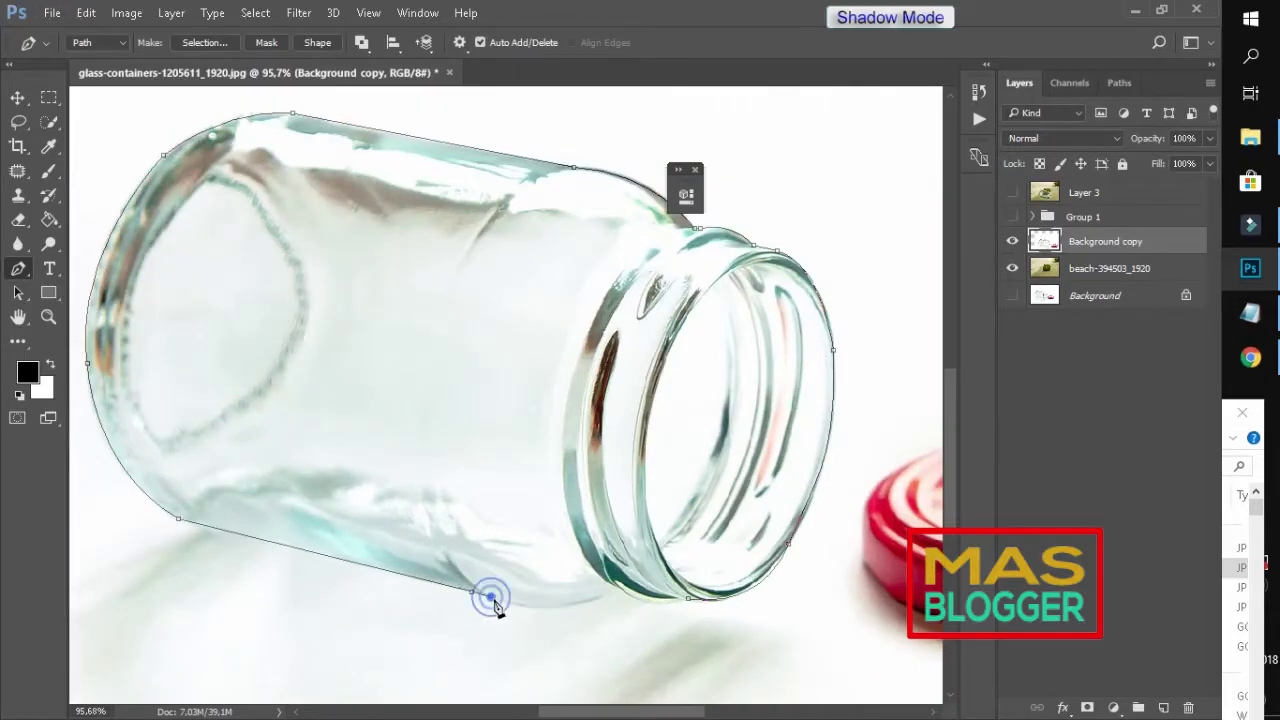
mouse_move(612, 590)
left_mouse_down()
mouse_move(655, 565)
mouse_move(660, 606)
left_mouse_up()
scroll(657, 607, "down", 3)
- Turn the jar path into a selection and add it as a layer mask on the jar copy
scroll(450, 460, "up", 2)
right_click(443, 423)
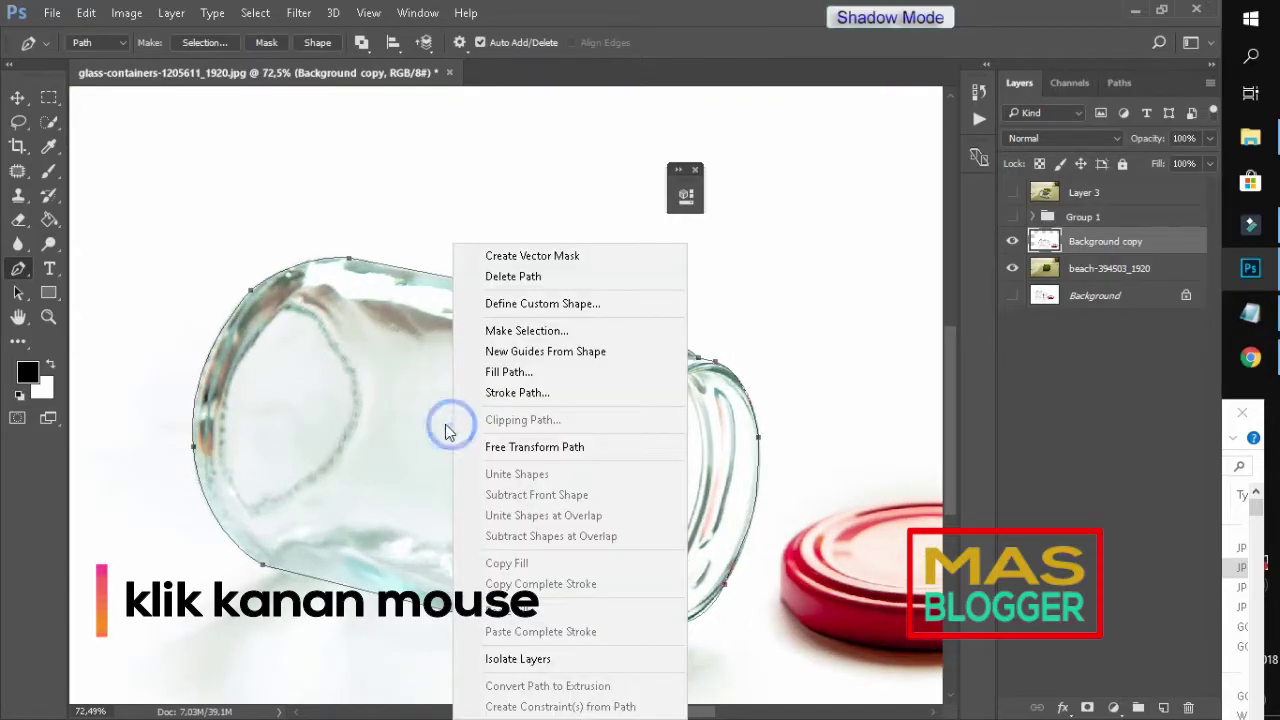
left_click(522, 342)
left_click(740, 196)
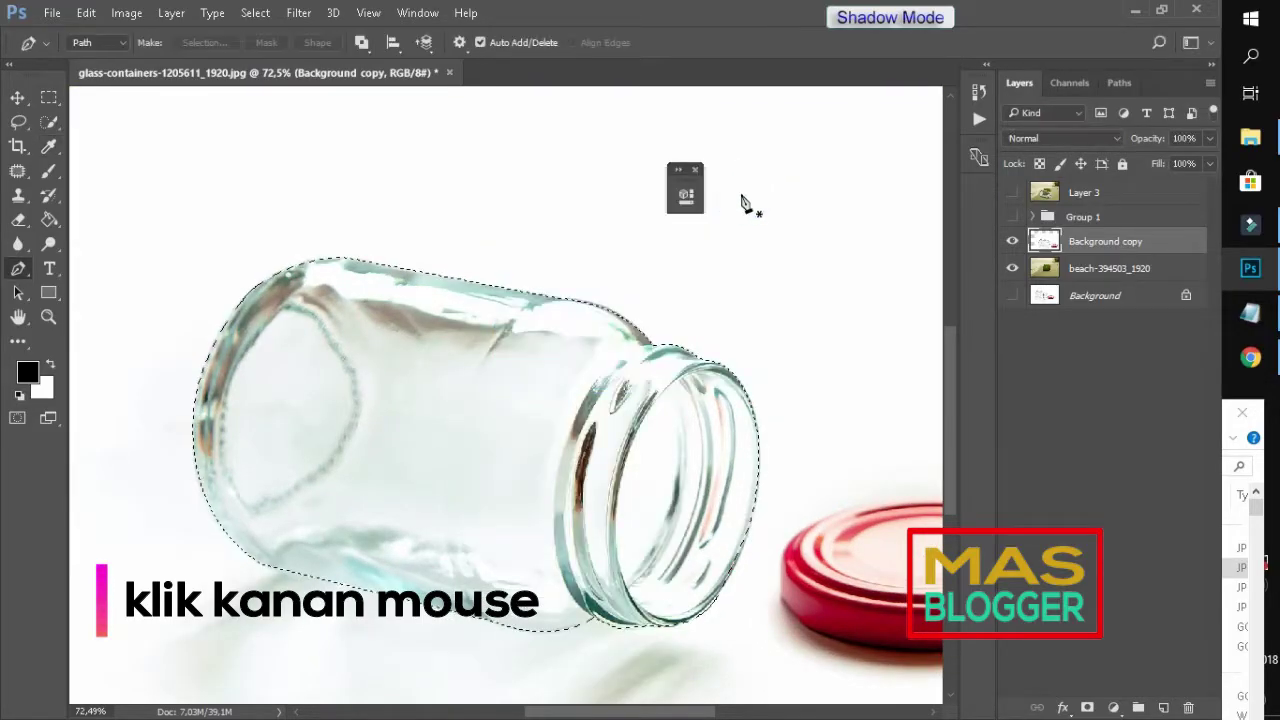
left_click(1087, 707)
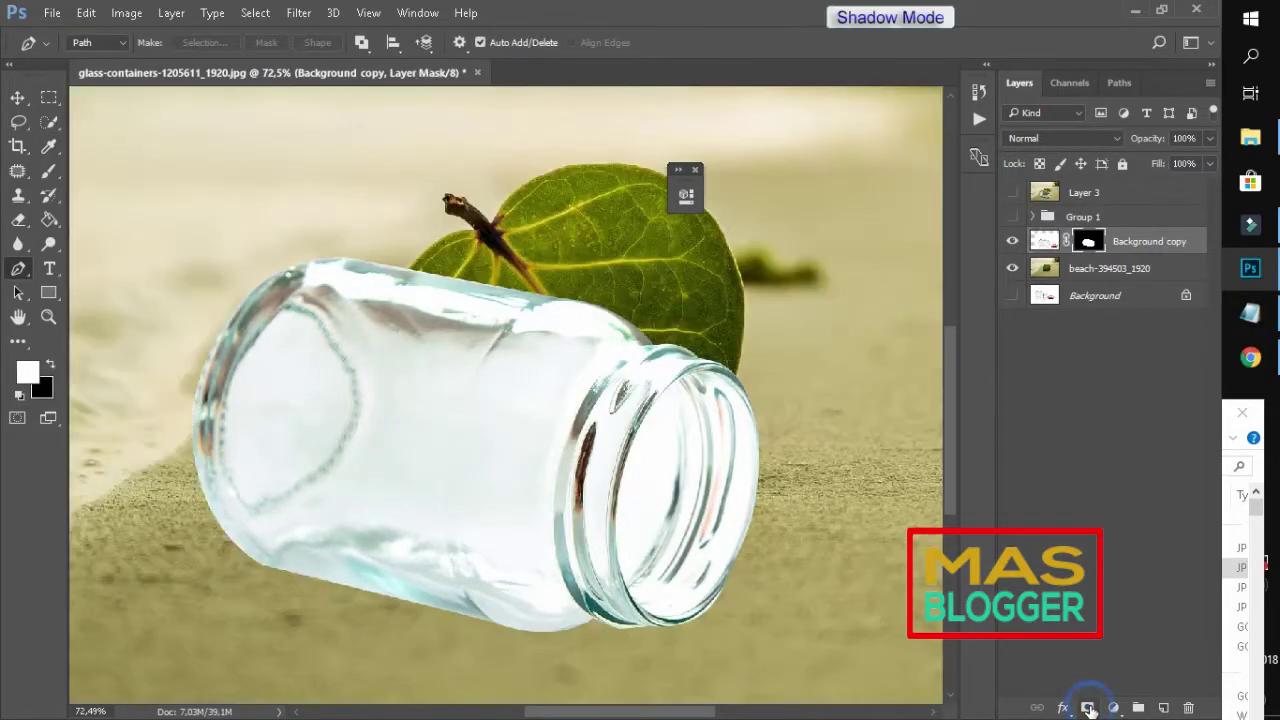
scroll(737, 571, "up", 3)
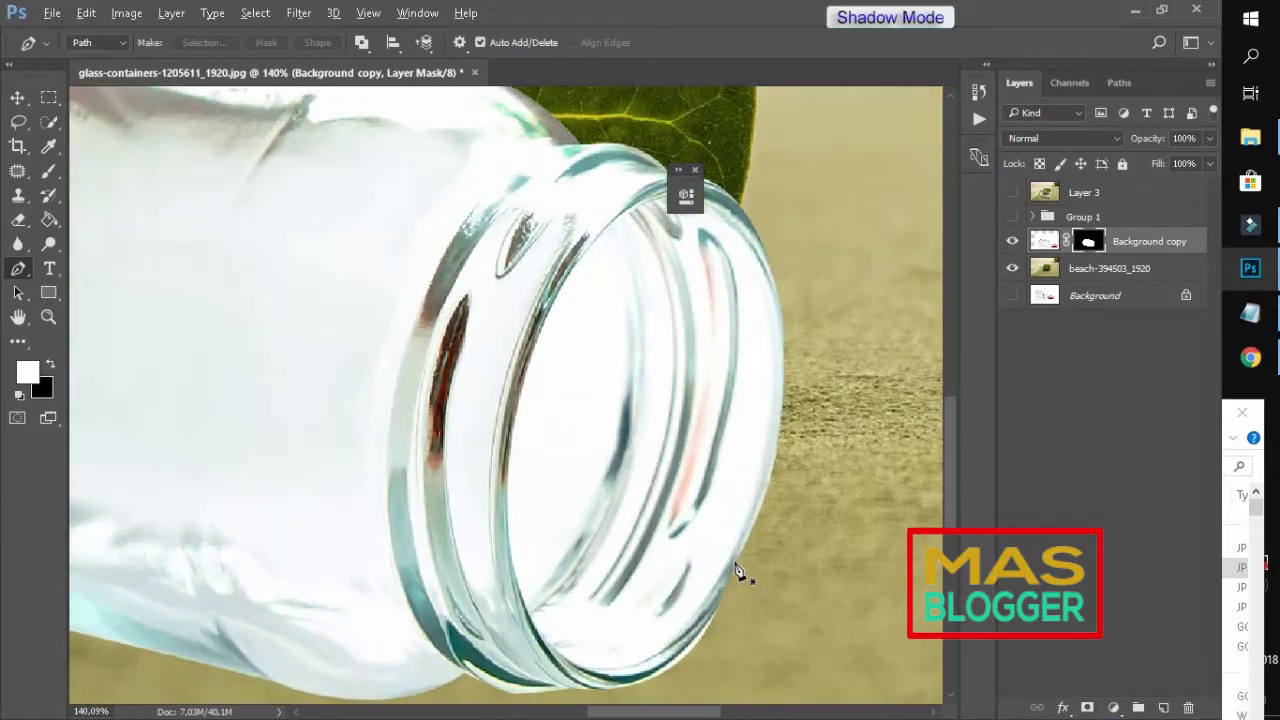
scroll(737, 571, "down", 2)
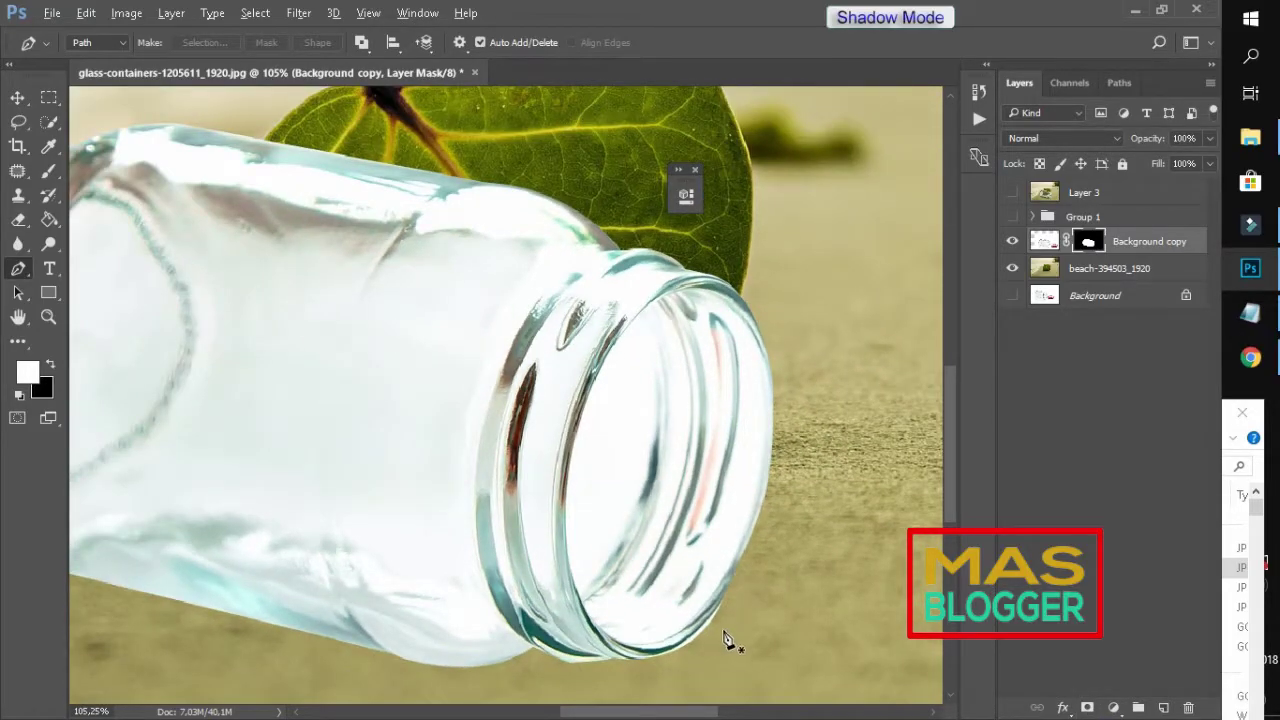
scroll(737, 634, "down", 2)
scroll(737, 634, "up", 1)
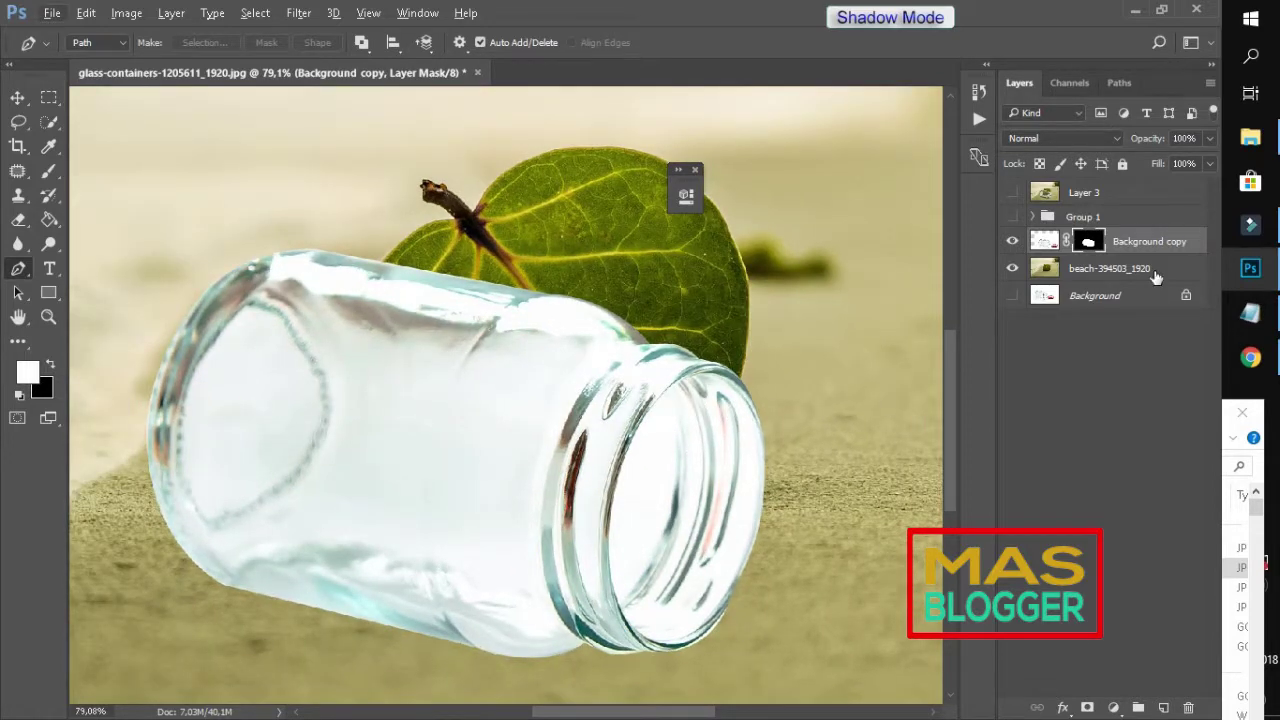
- Note in Notepad to duplicate the layer three more times, then minimize it
left_click(1250, 313)
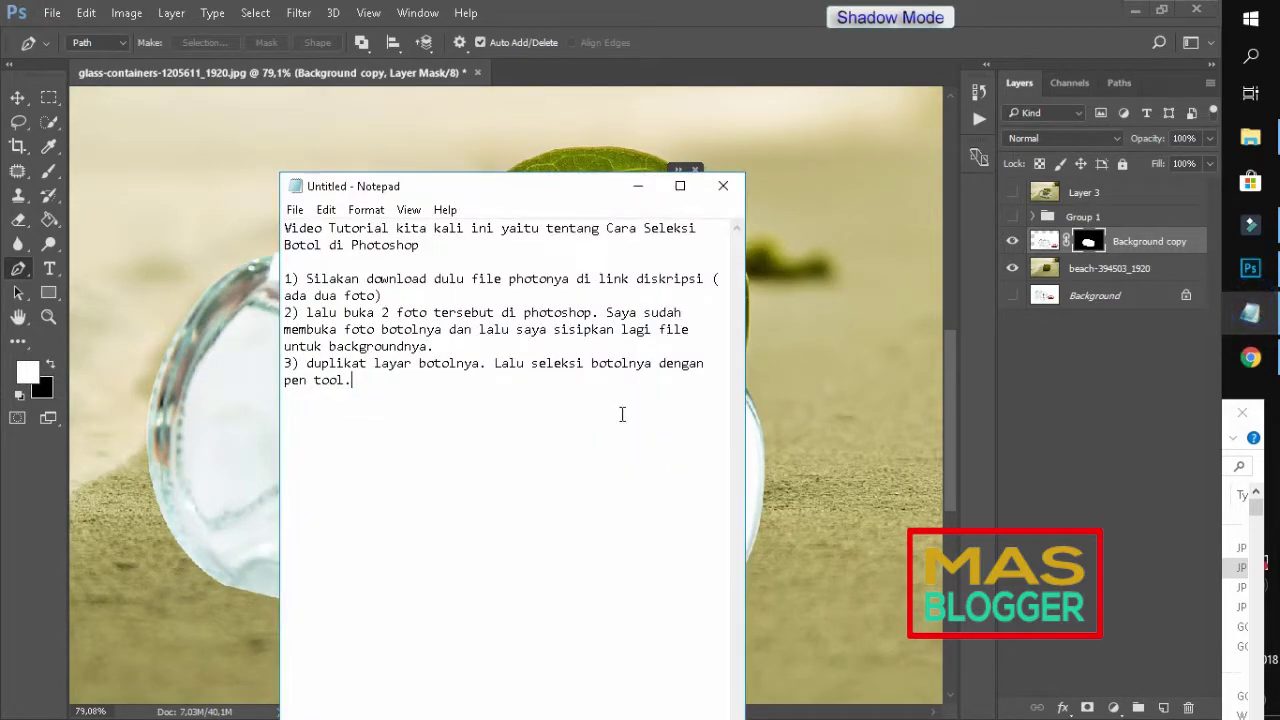
type("elah itu, b")
type("duplikat lagi sebanyak tiga kali.")
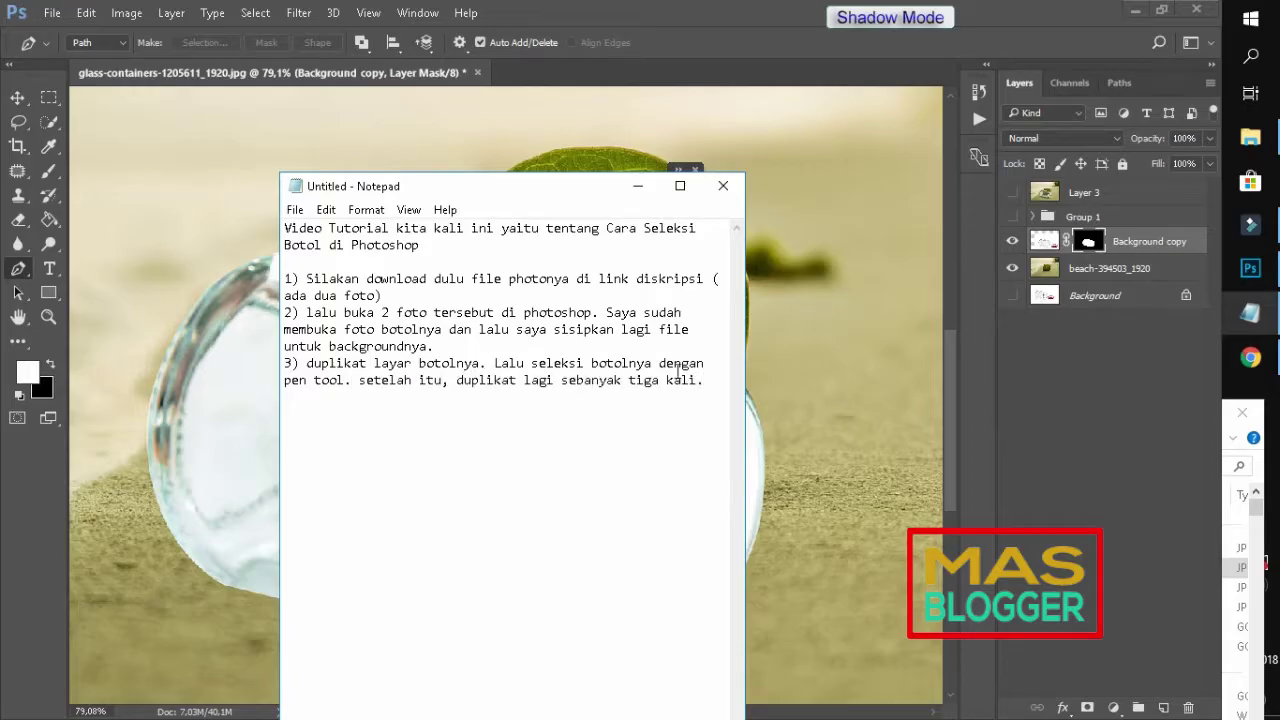
left_click(637, 186)
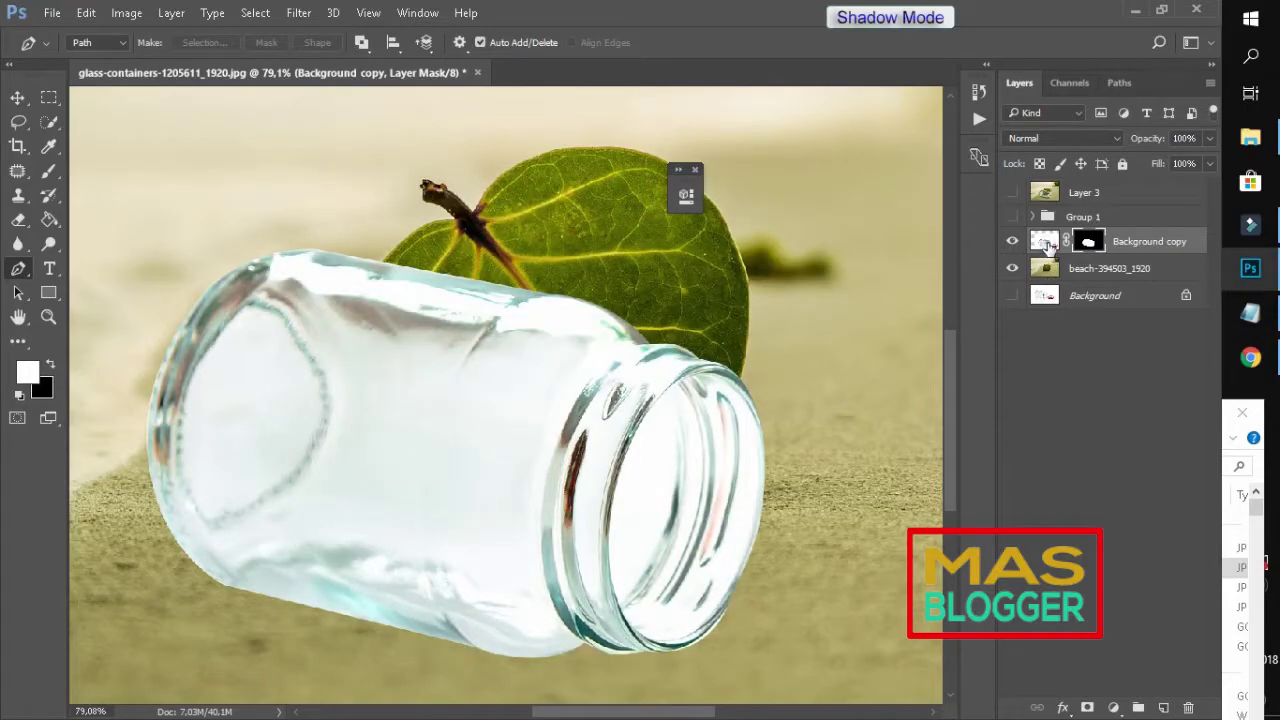
- Duplicate the masked jar layer twice and rename the original copy 'bakcu'
left_click(1047, 245)
key("ctrl+j")
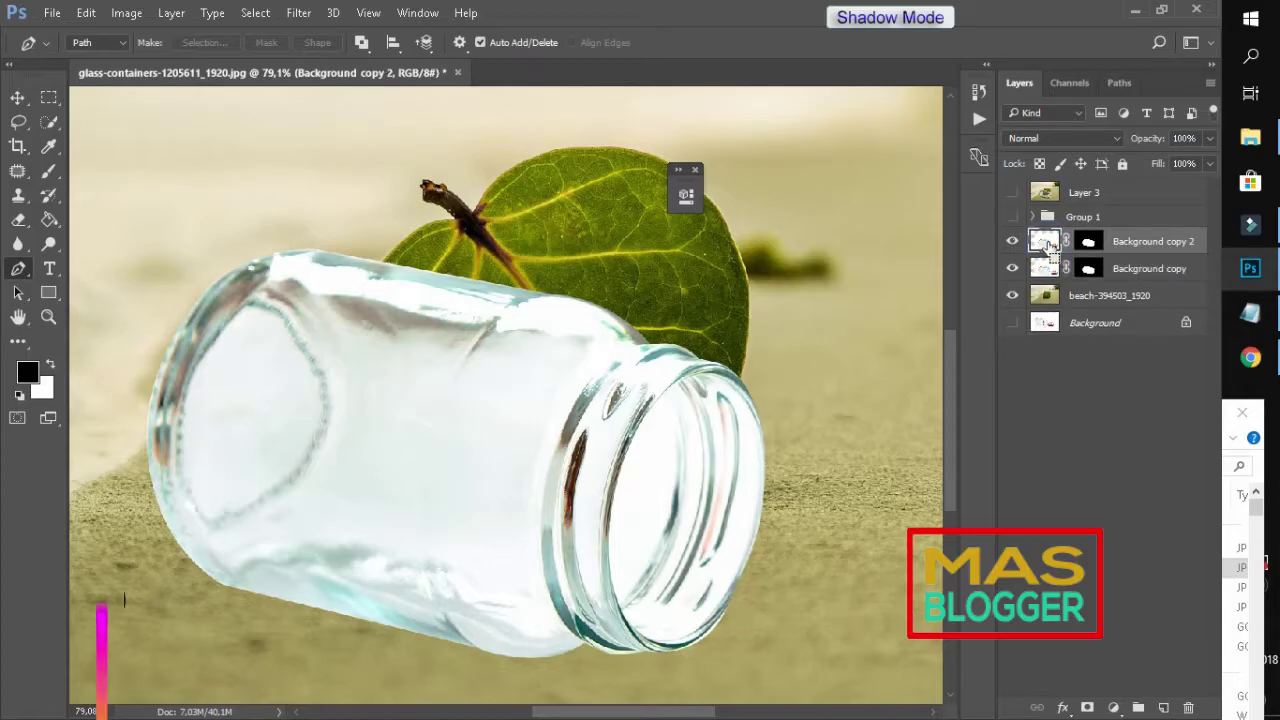
key("ctrl+j")
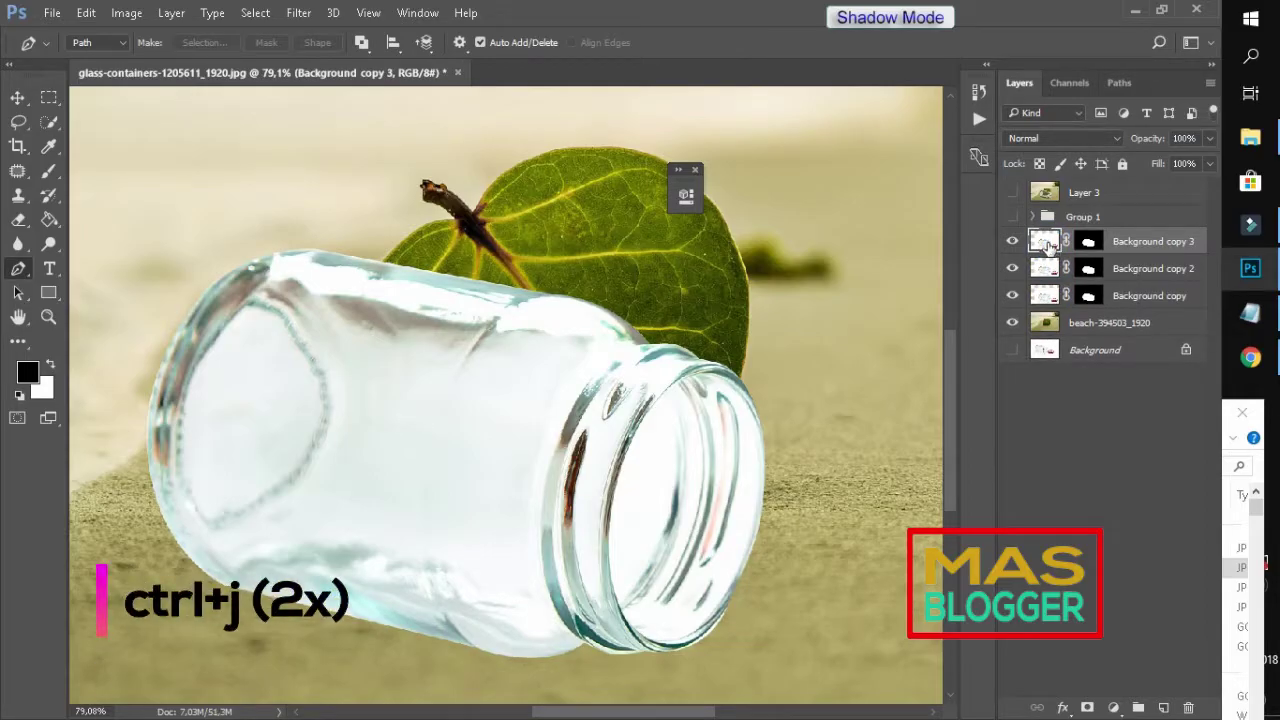
double_click(1138, 300)
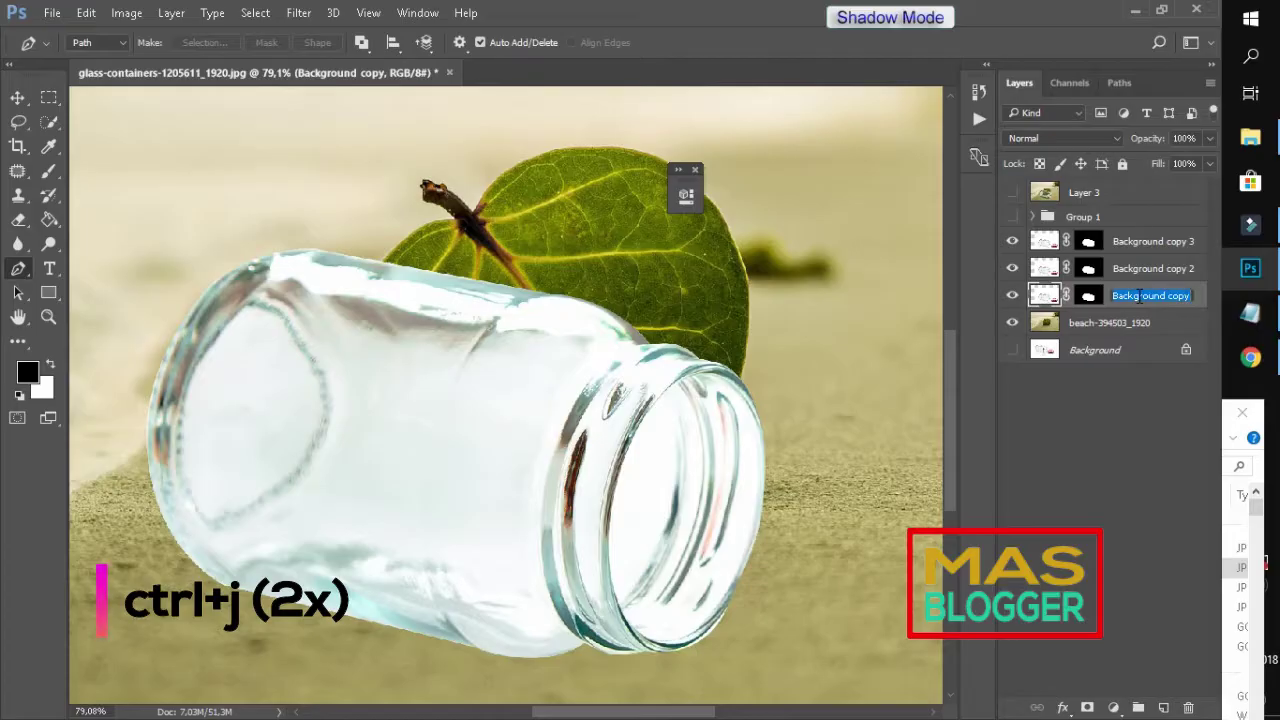
type("bakcu")
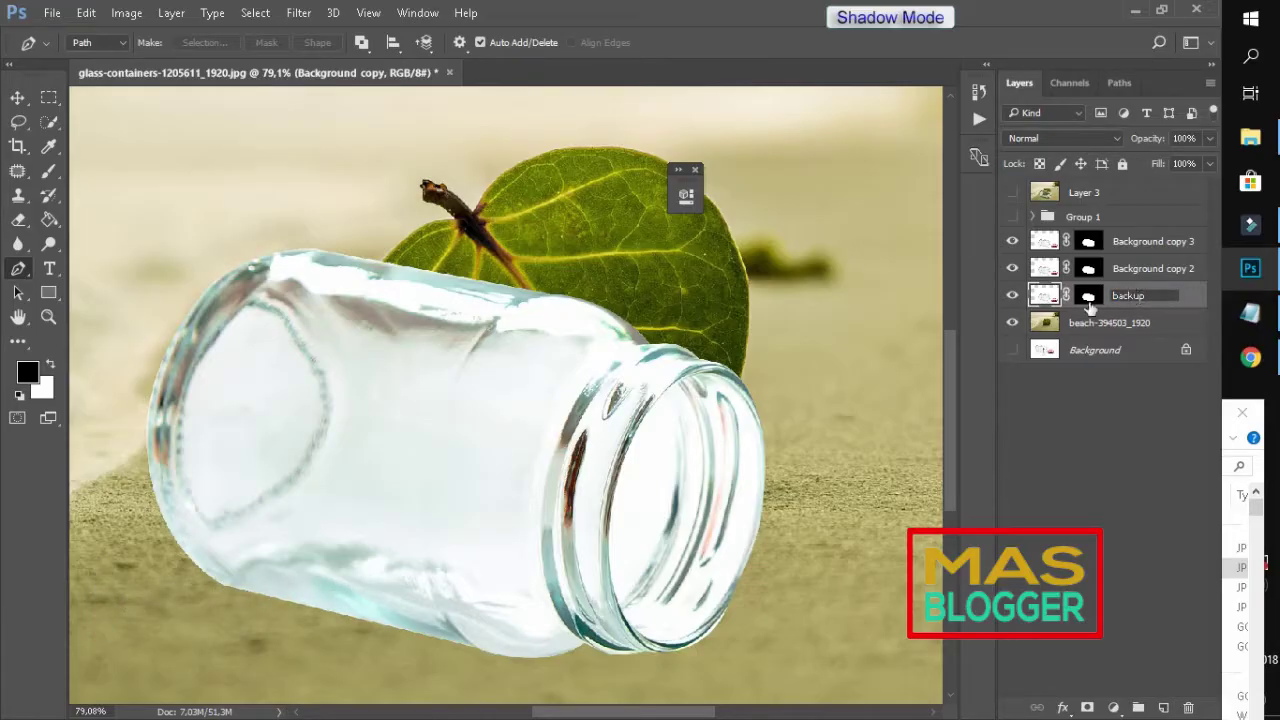
key("Return")
- Apply the layer masks on Background copy 2 and Background copy 3
left_click(1088, 268)
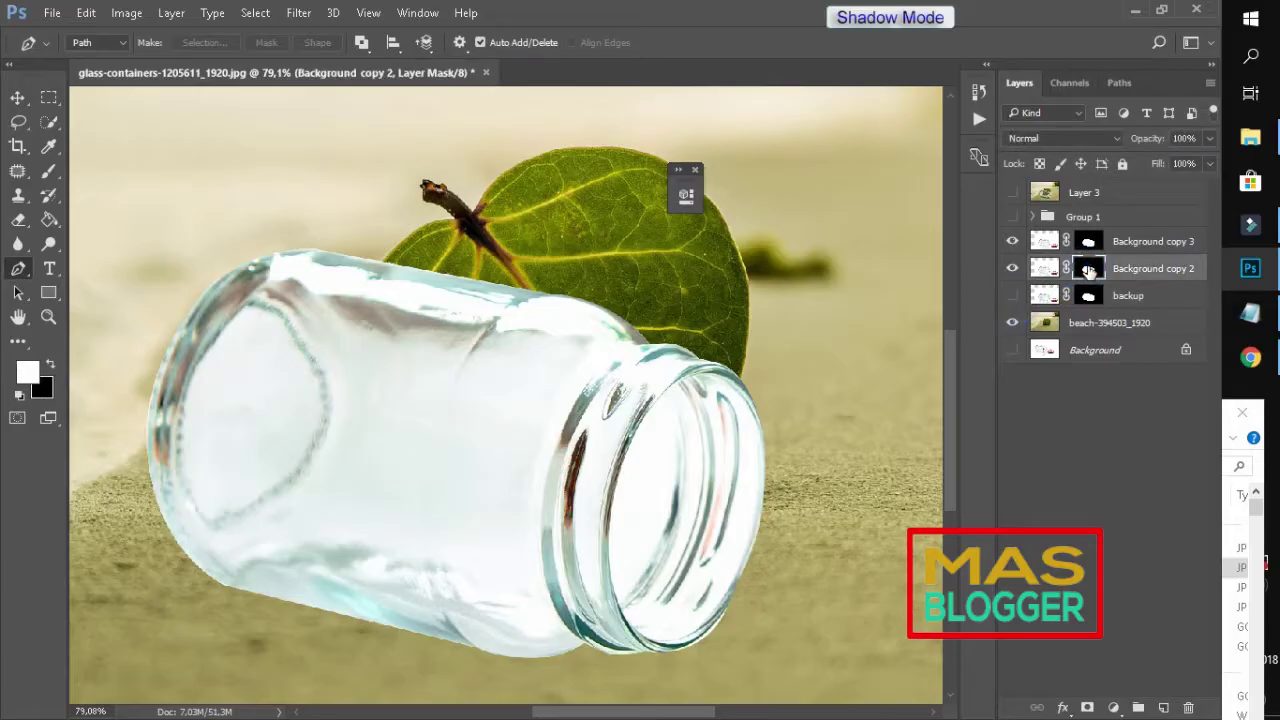
right_click(1088, 269)
left_click(1050, 330)
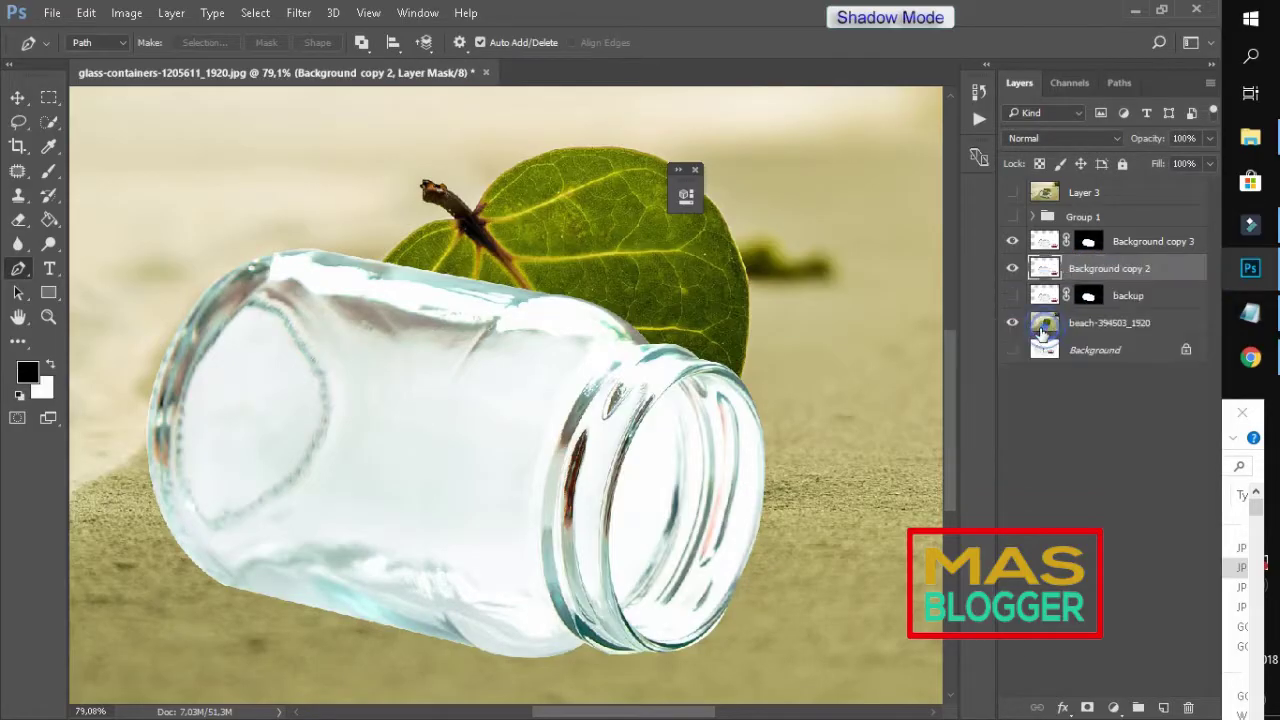
right_click(1045, 270)
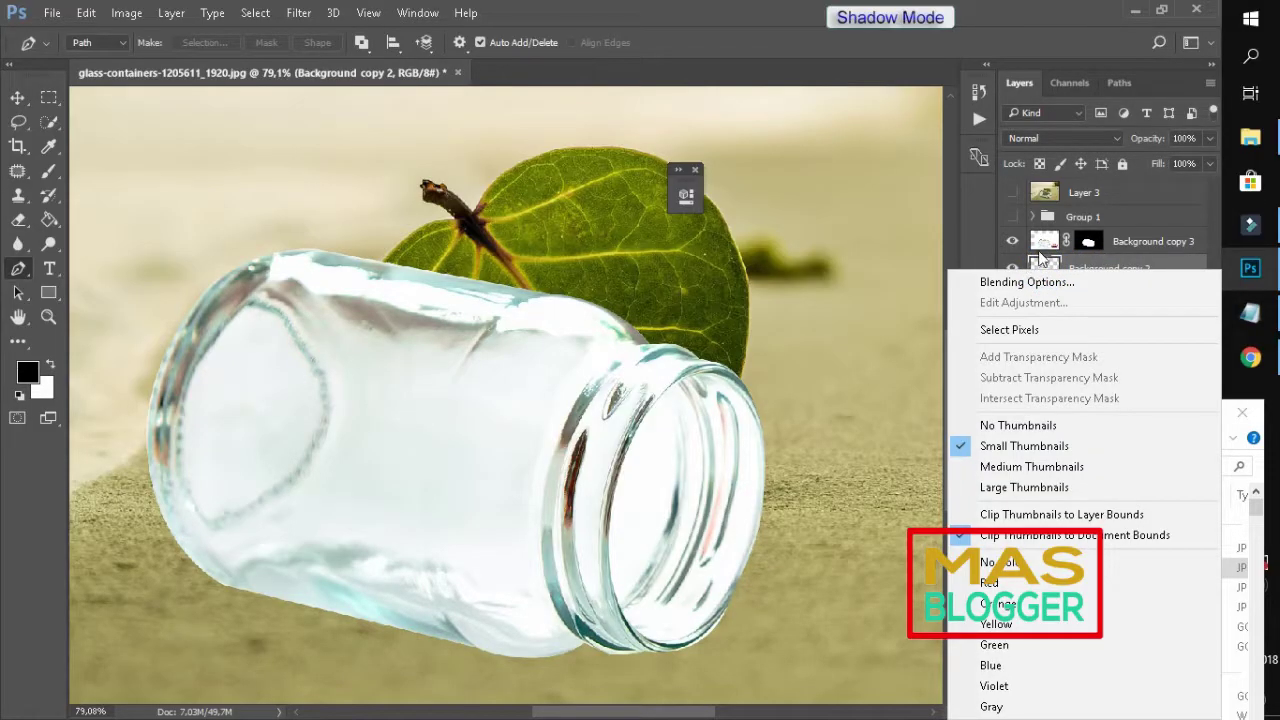
left_click(1106, 266)
left_click(1088, 241)
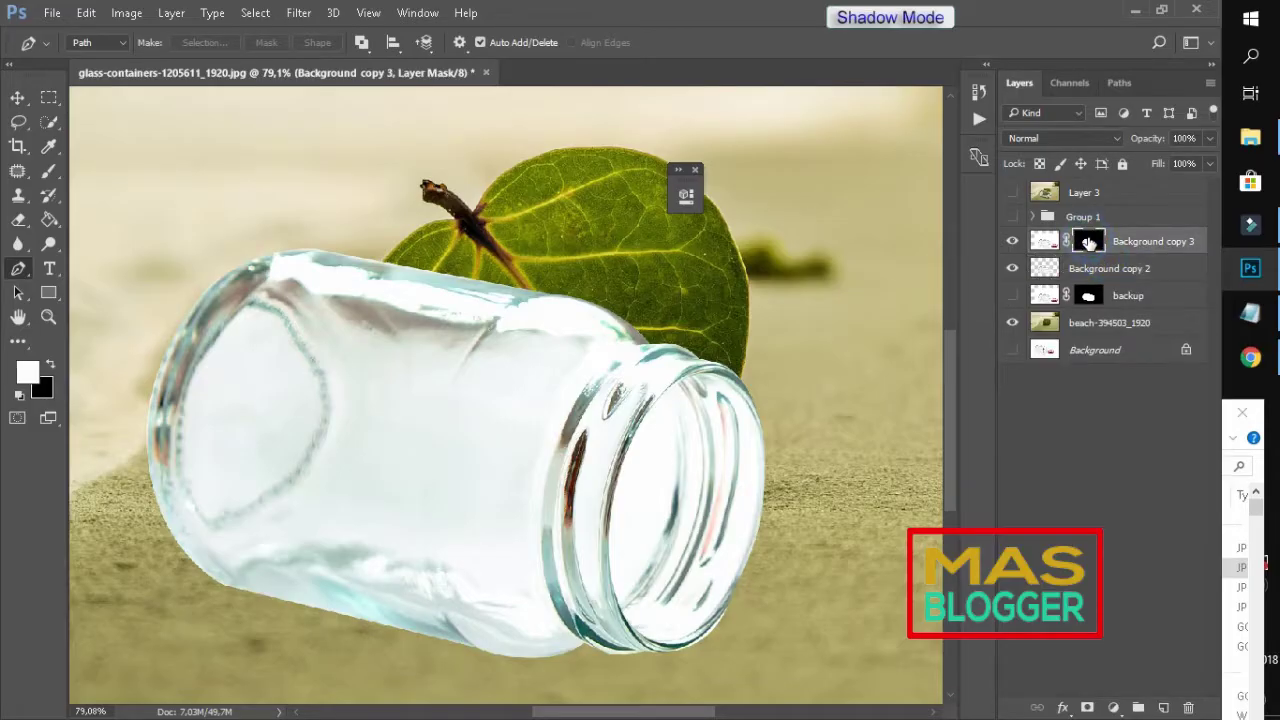
right_click(1088, 241)
left_click(1066, 298)
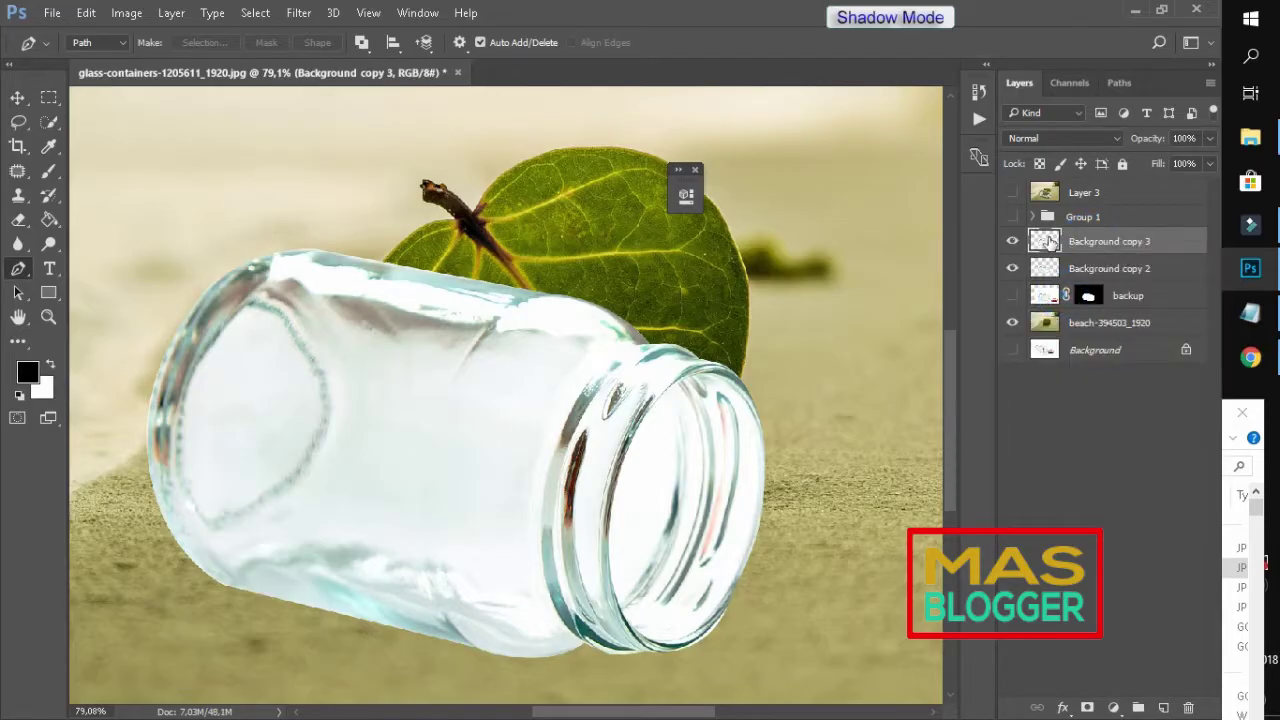
right_click(1049, 240)
left_click(908, 237)
- Hide Background copy 3 and convert Background copy 2 into a smart object
left_click(1012, 241)
left_click(1046, 268)
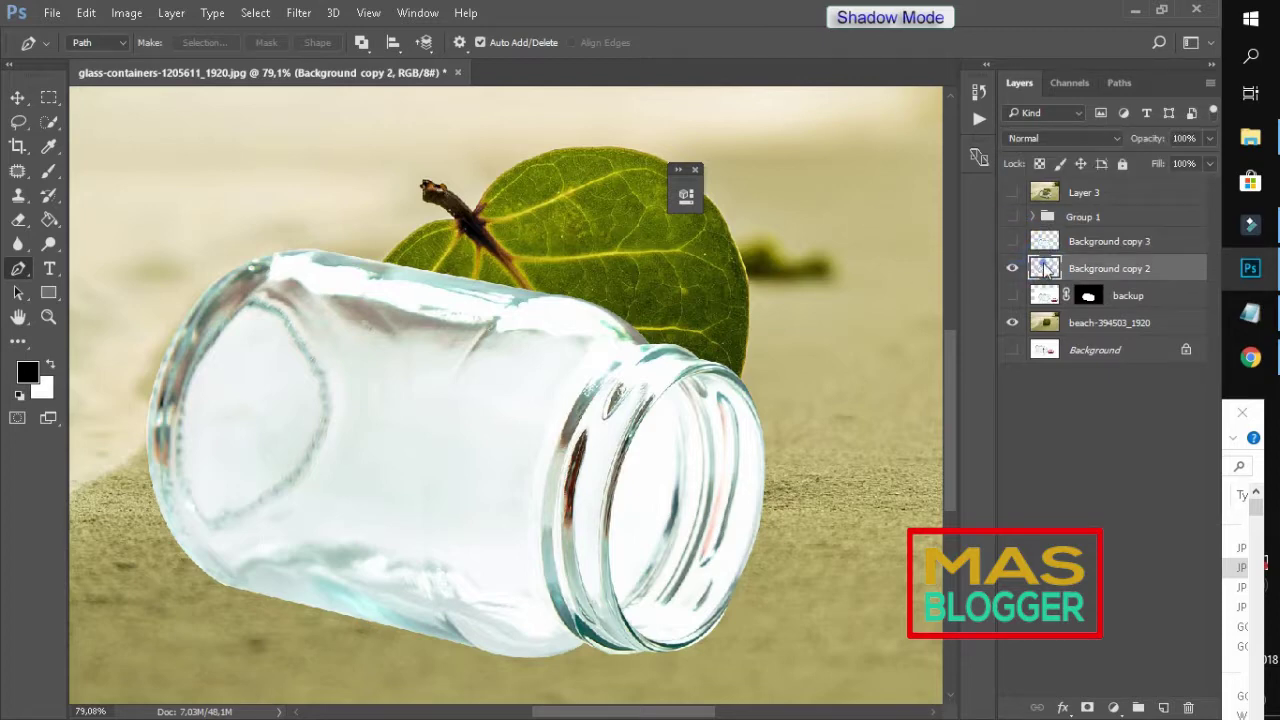
right_click(1046, 268)
left_click(886, 258)
right_click(1170, 270)
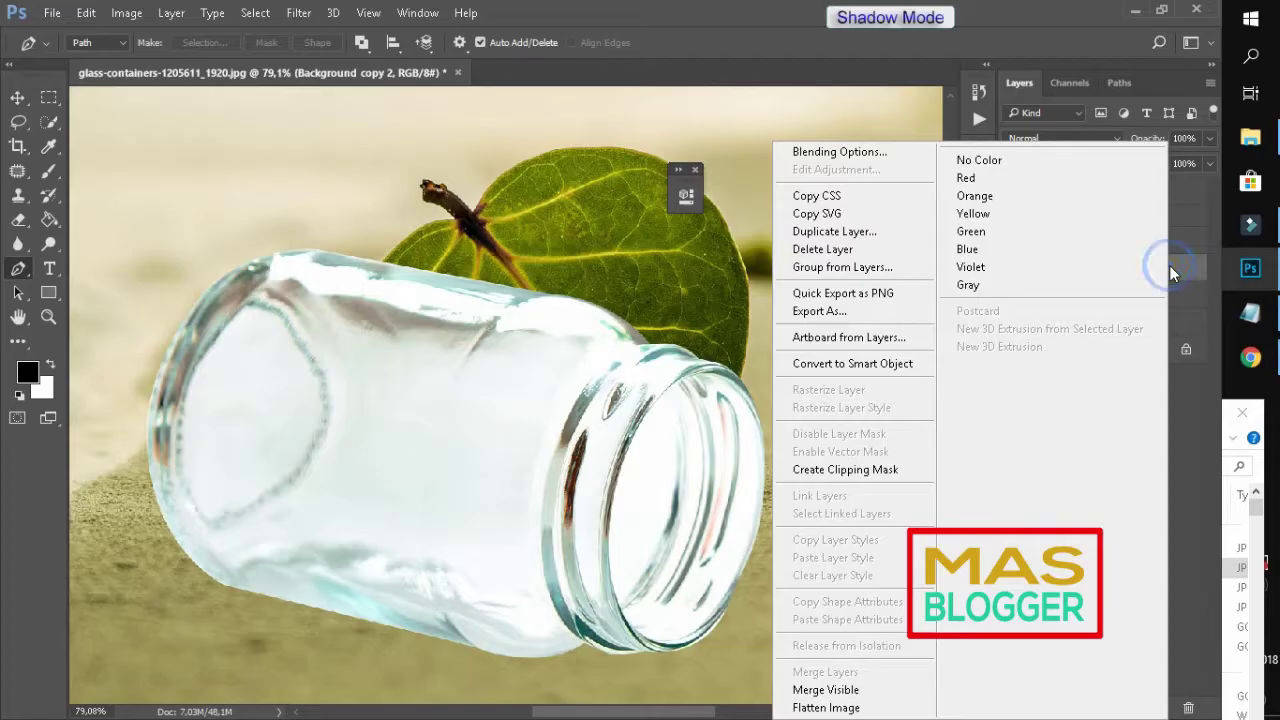
left_click(882, 364)
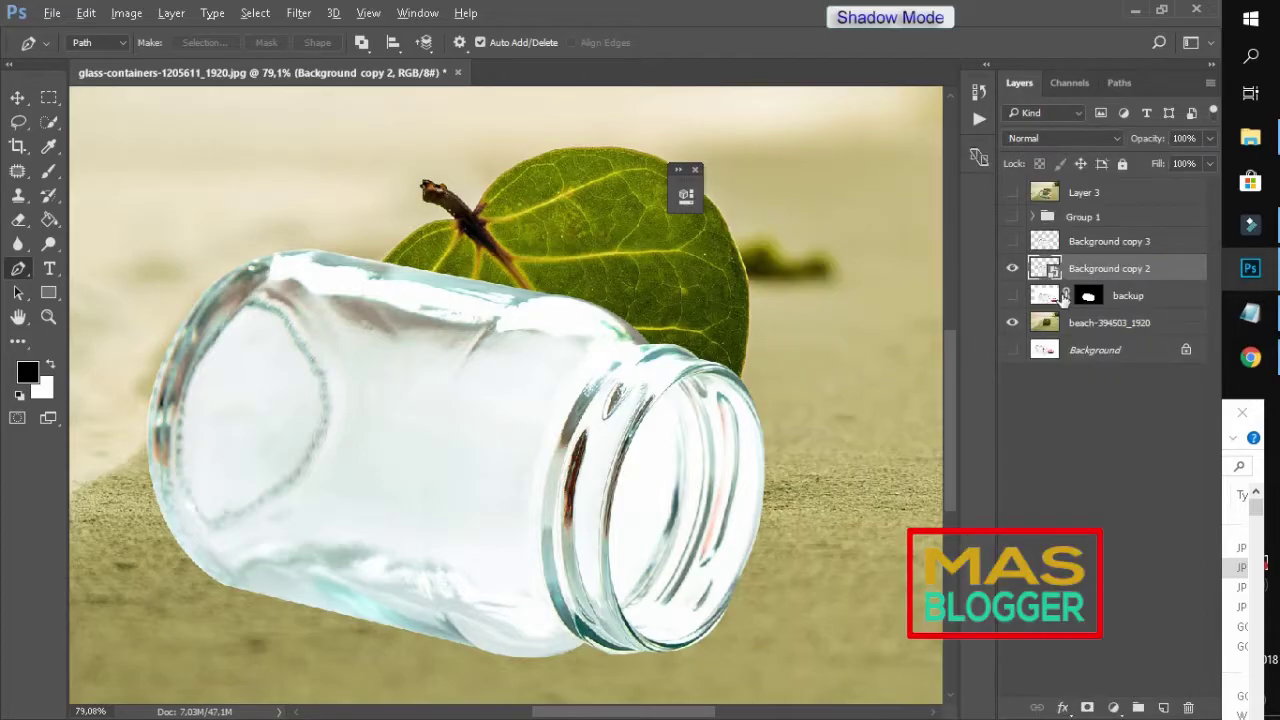
scroll(920, 266, "up", 2)
scroll(772, 365, "down", 3)
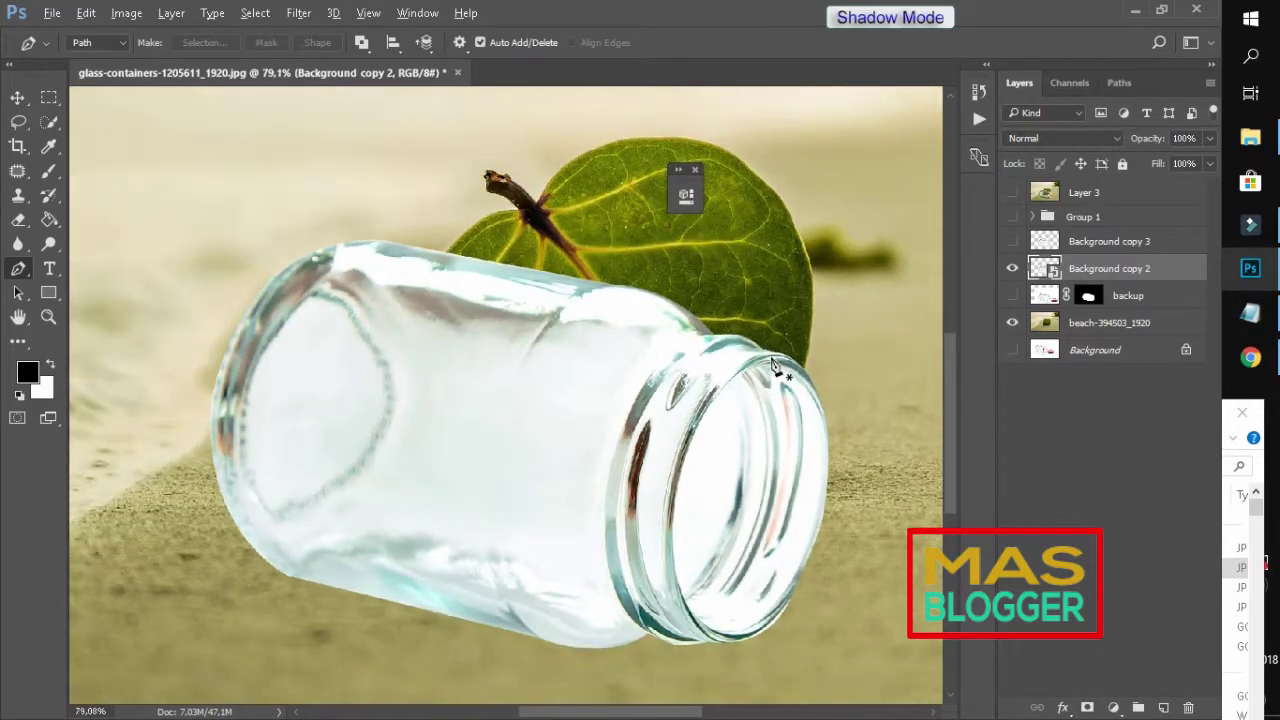
scroll(551, 471, "down", 2)
scroll(794, 471, "up", 2)
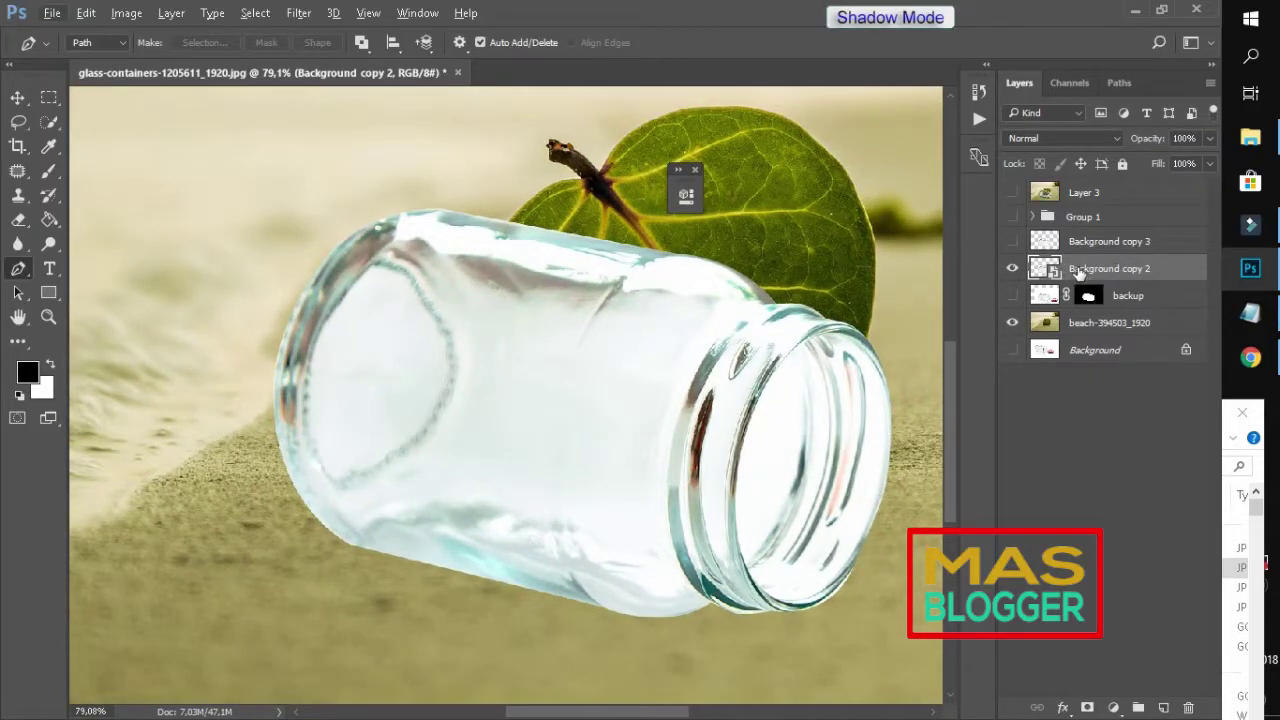
left_click(299, 13)
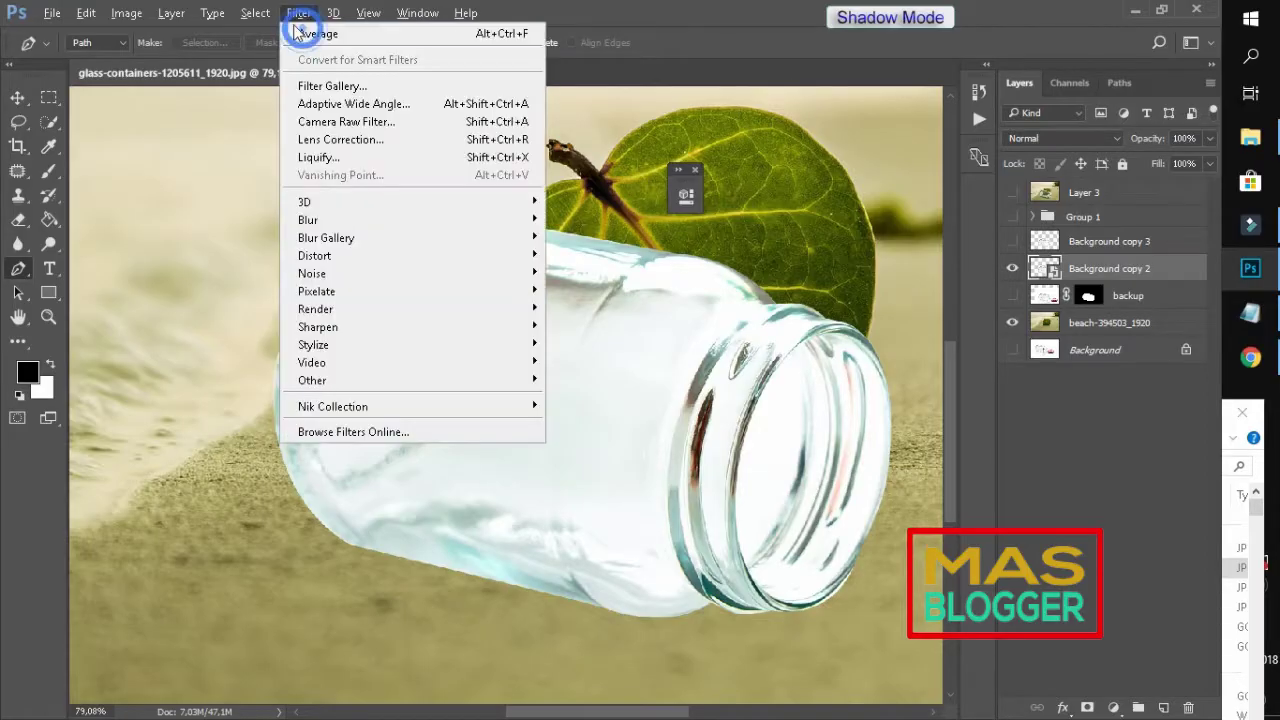
left_click(1259, 323)
type("4) lalu klik color range")
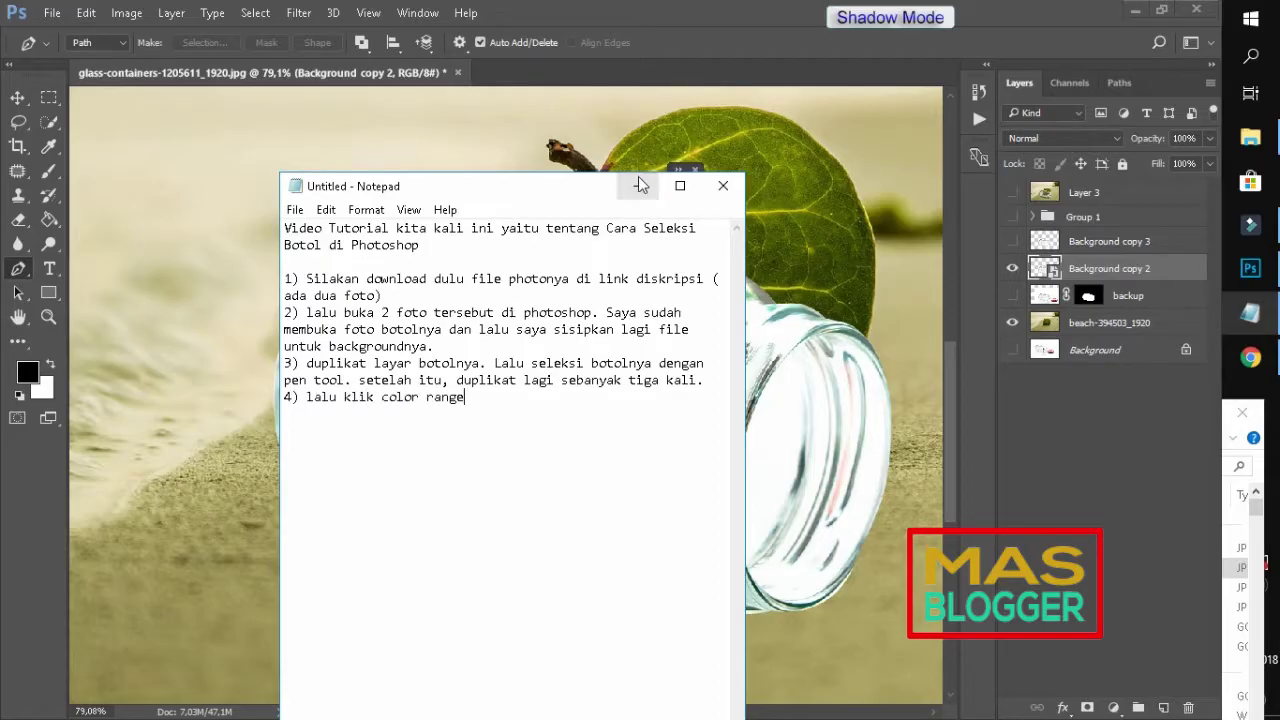
left_click(638, 180)
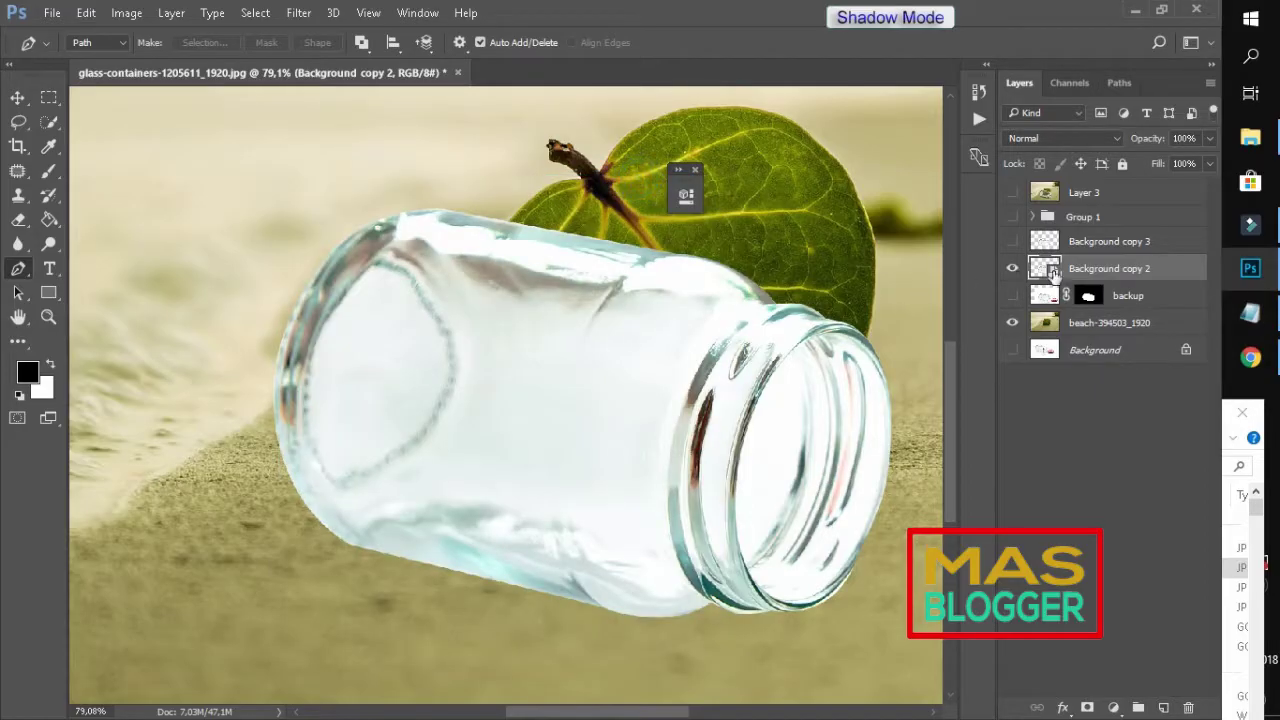
- Open Select > Color Range and set its selection preview to Grayscale
left_click(299, 14)
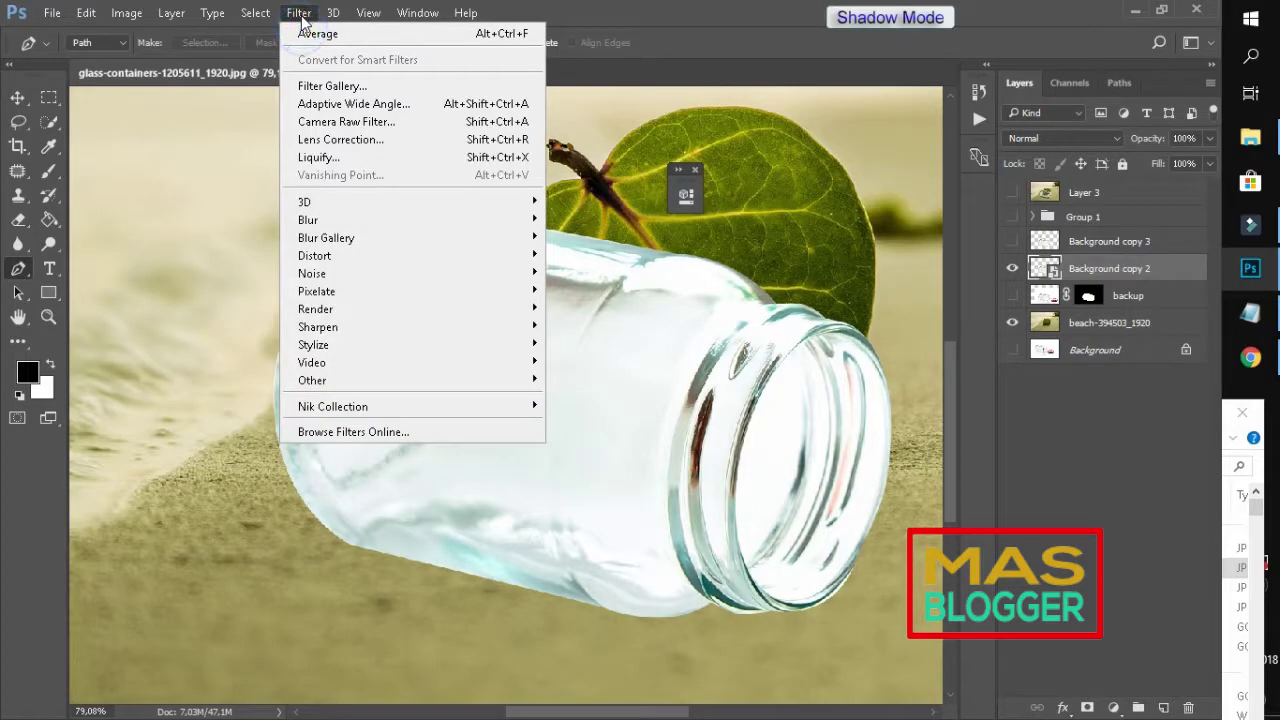
left_click(300, 14)
left_click(255, 14)
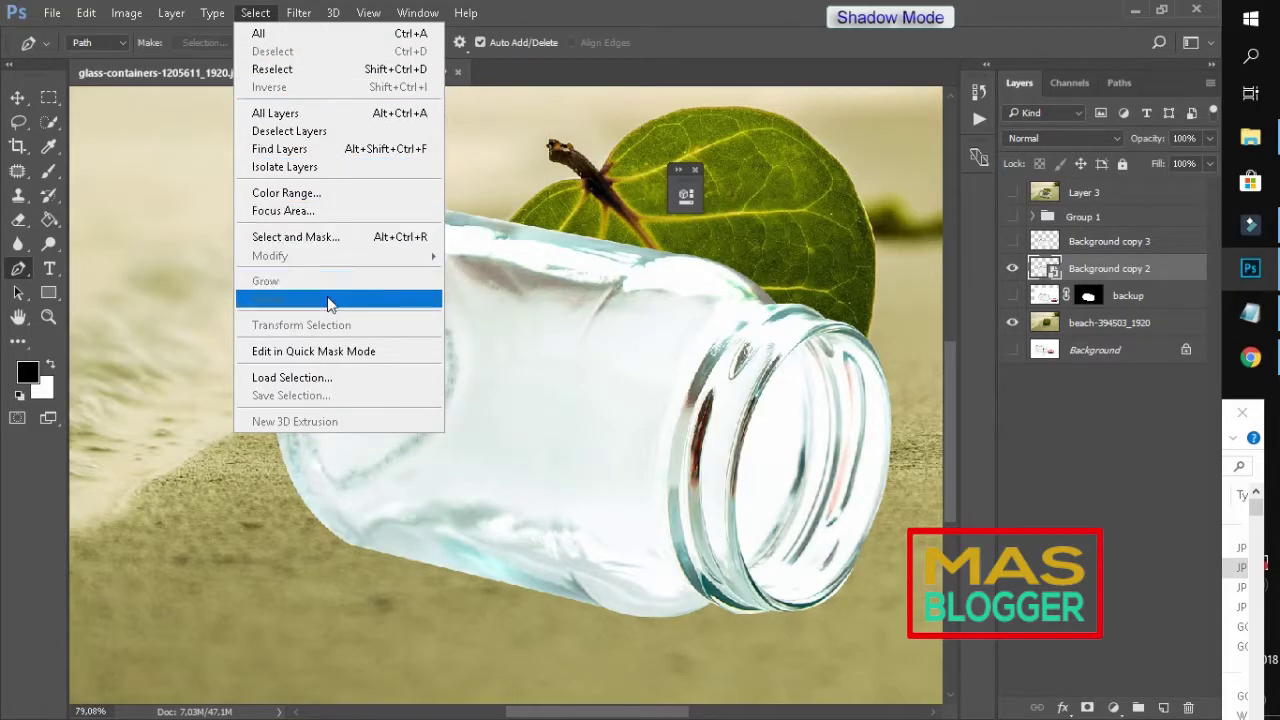
left_click(290, 193)
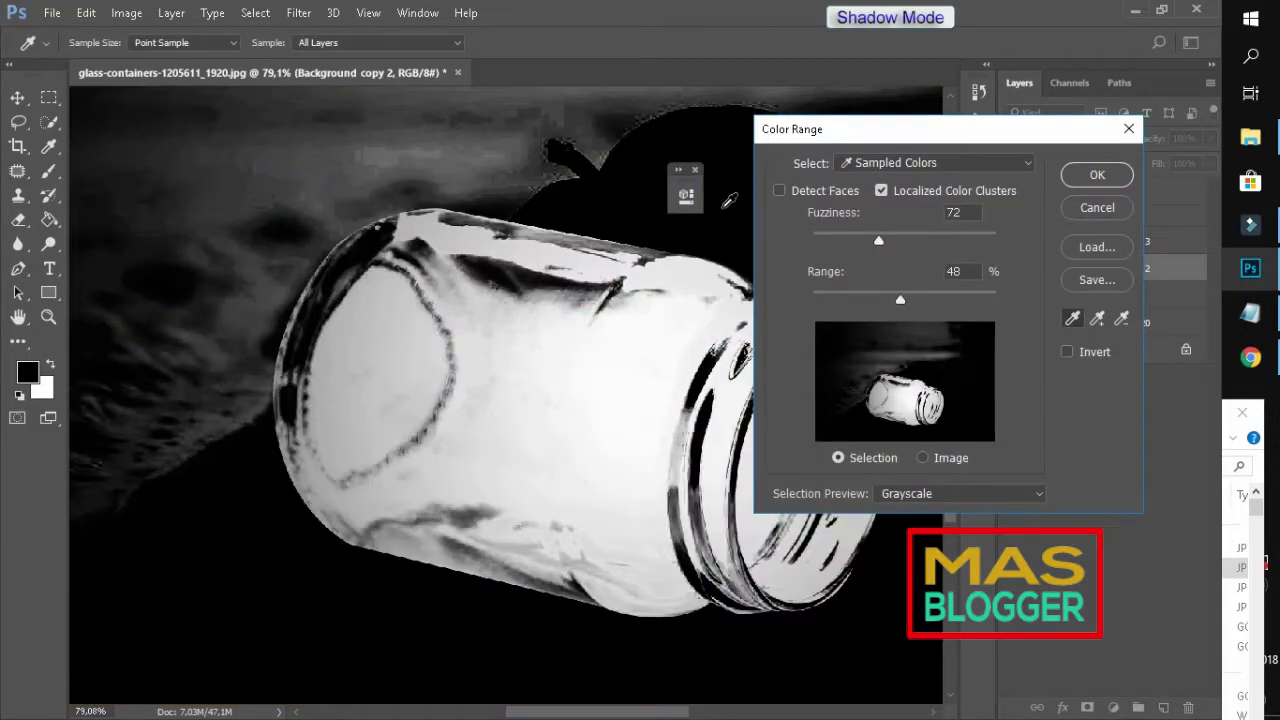
left_click_drag(937, 135, 975, 99)
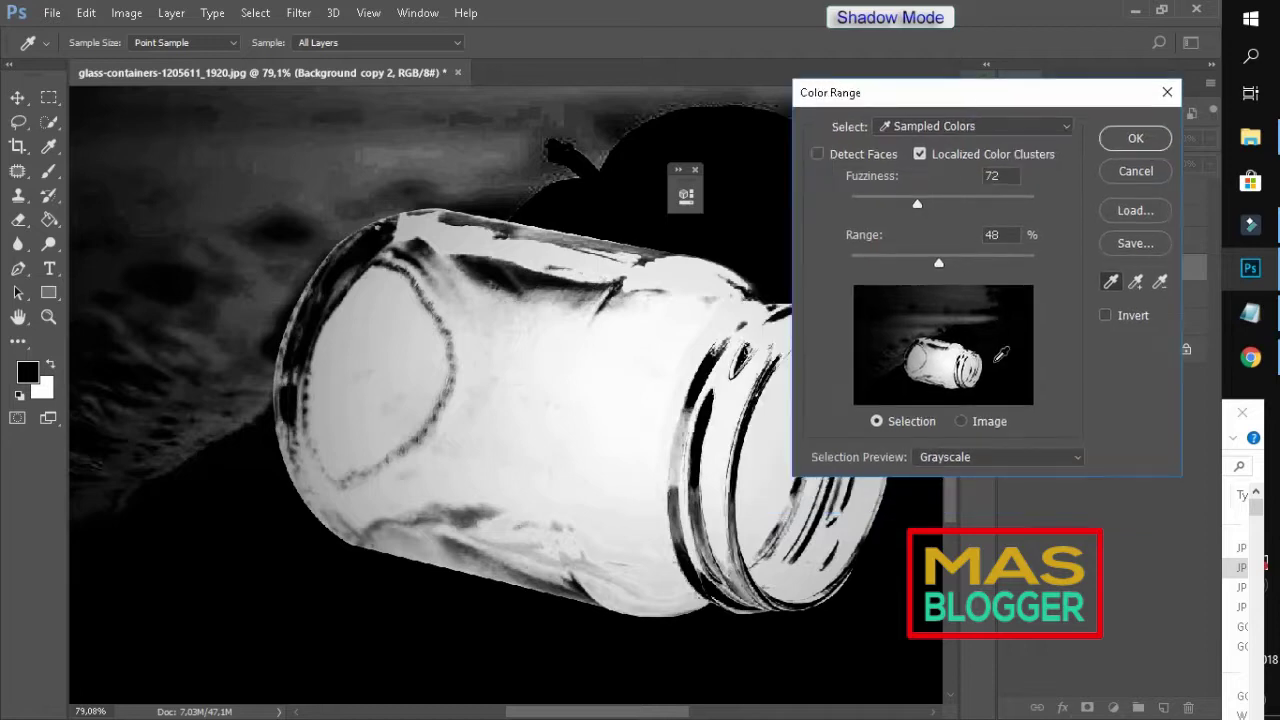
left_click(1074, 462)
left_click(988, 479)
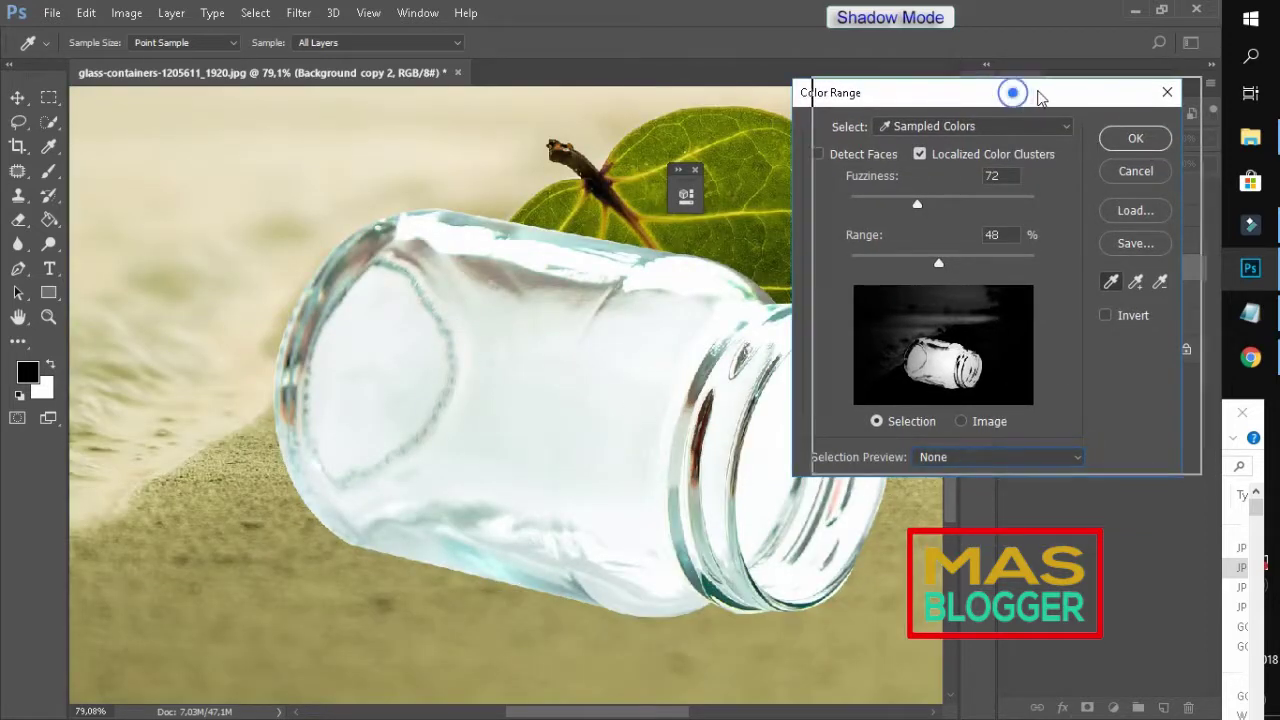
left_click_drag(1014, 91, 1068, 100)
left_click(974, 163)
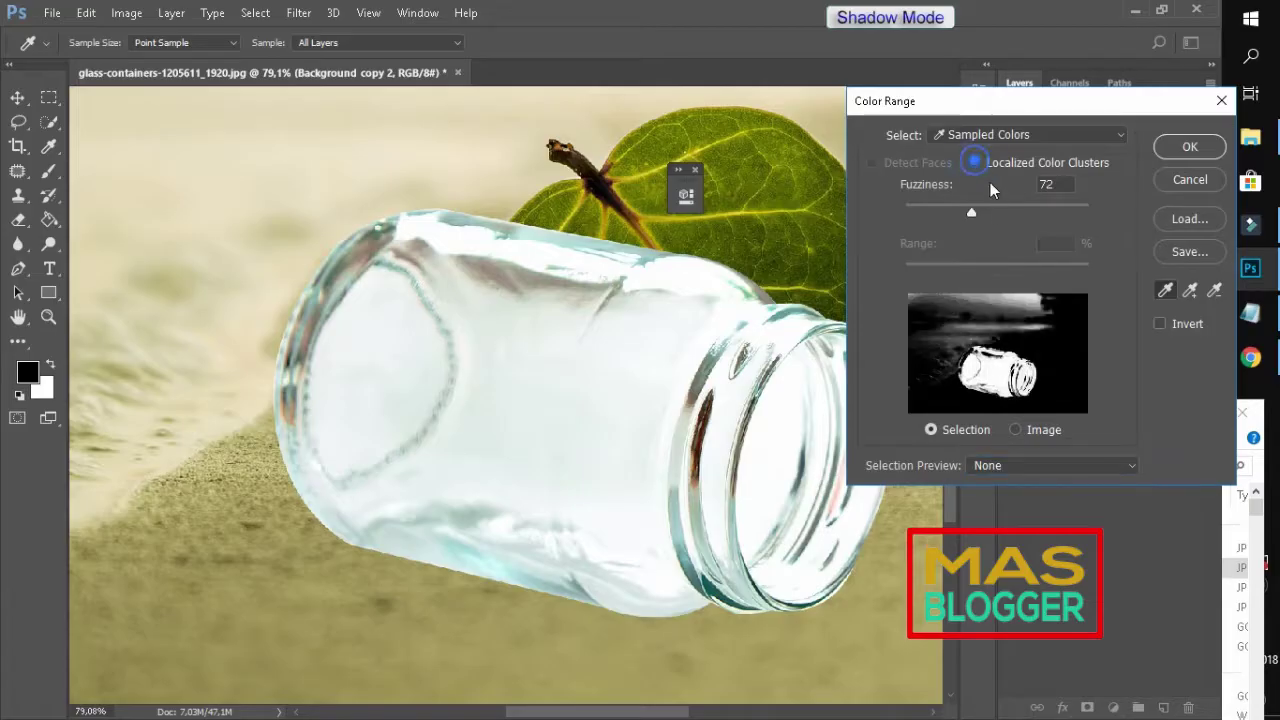
left_click(973, 164)
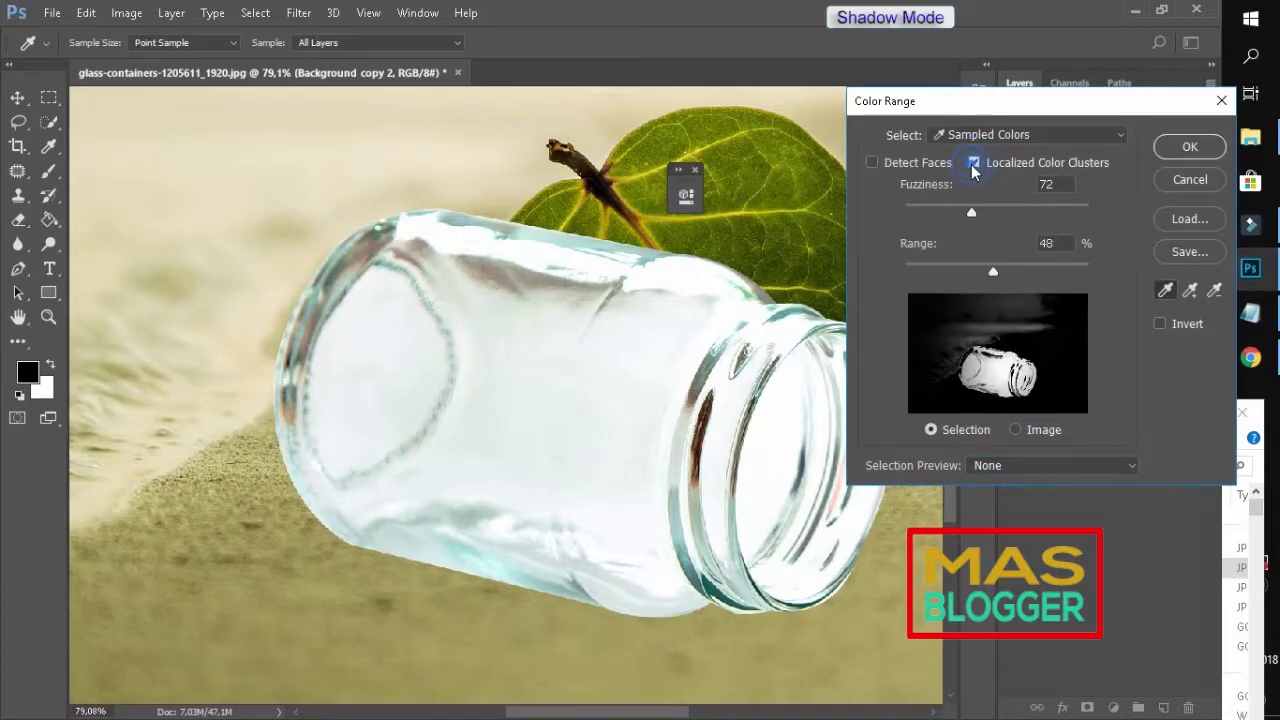
left_click(1128, 466)
left_click(1045, 508)
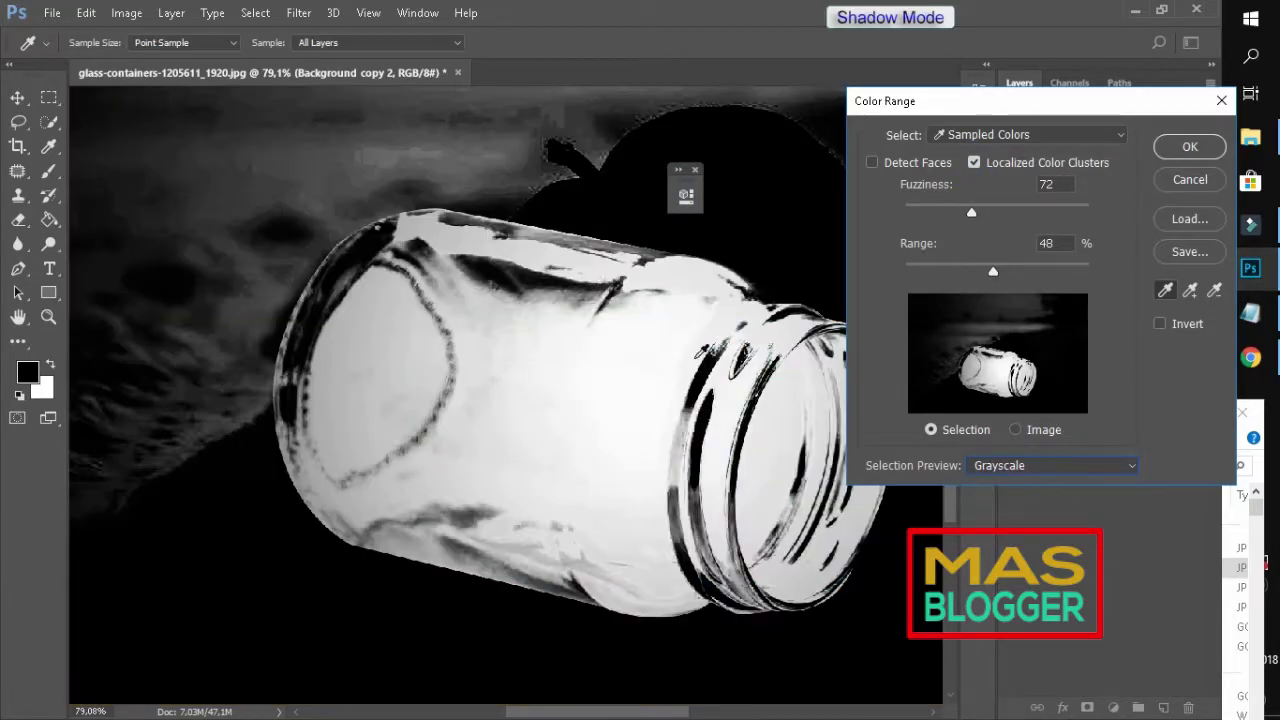
key("alt")
left_click_drag(1088, 107, 1119, 139)
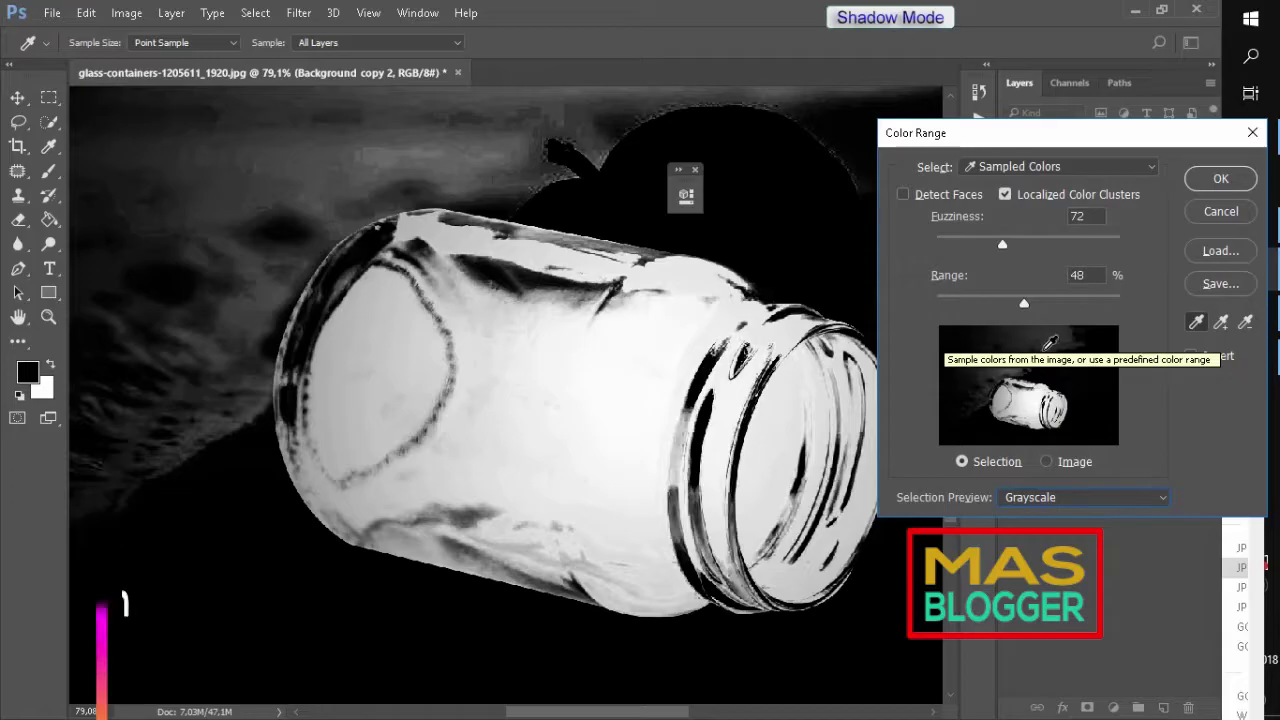
- Tune the Color Range sliders to about Fuzziness 116 and Range 41%
mouse_move(1023, 303)
left_mouse_down()
mouse_move(999, 305)
mouse_move(1023, 303)
left_mouse_up()
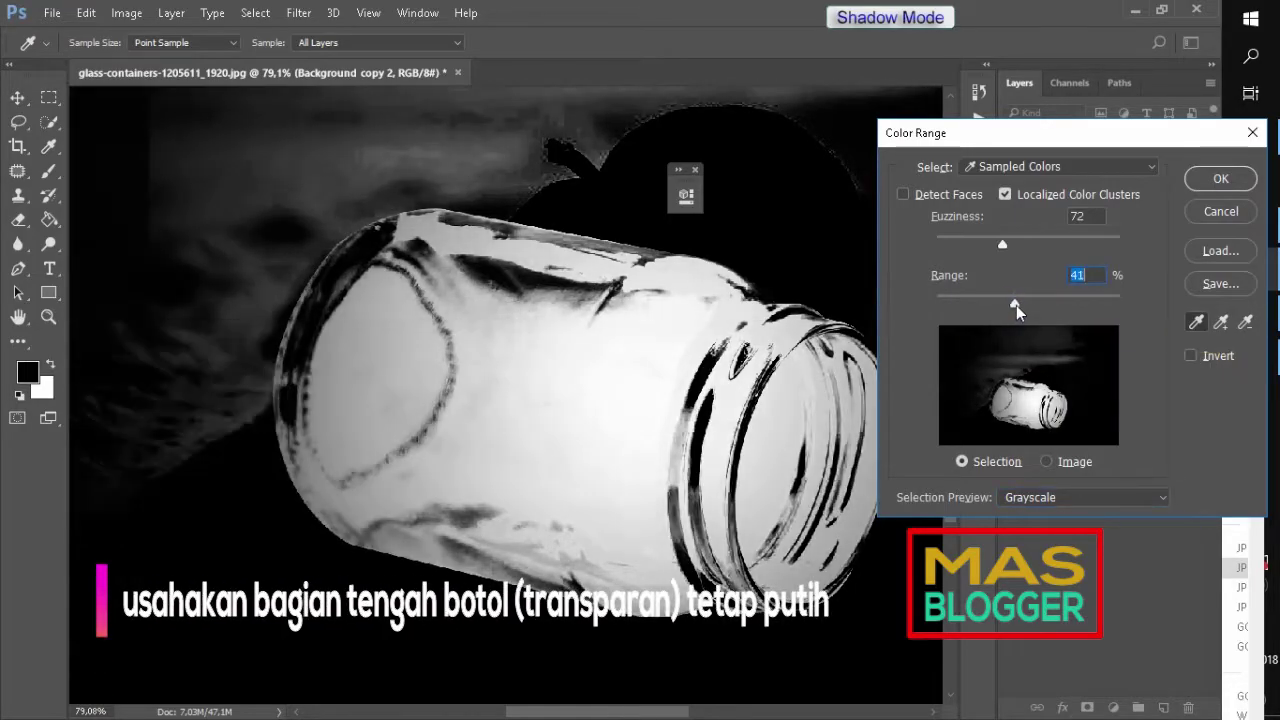
mouse_move(1004, 239)
left_mouse_down()
mouse_move(1028, 241)
mouse_move(965, 247)
mouse_move(976, 247)
left_mouse_up()
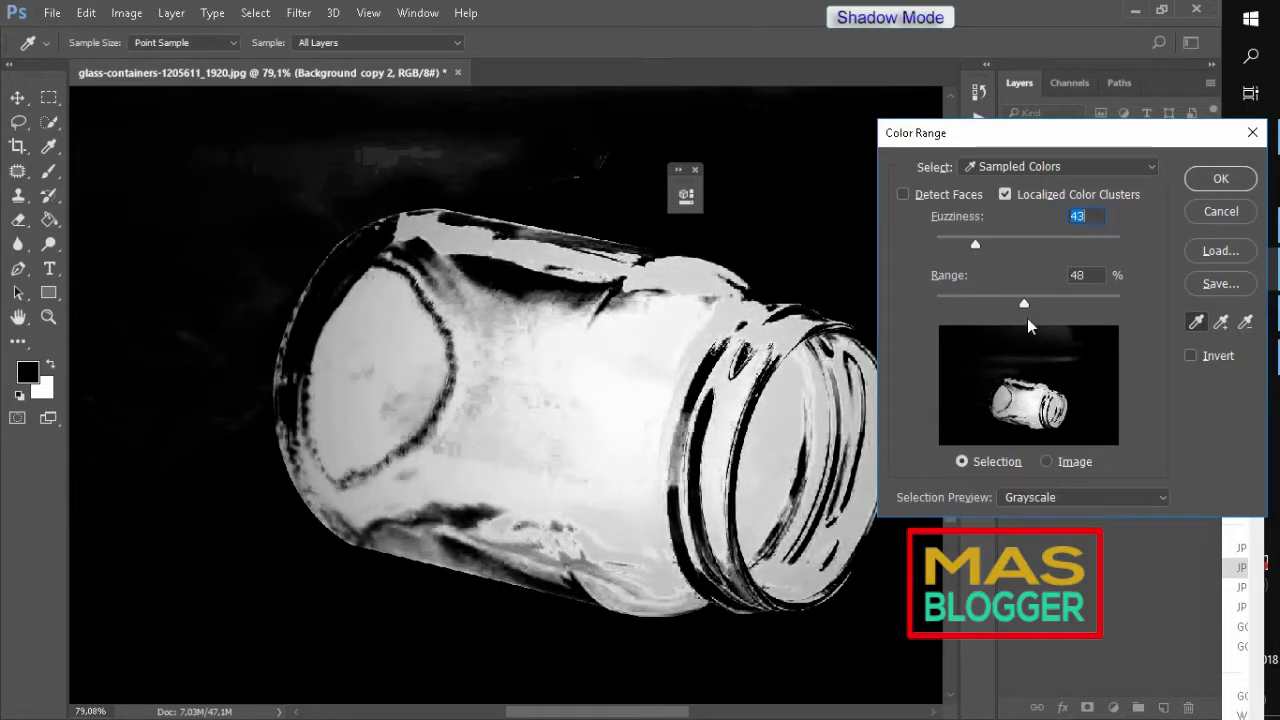
left_click_drag(1023, 304, 998, 303)
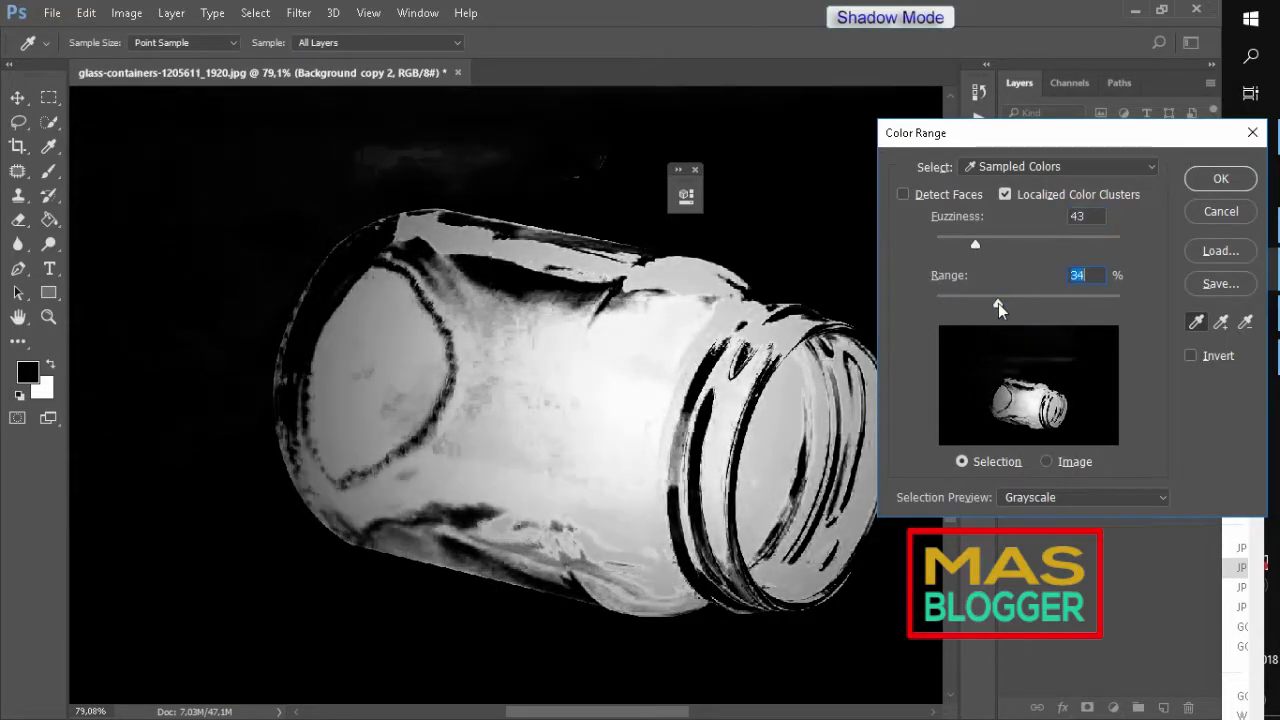
left_click_drag(975, 244, 1033, 244)
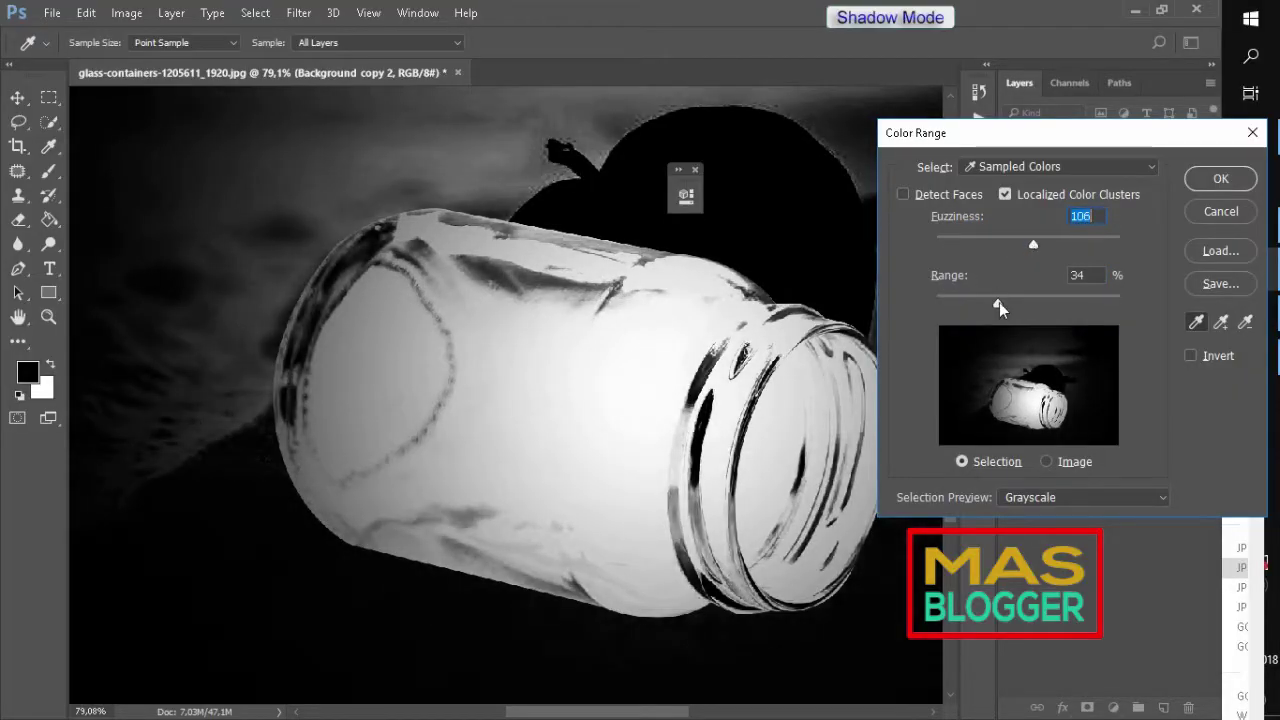
left_click_drag(999, 302, 1012, 300)
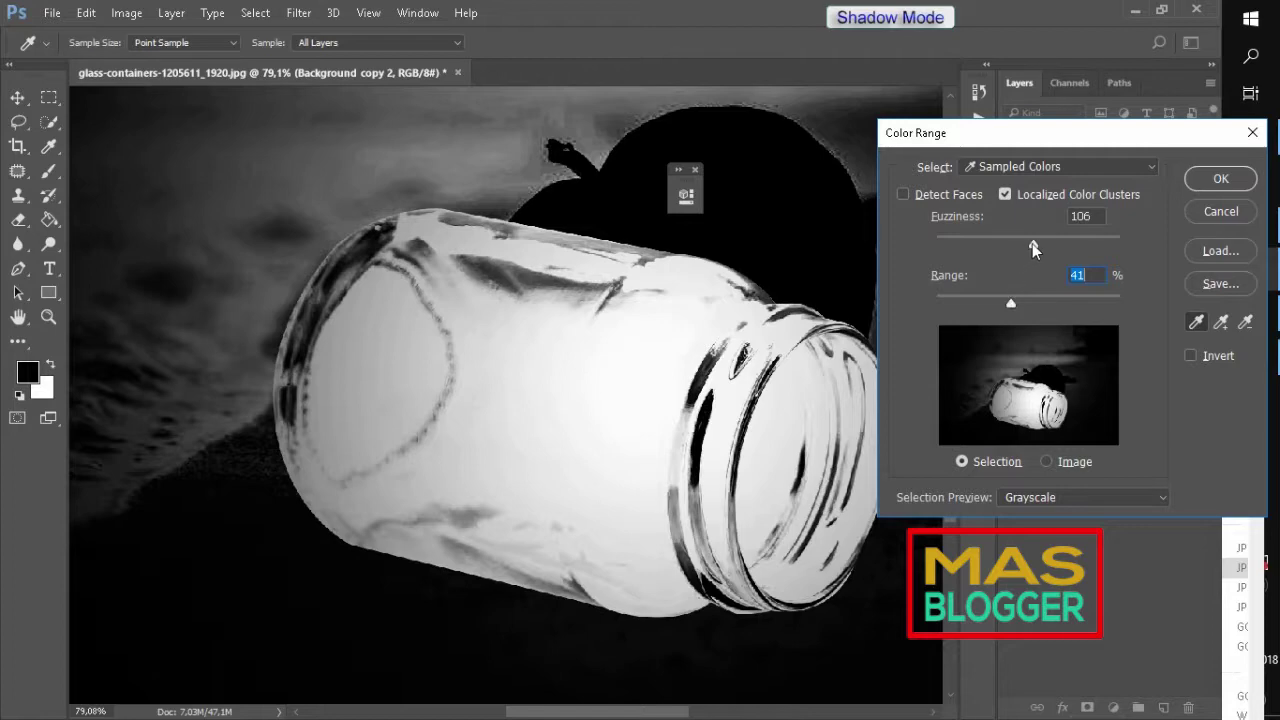
left_click_drag(1032, 243, 1045, 243)
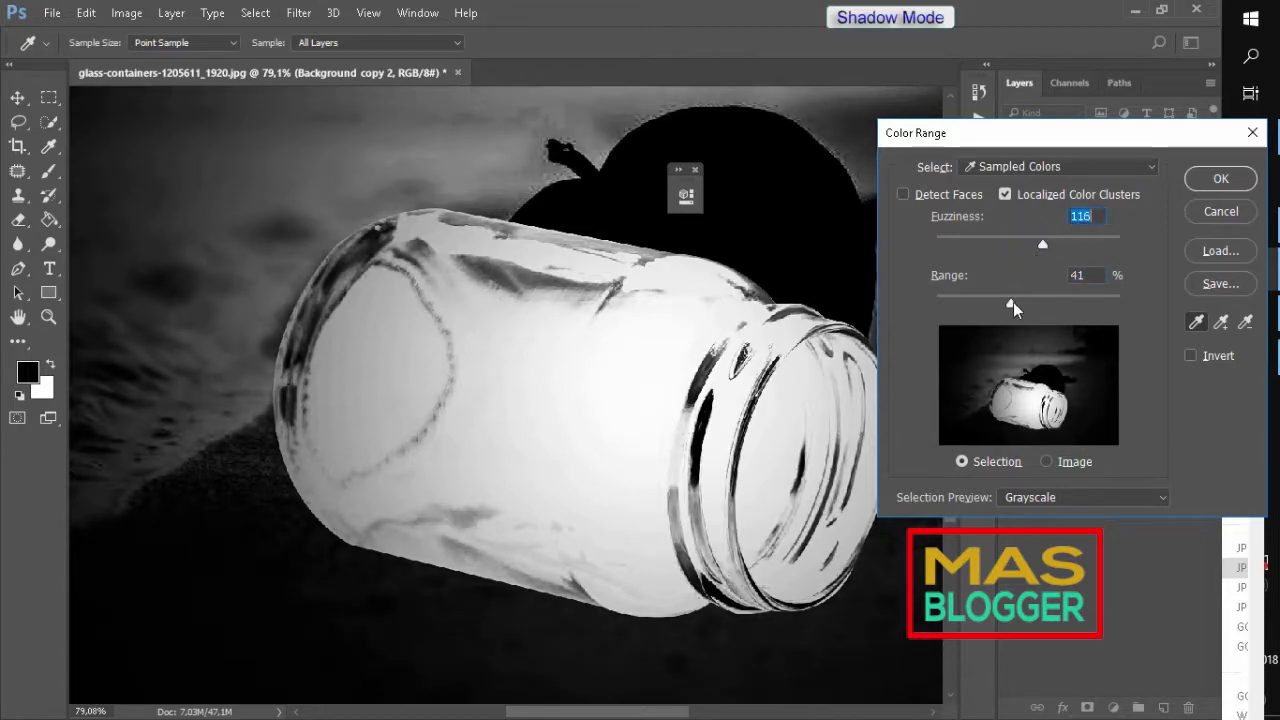
left_click_drag(1011, 302, 1006, 302)
- Confirm the colour-range selection and add it as a layer mask on Background copy 2
left_click(1216, 180)
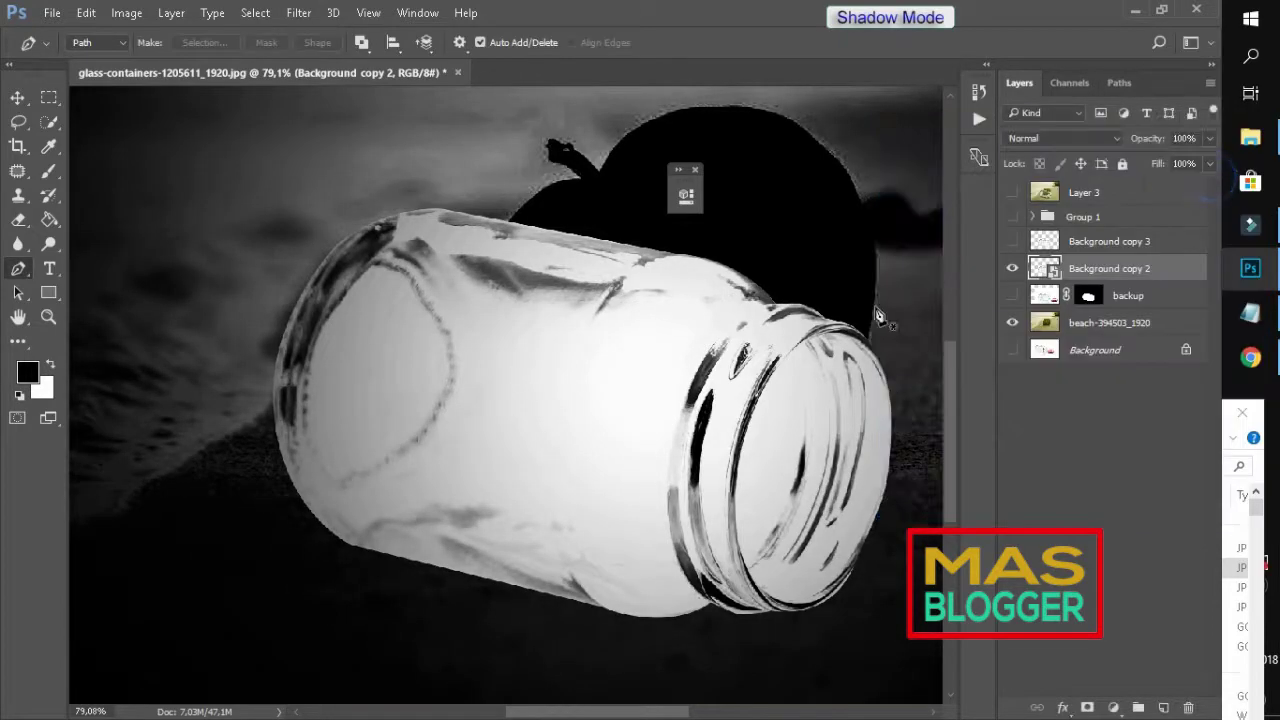
scroll(610, 508, "up", 1)
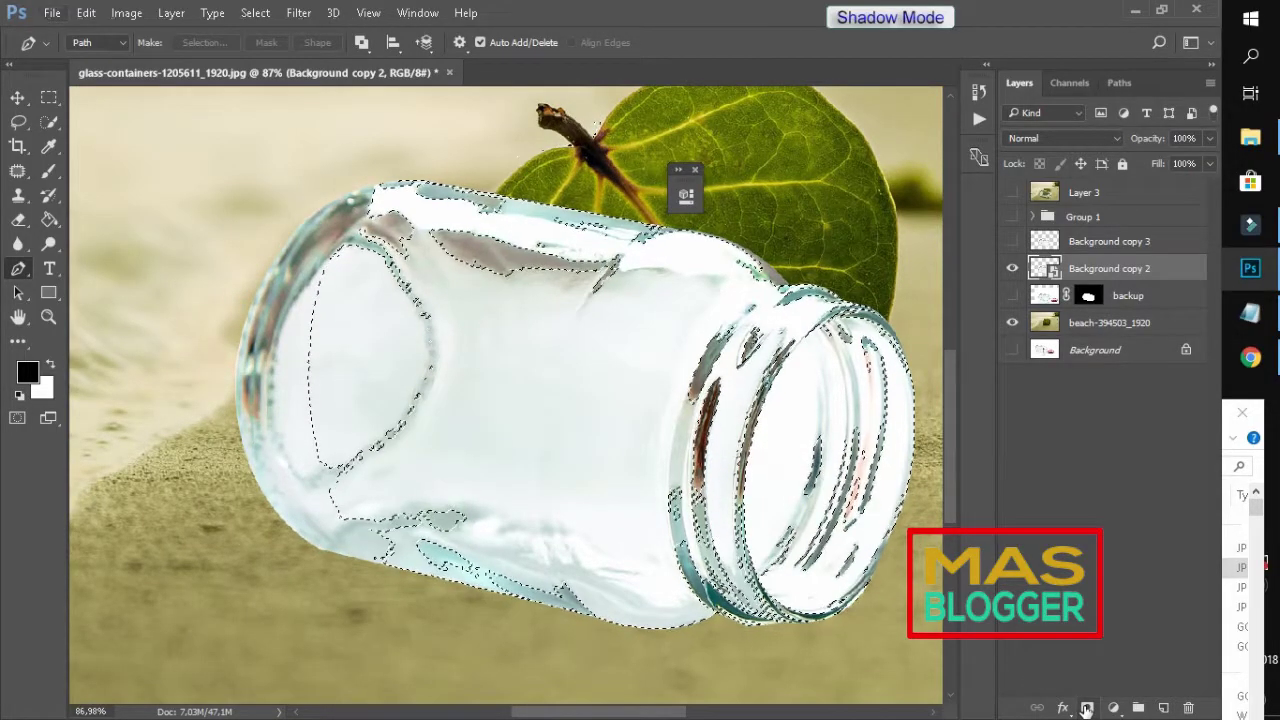
left_click(1086, 708)
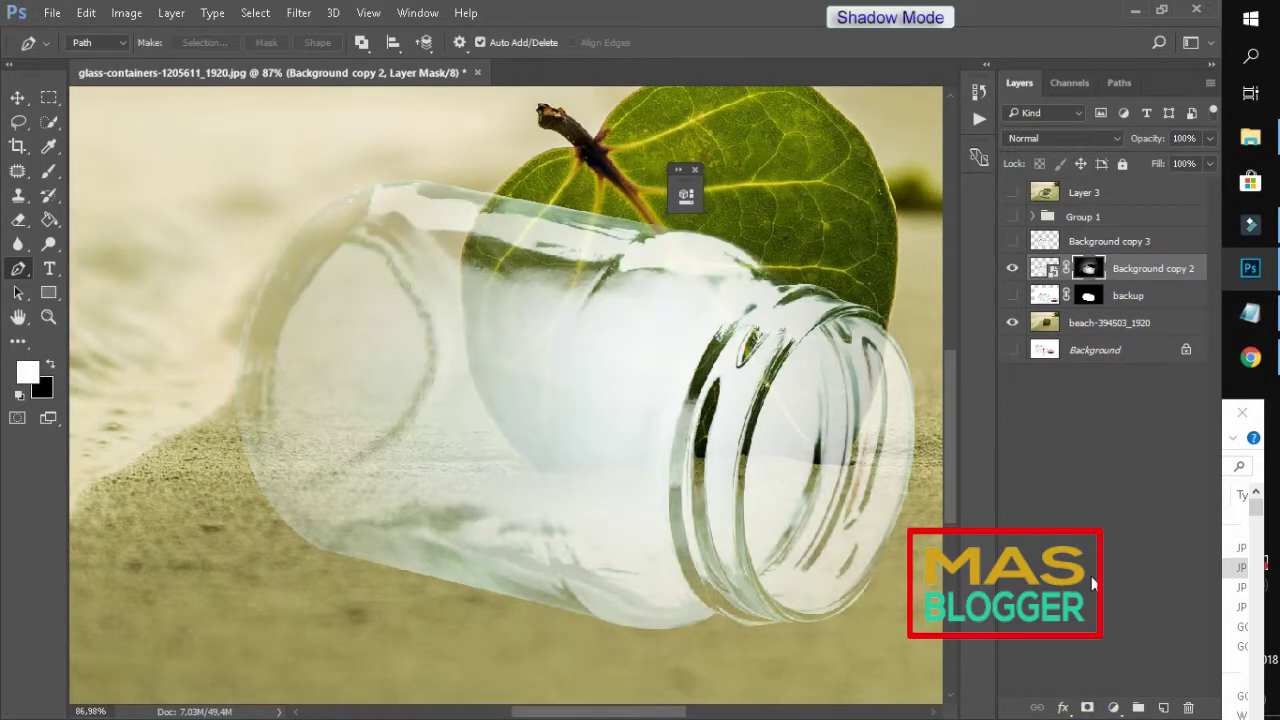
scroll(660, 445, "up", 1)
scroll(660, 445, "up", 1)
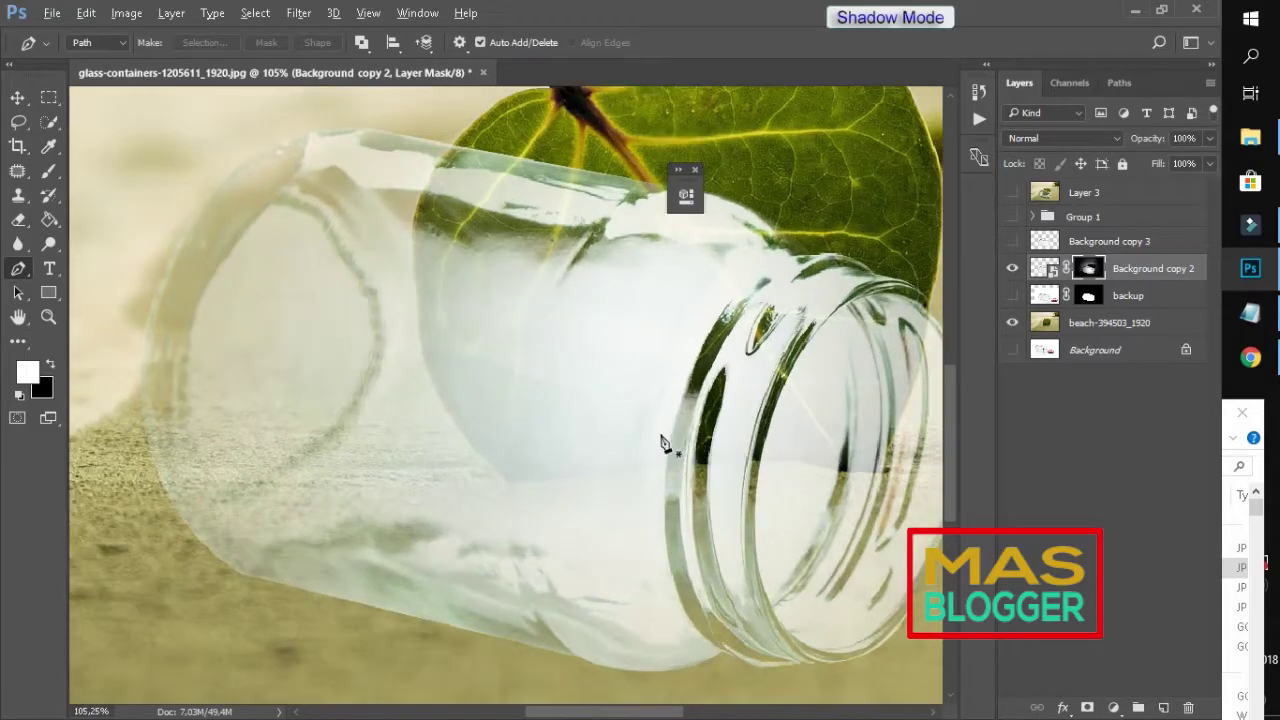
scroll(660, 445, "down", 1)
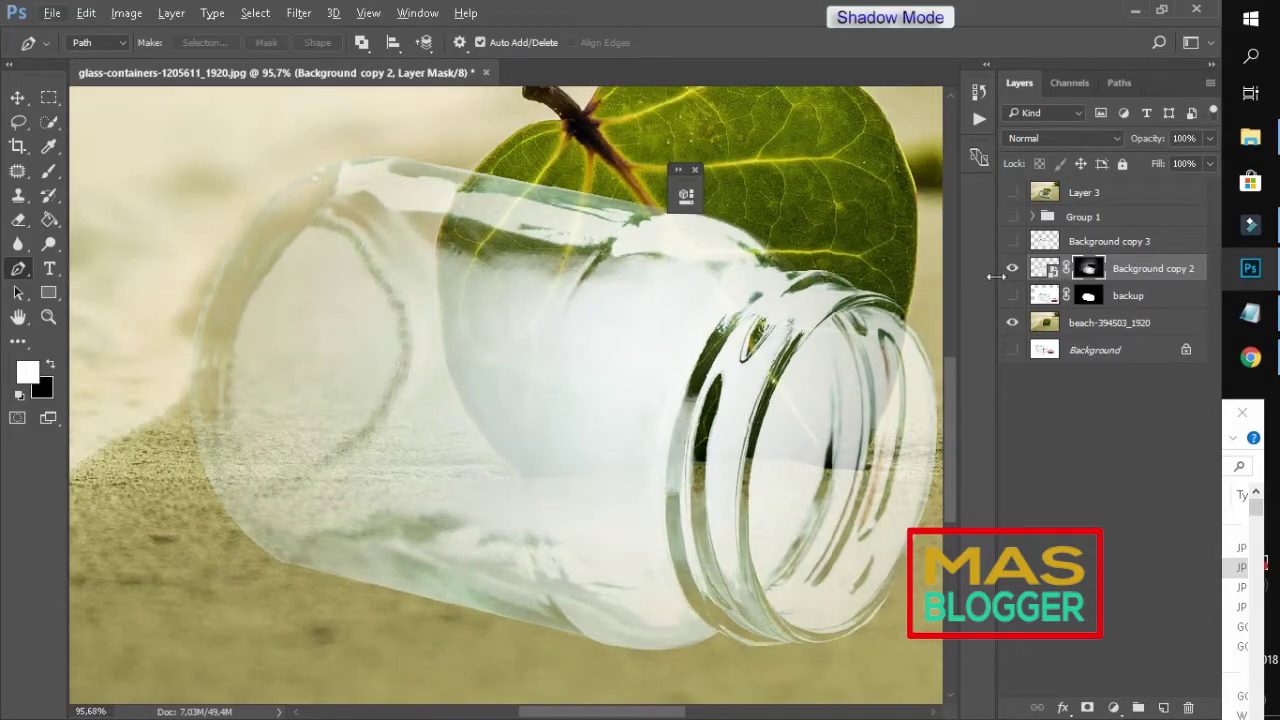
- Open the jar mask's Properties panel and move it off the jar
double_click(1090, 268)
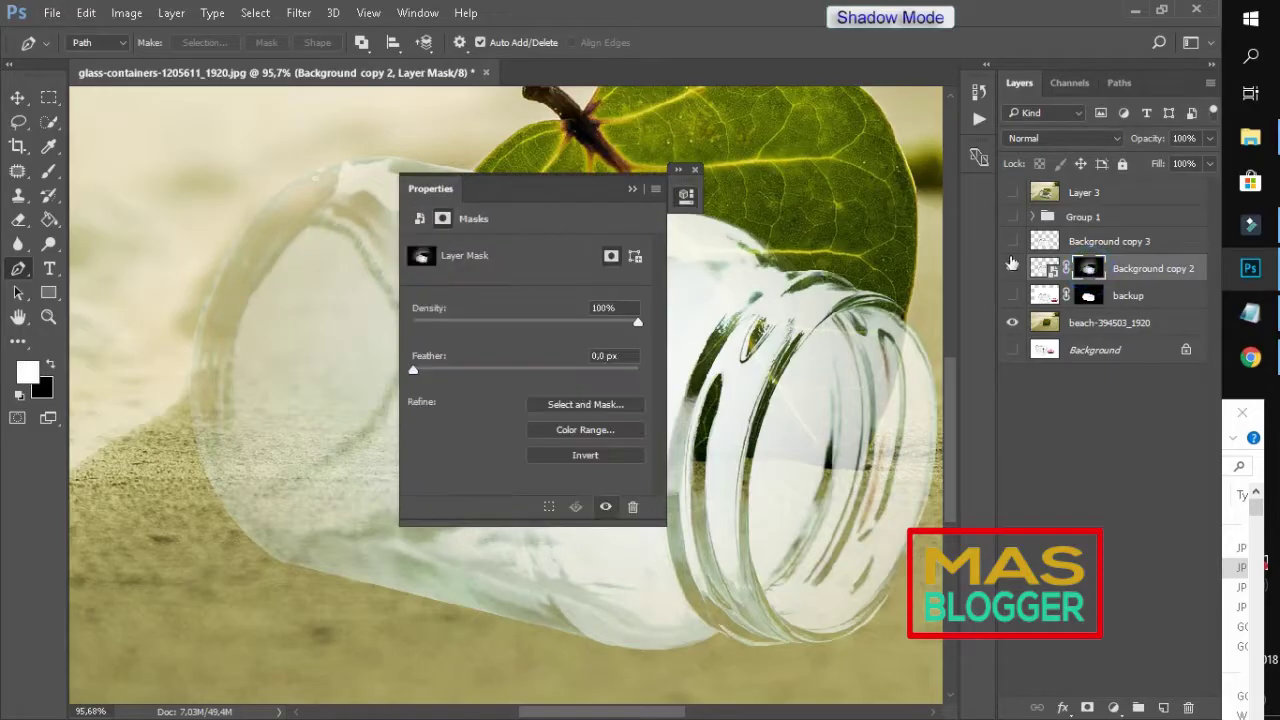
mouse_move(571, 190)
left_mouse_down()
mouse_move(970, 130)
mouse_move(472, 263)
mouse_move(288, 187)
left_mouse_up()
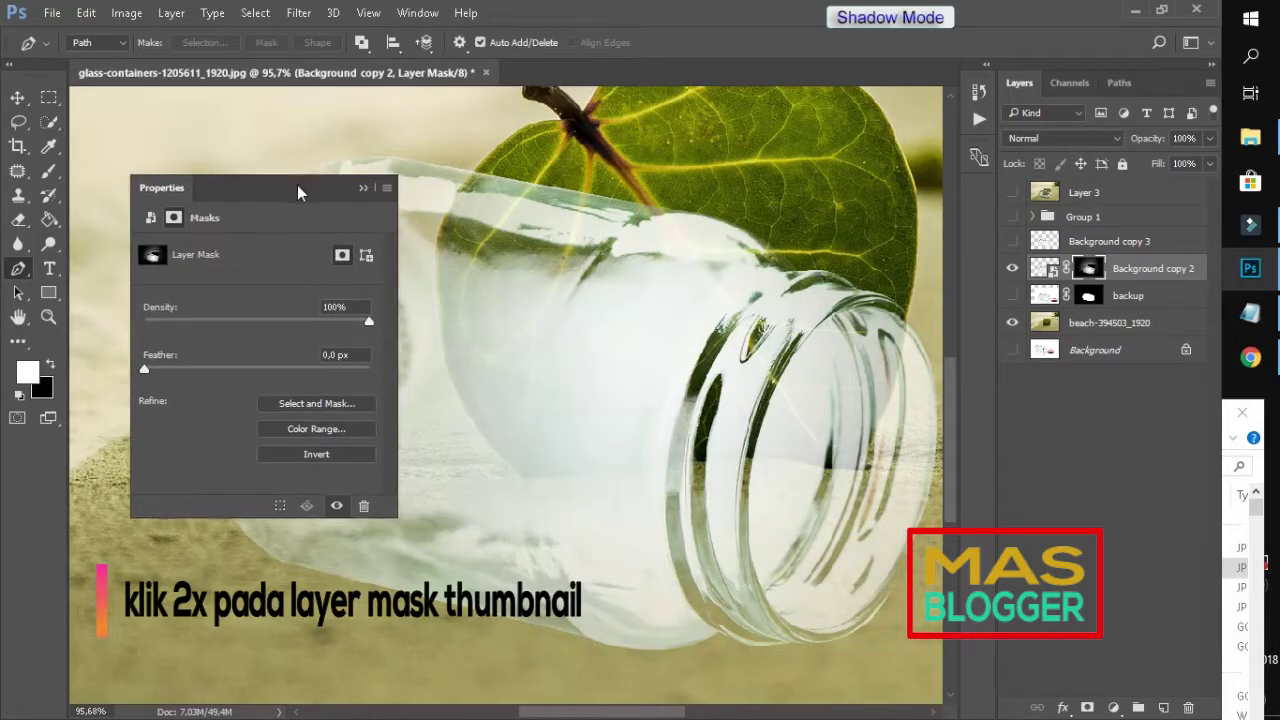
left_click_drag(309, 481, 308, 475)
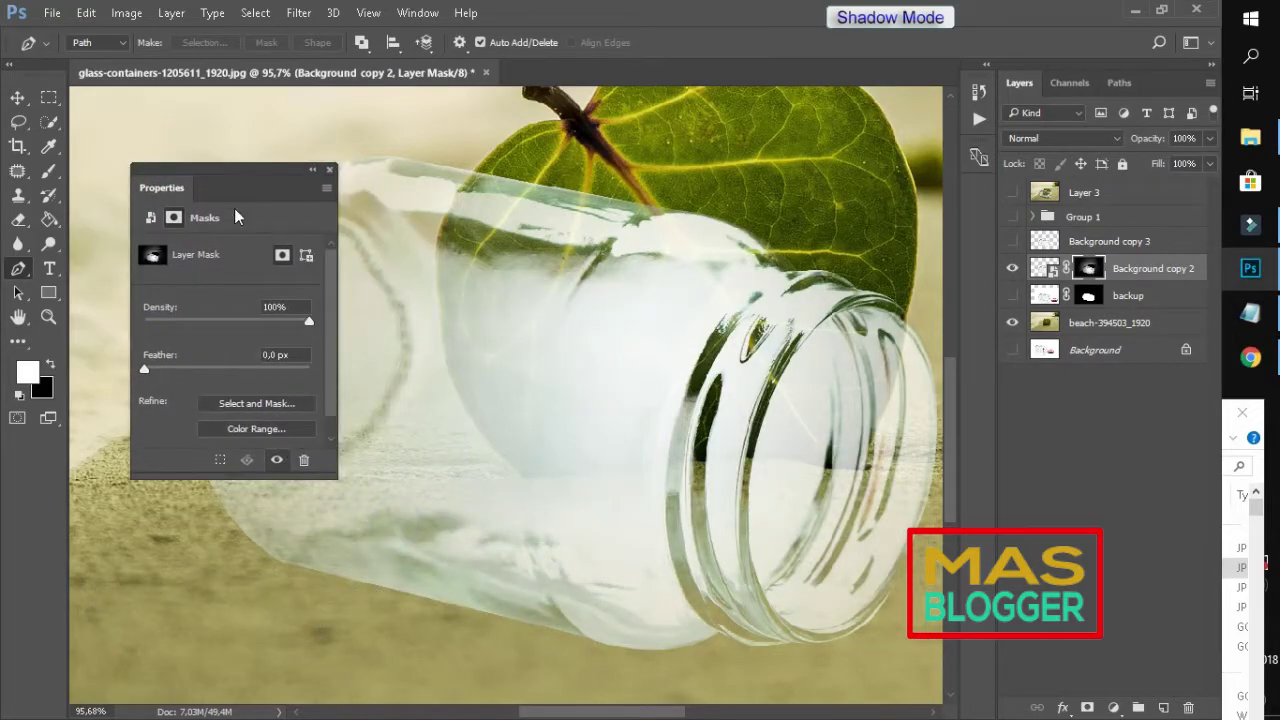
left_click_drag(239, 182, 158, 151)
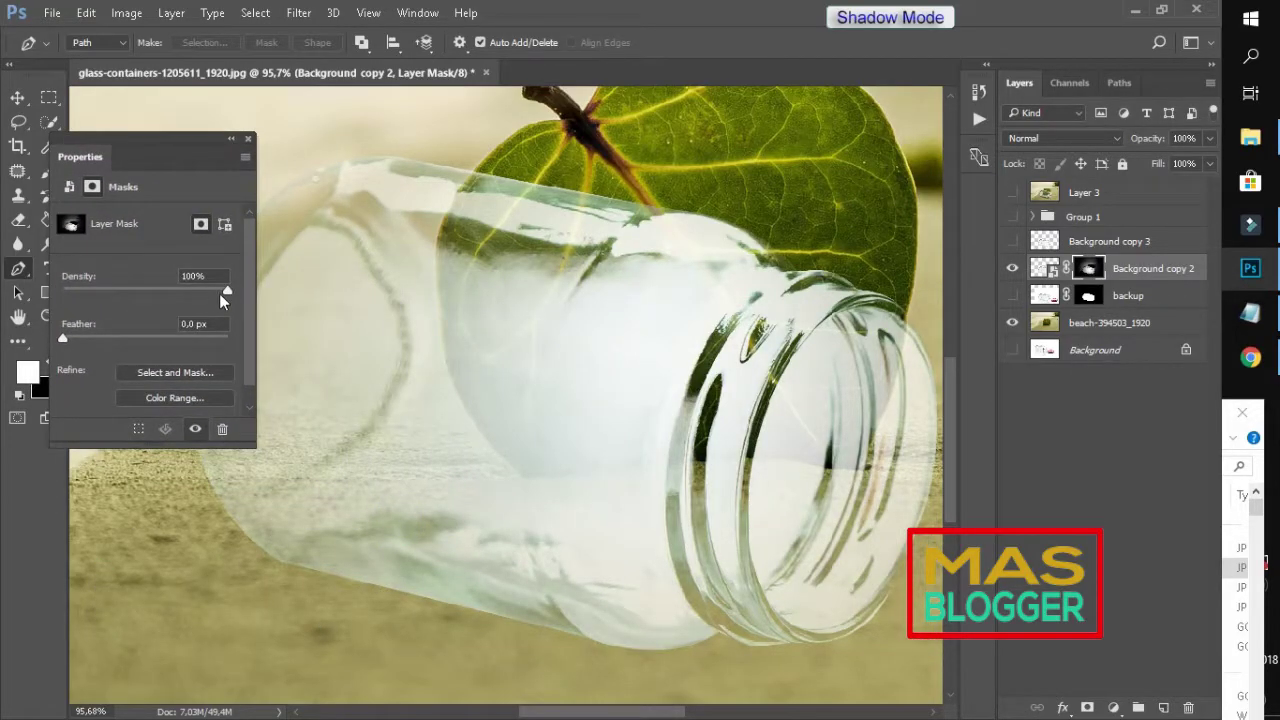
- Set the mask density to 87% and feather to about 0.2 px, then collapse Properties
left_click_drag(222, 293, 216, 295)
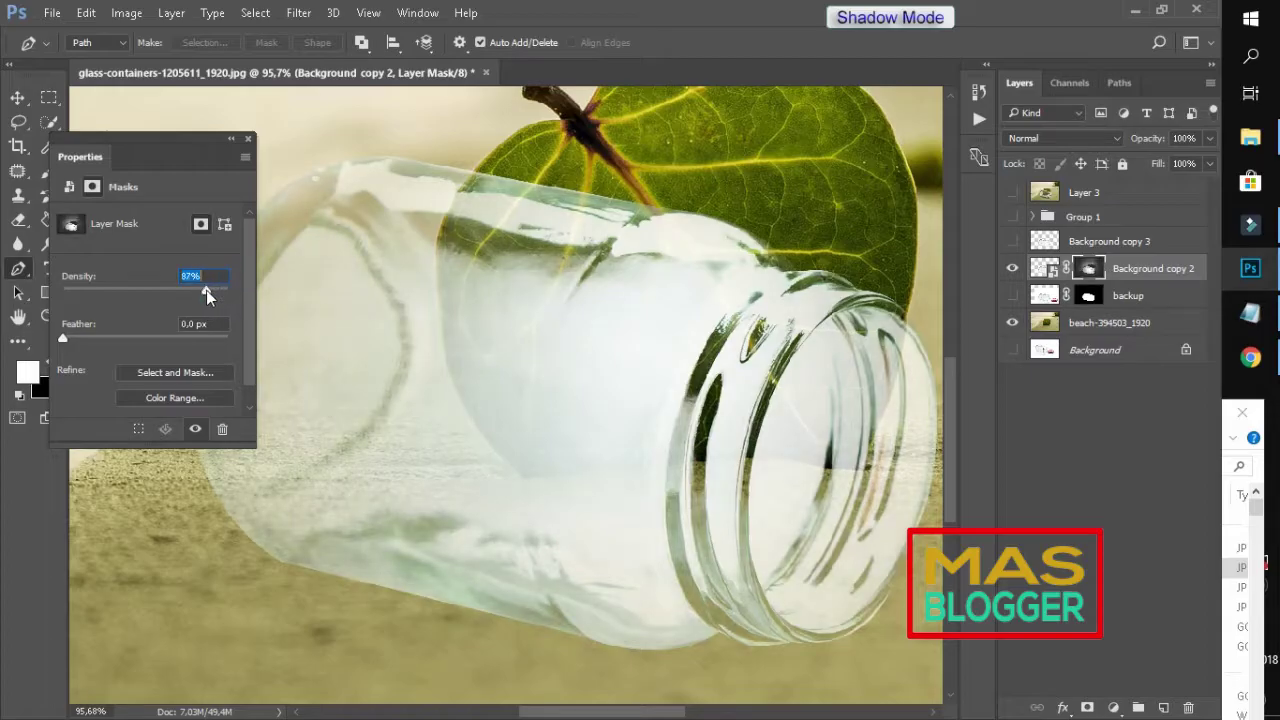
left_click(118, 357)
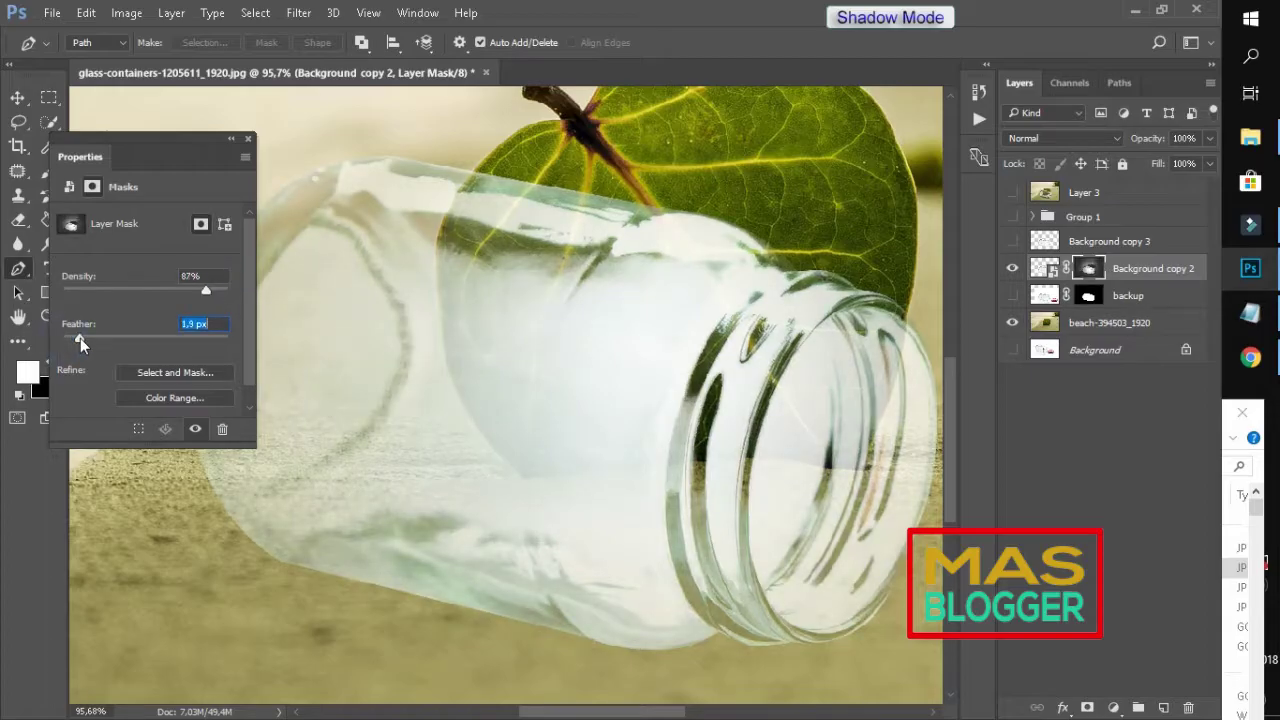
left_click_drag(80, 338, 65, 340)
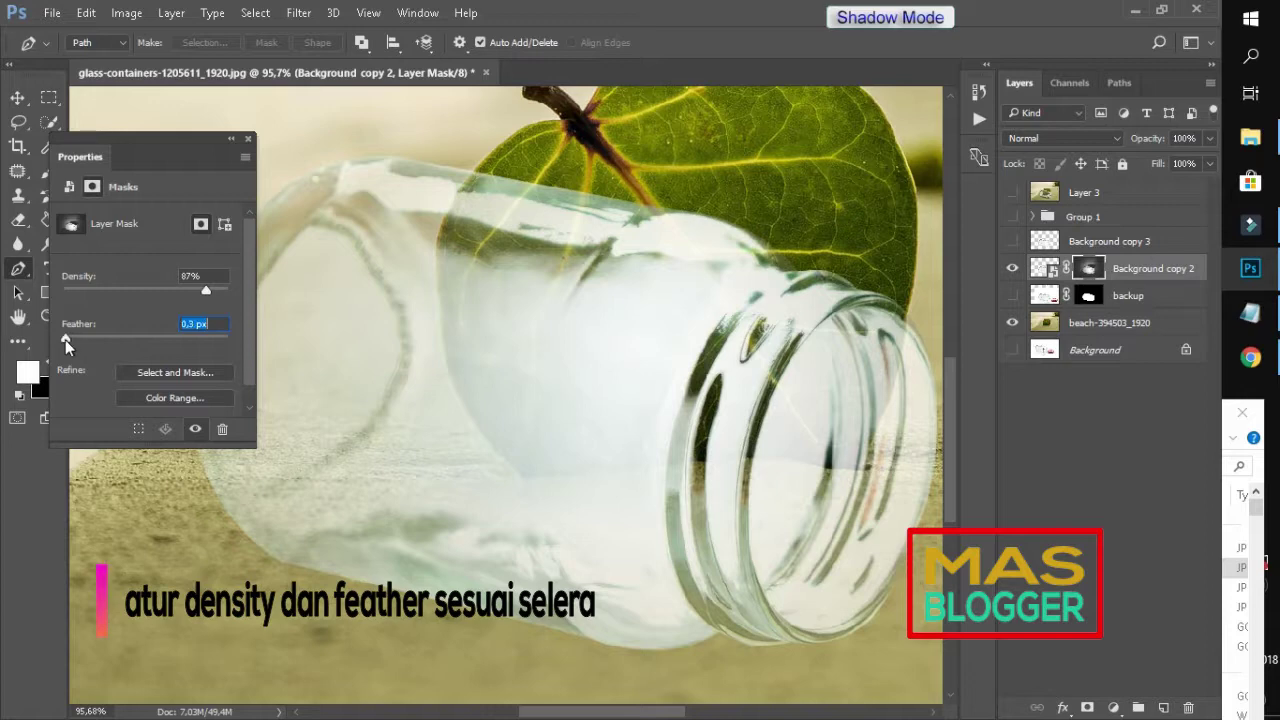
left_click(231, 139)
scroll(543, 394, "down", 2)
scroll(595, 545, "up", 1)
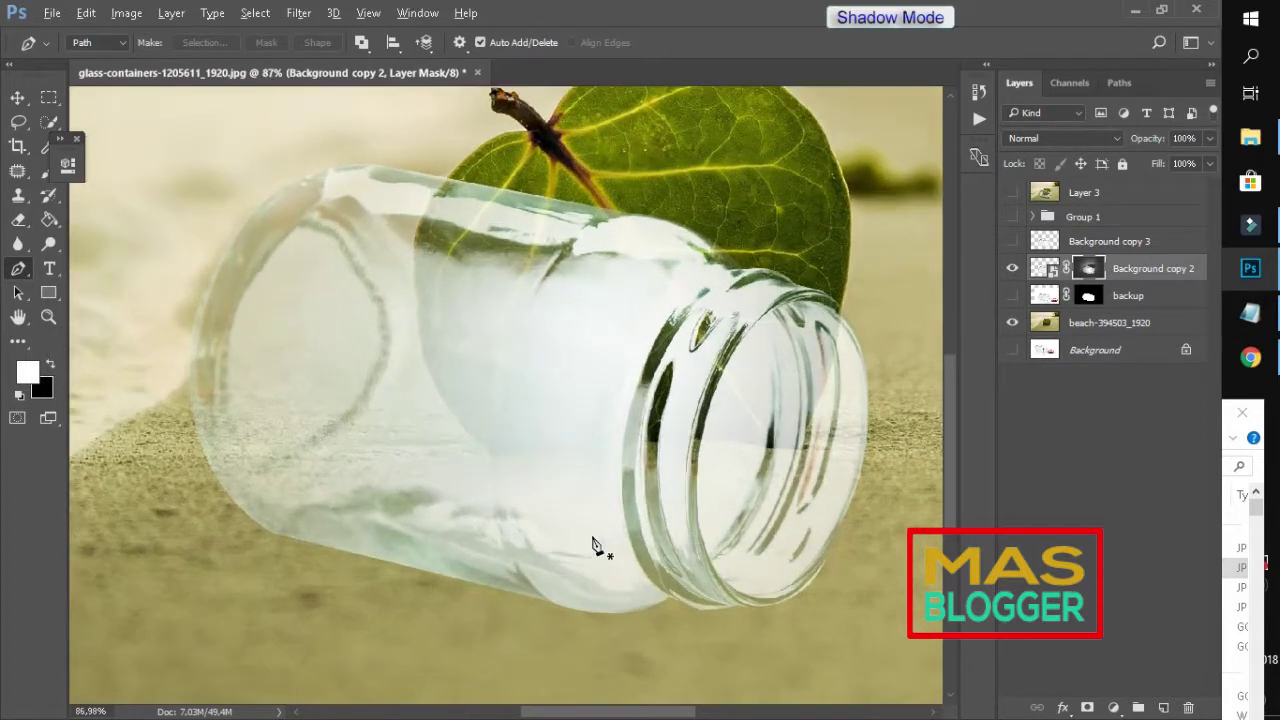
scroll(595, 545, "up", 1)
scroll(595, 545, "up", 1)
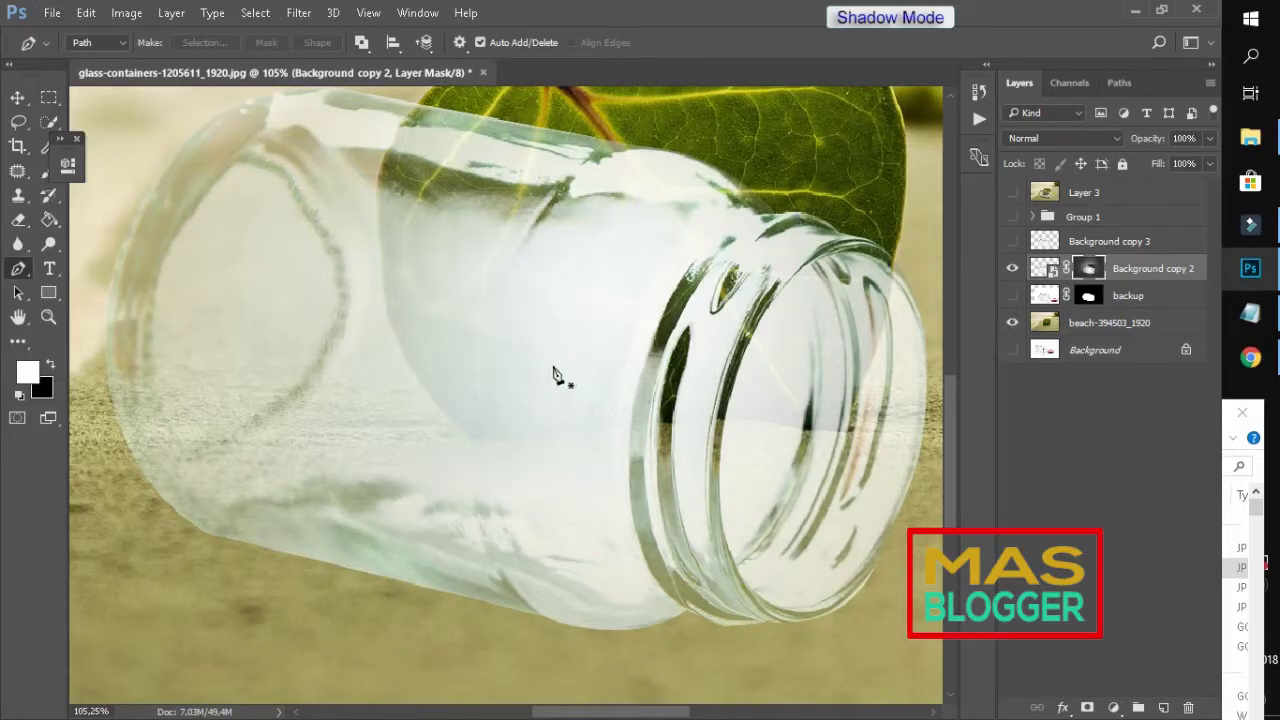
- Add a partial step 5 about the brush, 'klik brush, untuk mengatur tin', to the Notepad notes
scroll(552, 375, "down", 3)
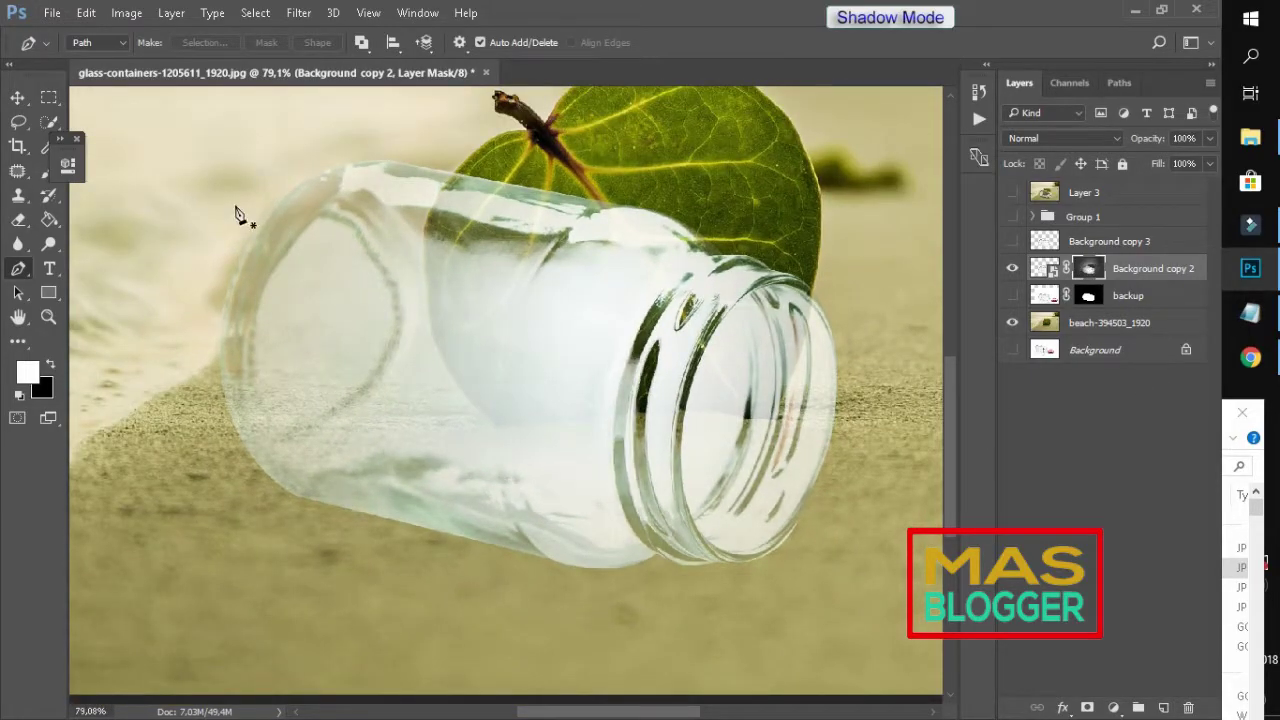
left_click(1250, 313)
type("5) klik brush, untuk mengatur tingkat opacitynya.")
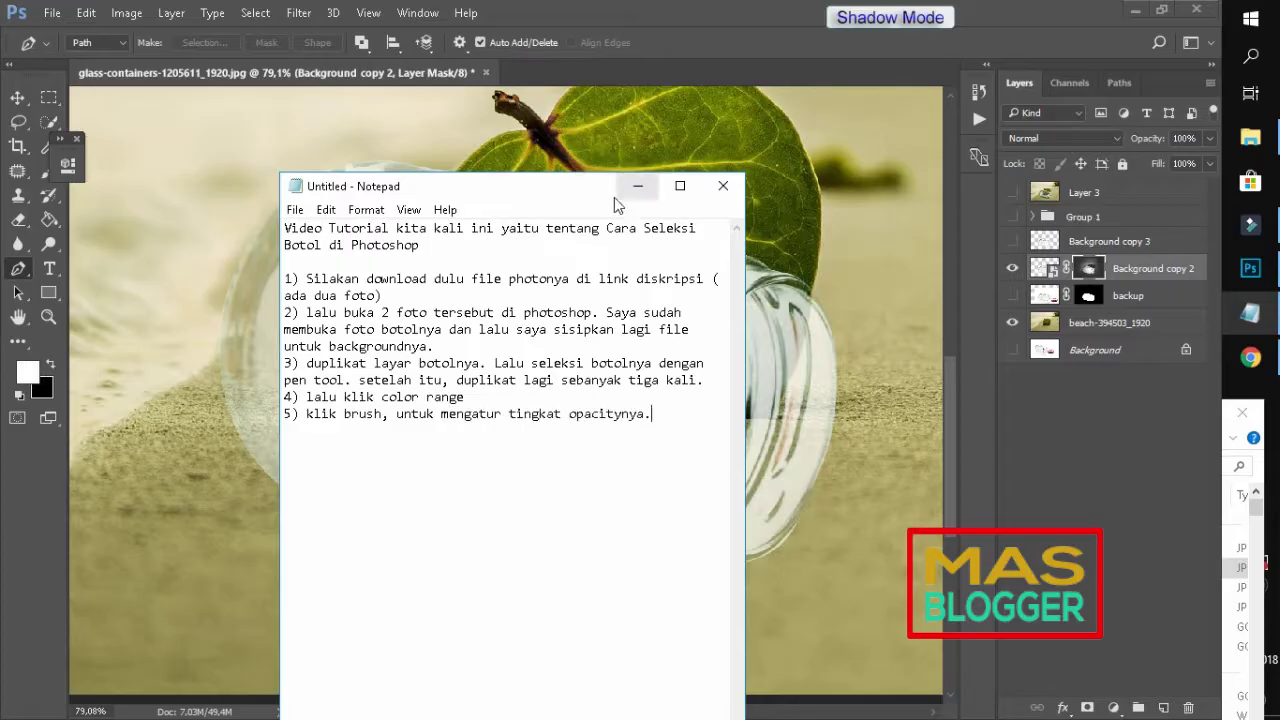
left_click(637, 186)
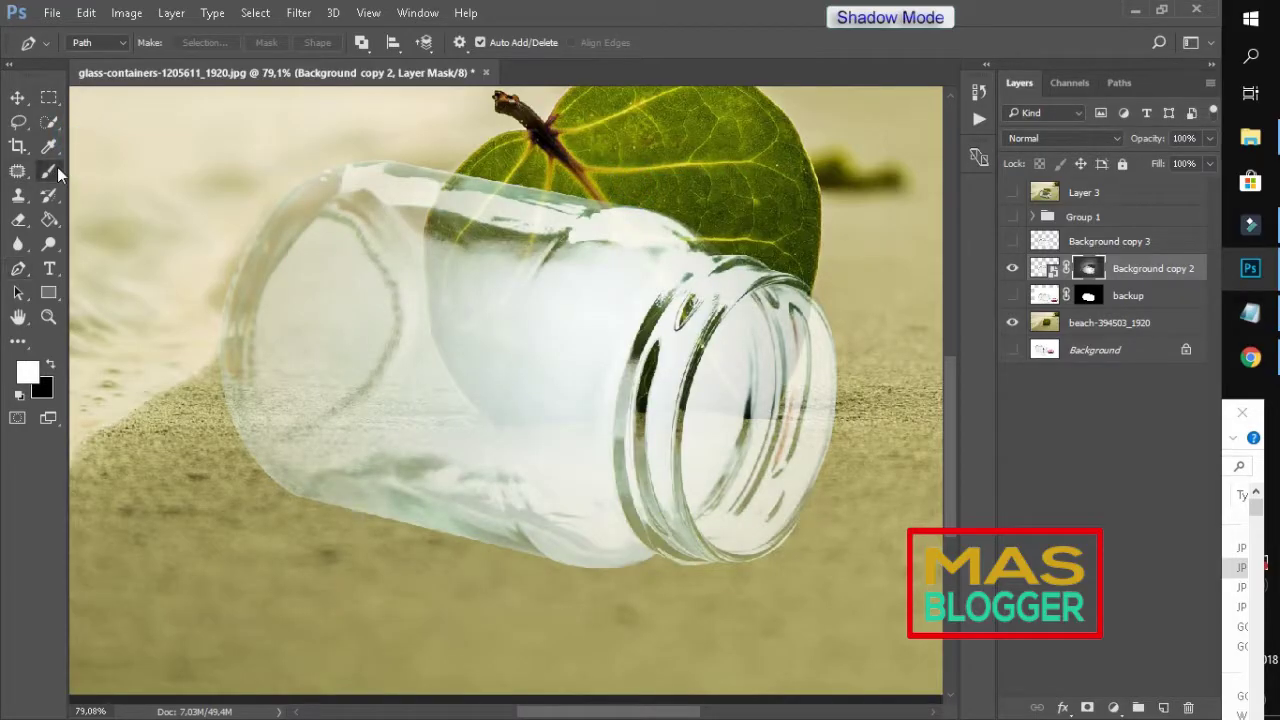
- Paint the jar's mask with the Brush Tool in black at size 70, then show Background copy 3
right_click(57, 167)
left_click(107, 170)
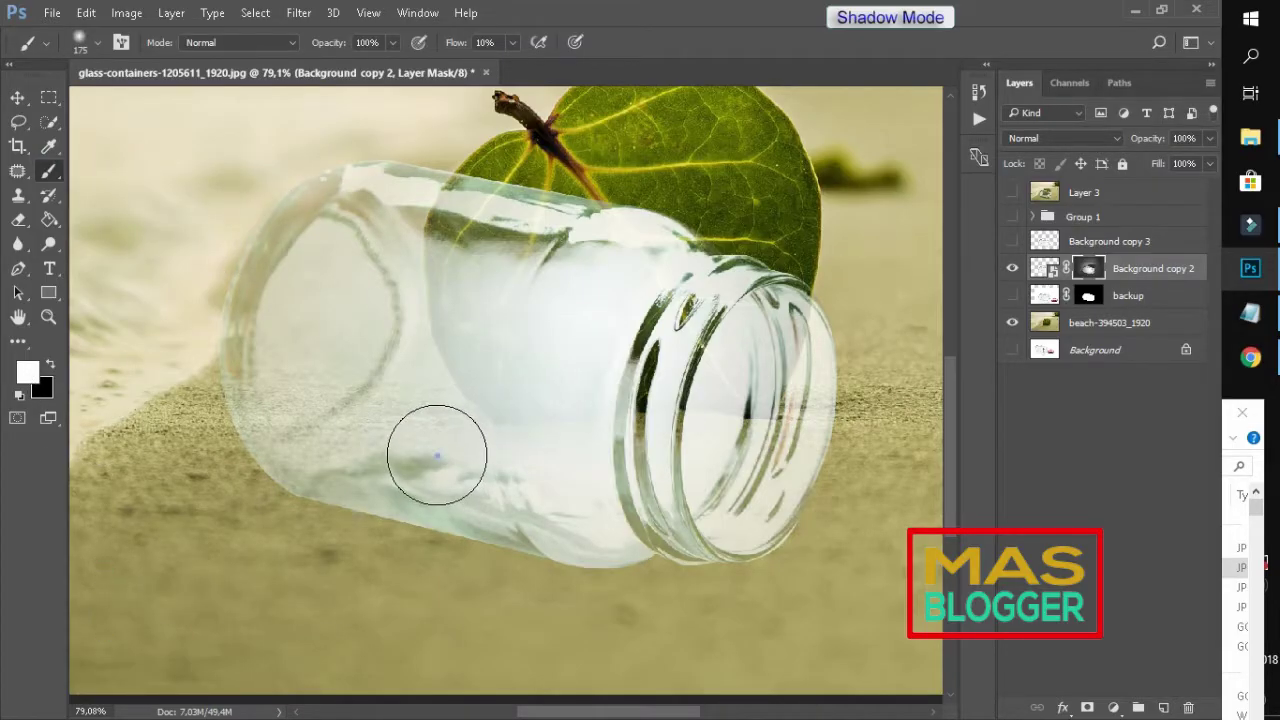
mouse_move(434, 446)
left_mouse_down()
mouse_move(500, 451)
mouse_move(449, 417)
mouse_move(459, 405)
mouse_move(543, 429)
mouse_move(543, 371)
mouse_move(566, 320)
mouse_move(611, 286)
mouse_move(537, 319)
mouse_move(517, 417)
mouse_move(546, 471)
mouse_move(423, 411)
mouse_move(405, 376)
mouse_move(449, 277)
mouse_move(491, 257)
mouse_move(609, 277)
mouse_move(608, 326)
mouse_move(737, 366)
mouse_move(706, 454)
mouse_move(726, 343)
mouse_move(756, 351)
mouse_move(557, 391)
mouse_move(463, 451)
mouse_move(380, 466)
mouse_move(597, 348)
mouse_move(700, 449)
mouse_move(766, 380)
mouse_move(791, 460)
mouse_move(505, 318)
mouse_move(608, 449)
mouse_move(555, 387)
mouse_move(532, 405)
left_mouse_up()
key("x")
key("bracketleft")
key("bracketleft")
key("bracketleft")
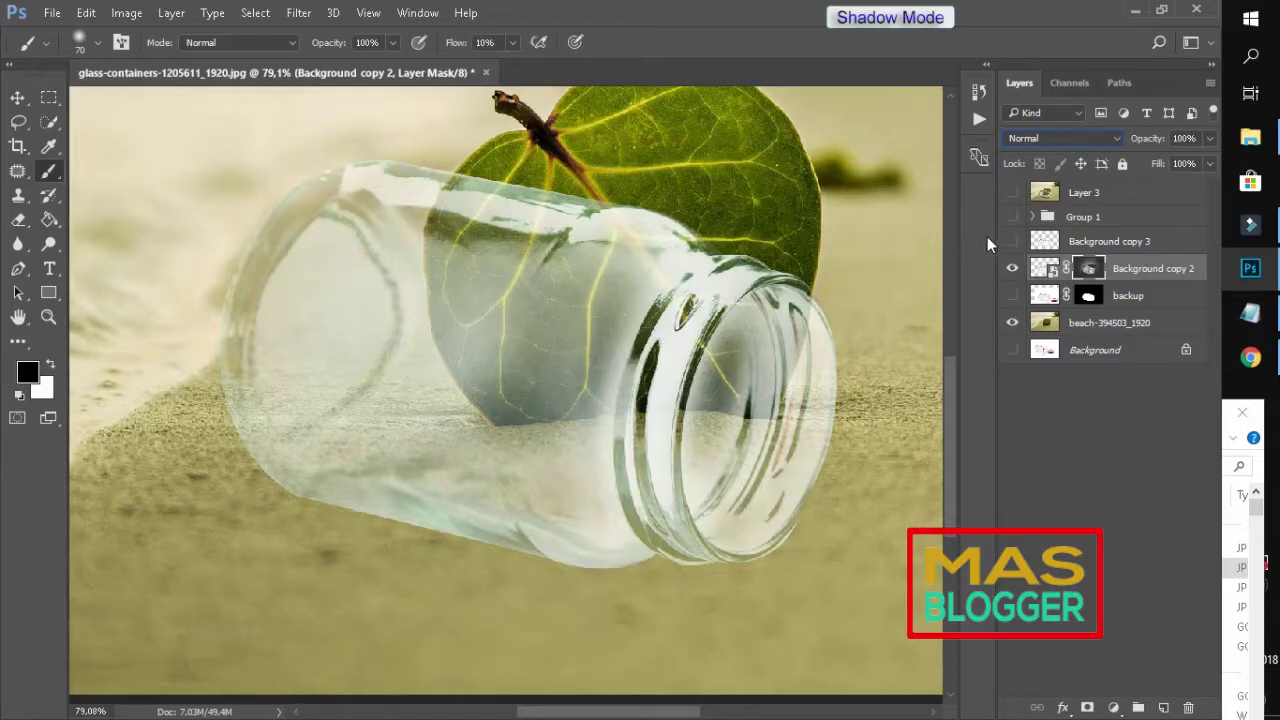
left_click(1012, 241)
- With Background copy 3 selected, add note step 6: set the top layer's blending to Color Burn
left_click(1095, 241)
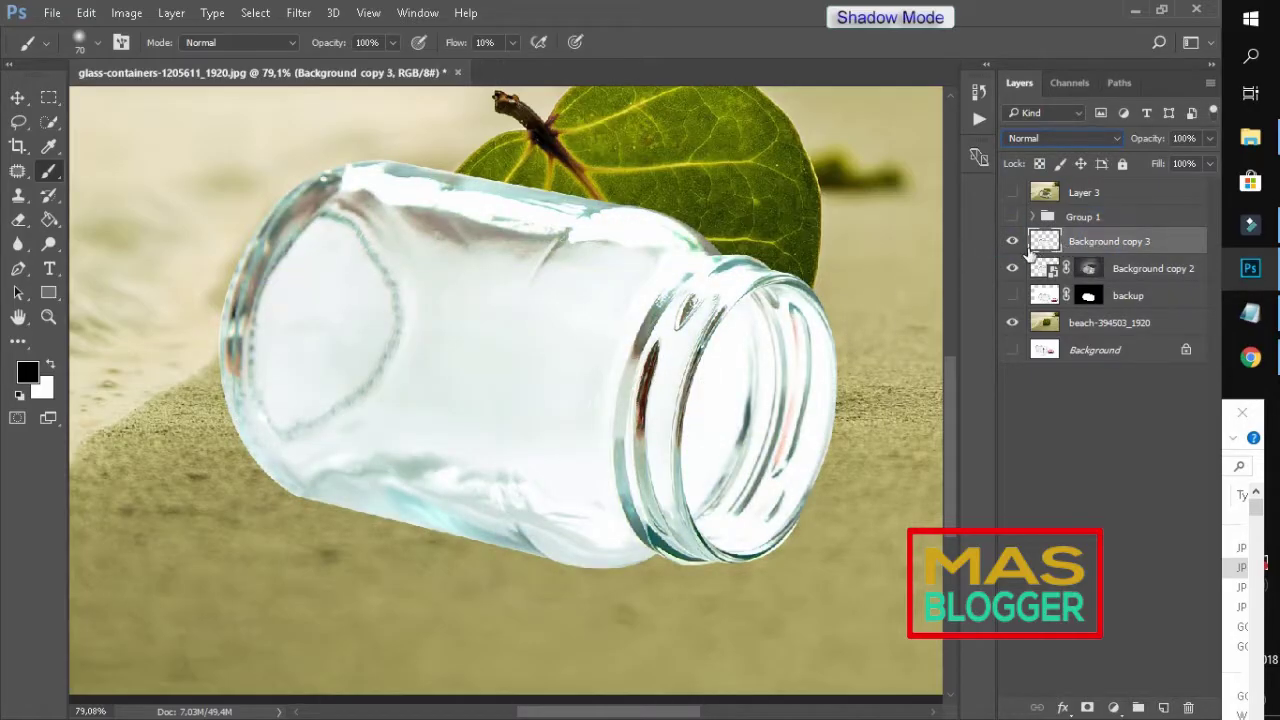
left_click(1250, 312)
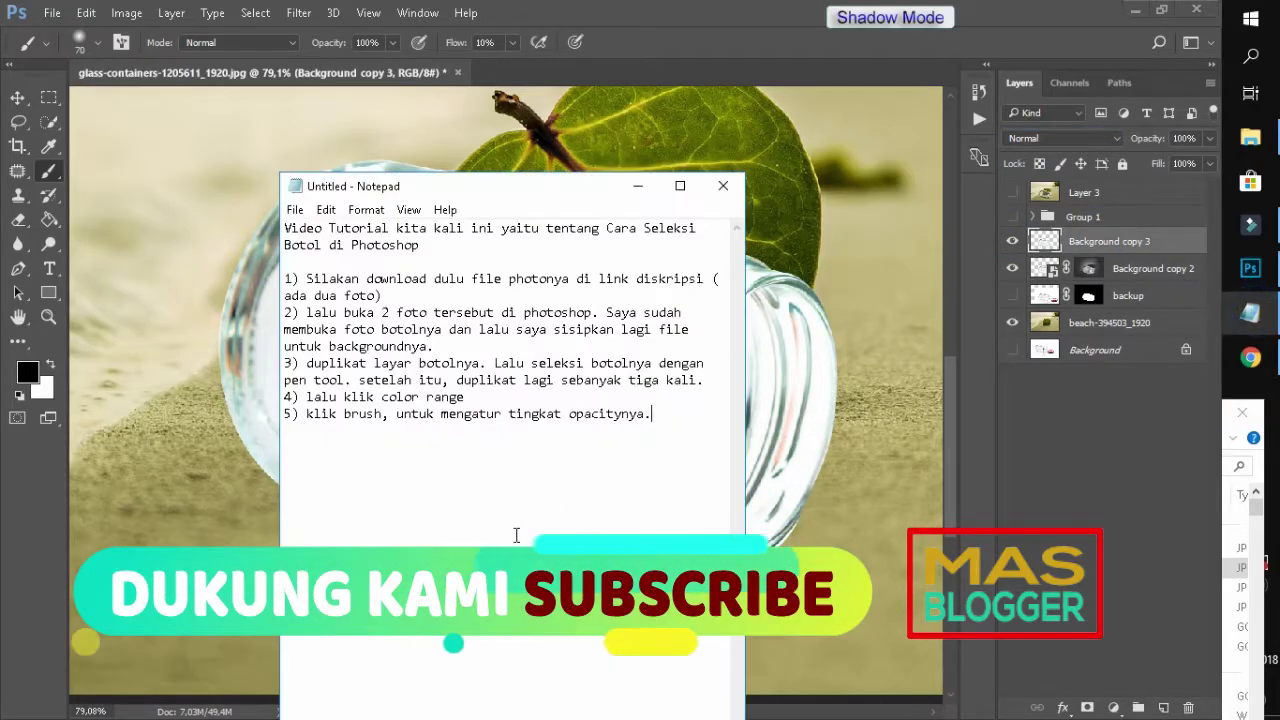
key("Return")
type("6)")
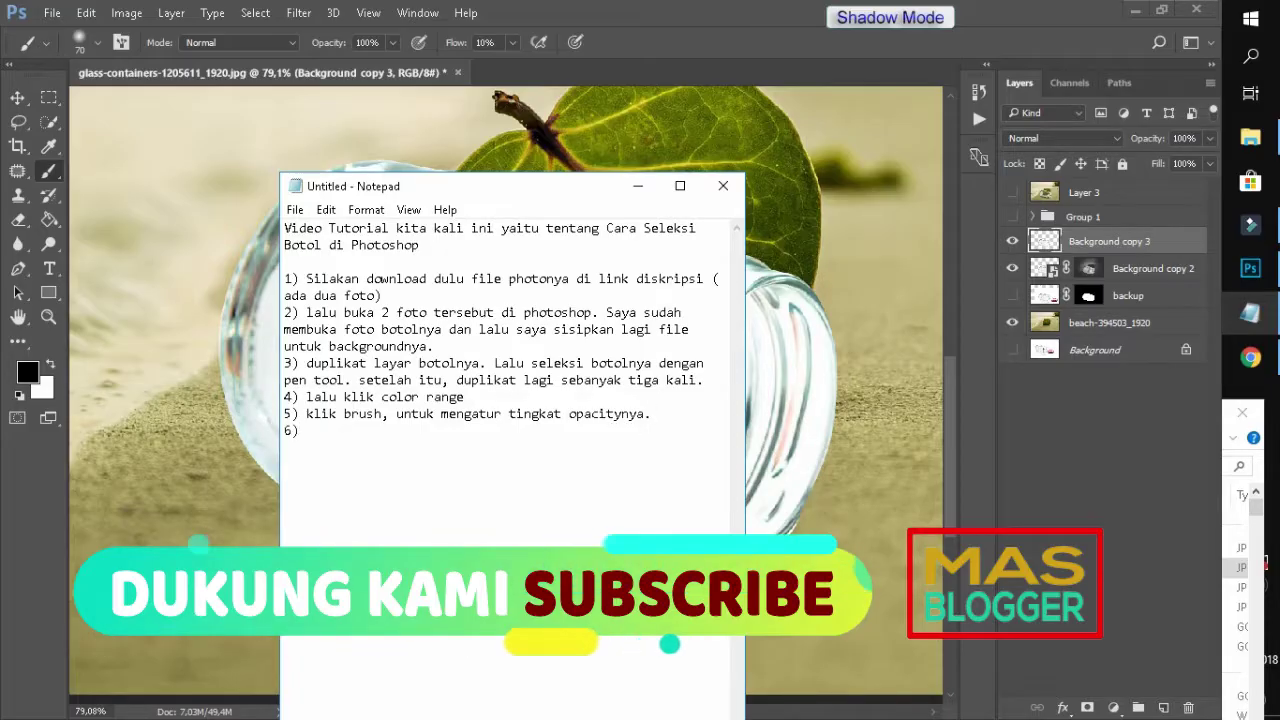
type(" lalu pada layer diatas ga")
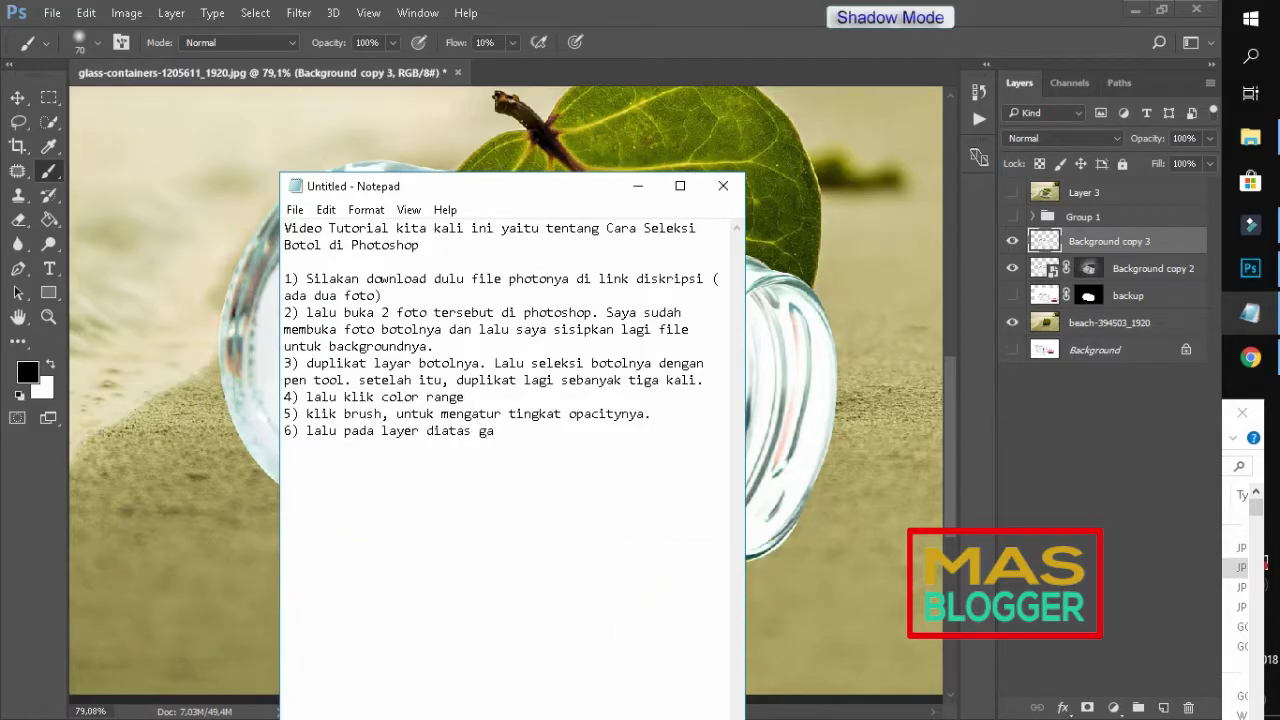
type("nti blending ke colorburn")
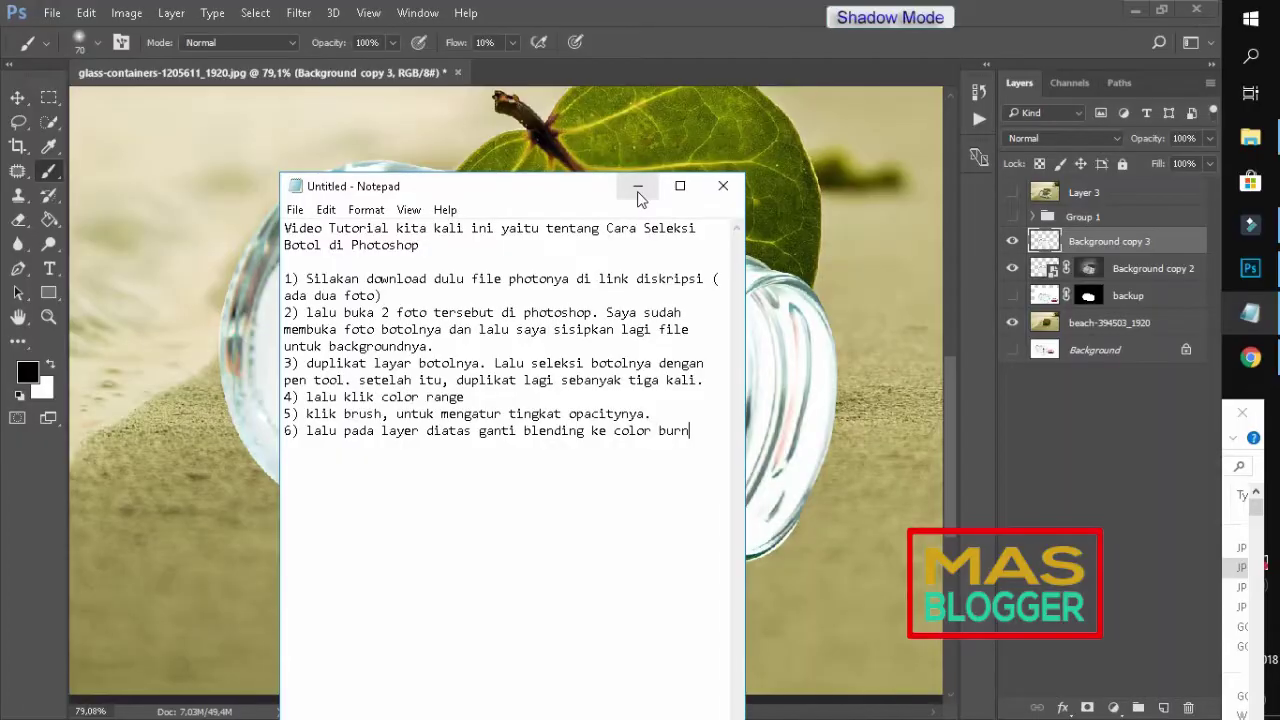
left_click(637, 185)
left_click(1119, 138)
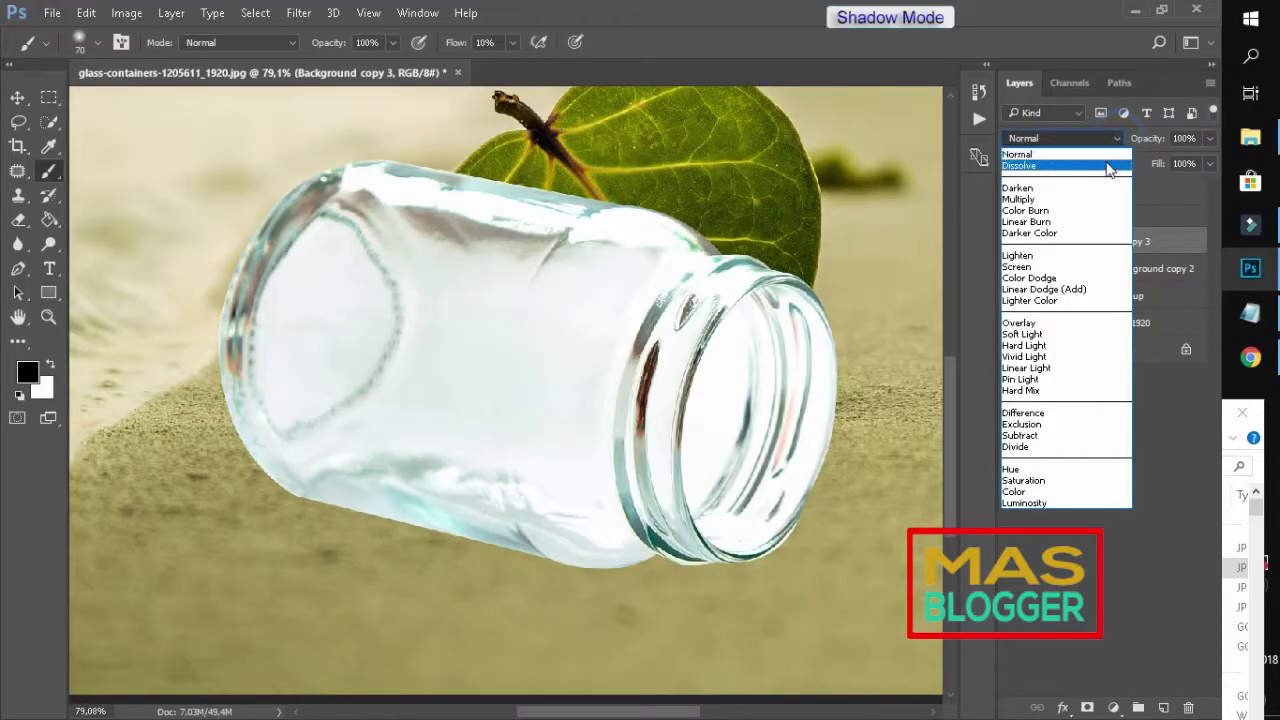
- Try Color Burn on Background copy 3, then settle on Multiply blending
left_click(1057, 211)
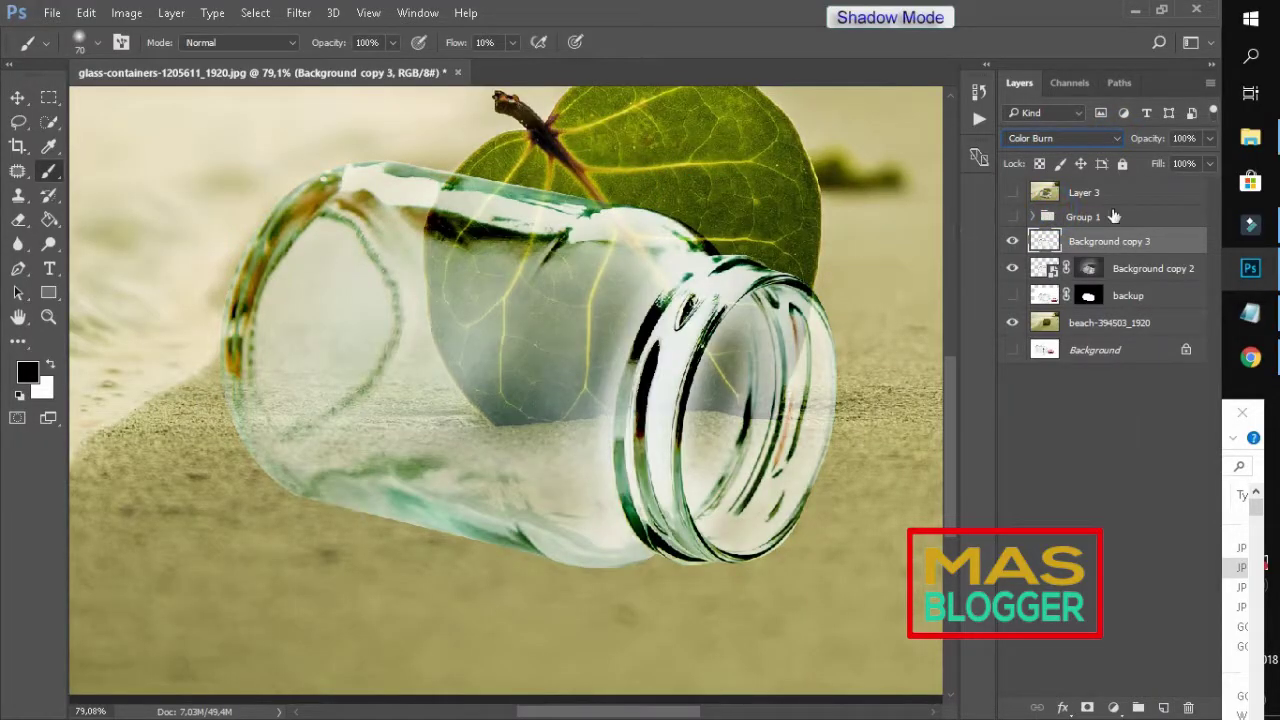
left_click(1115, 138)
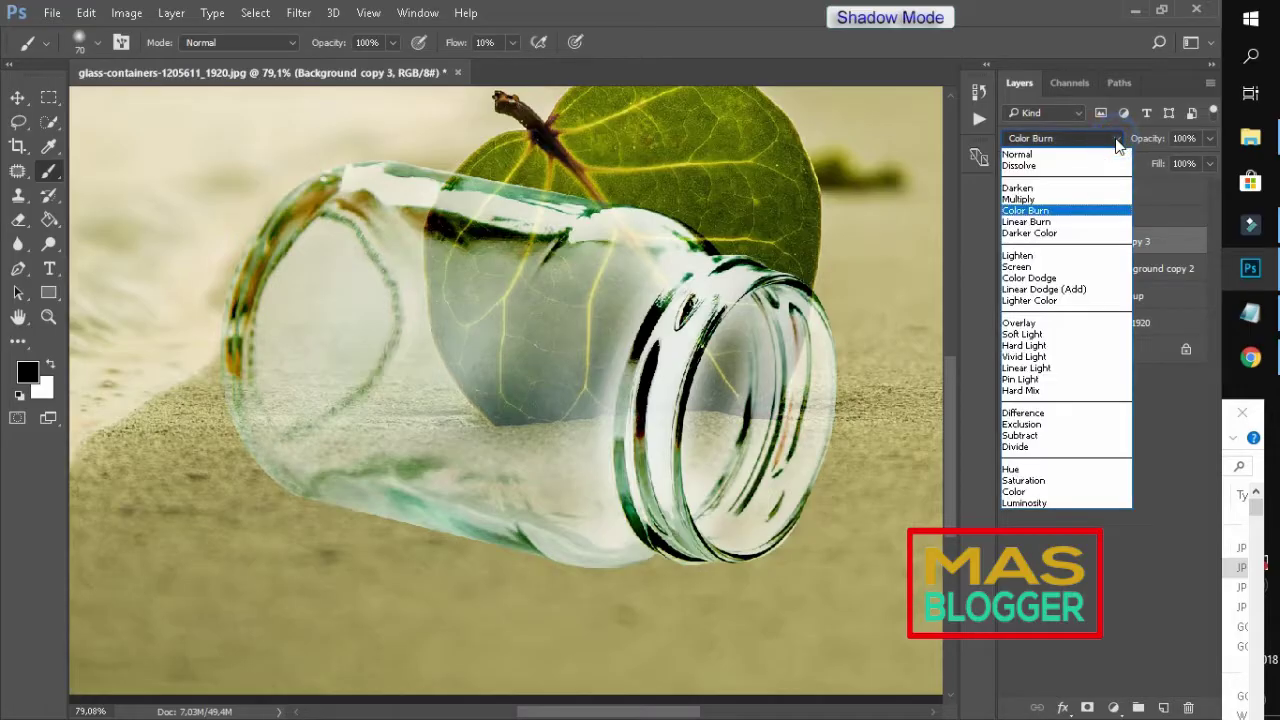
left_click(1040, 199)
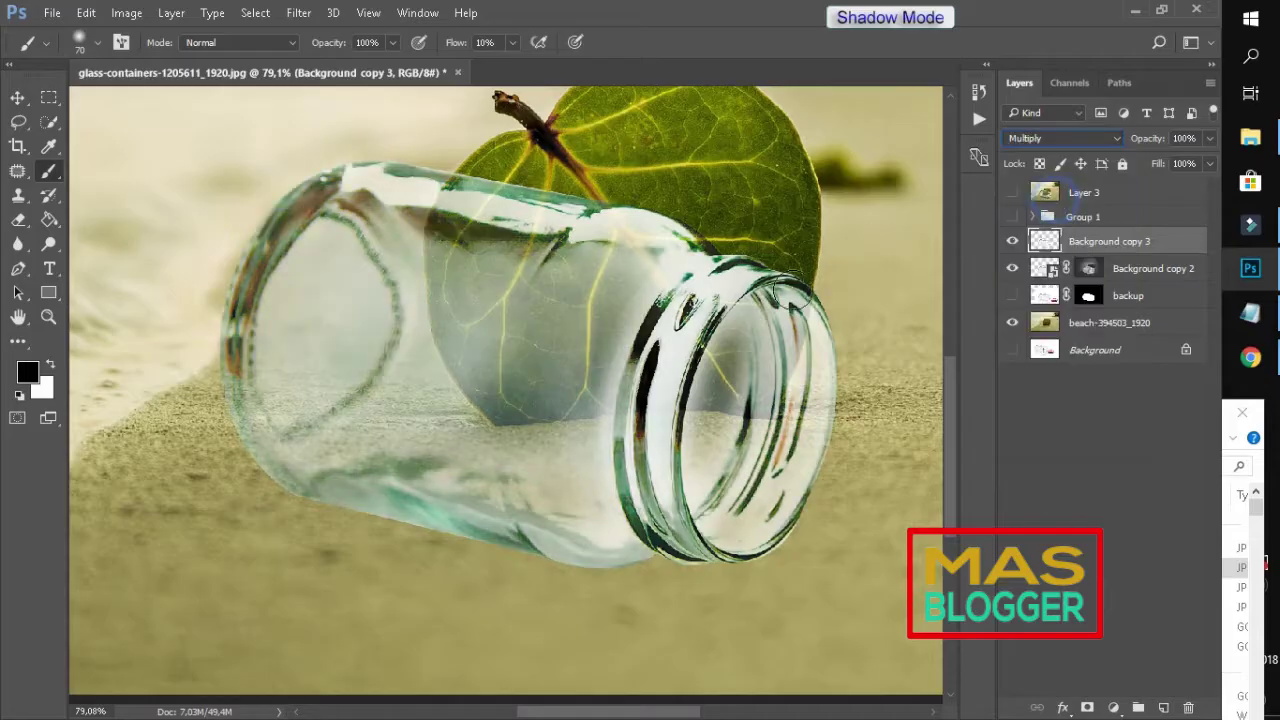
- Append 'atau multiply' to step 6 and add step 7 about a shadow under the jar
left_click(1250, 318)
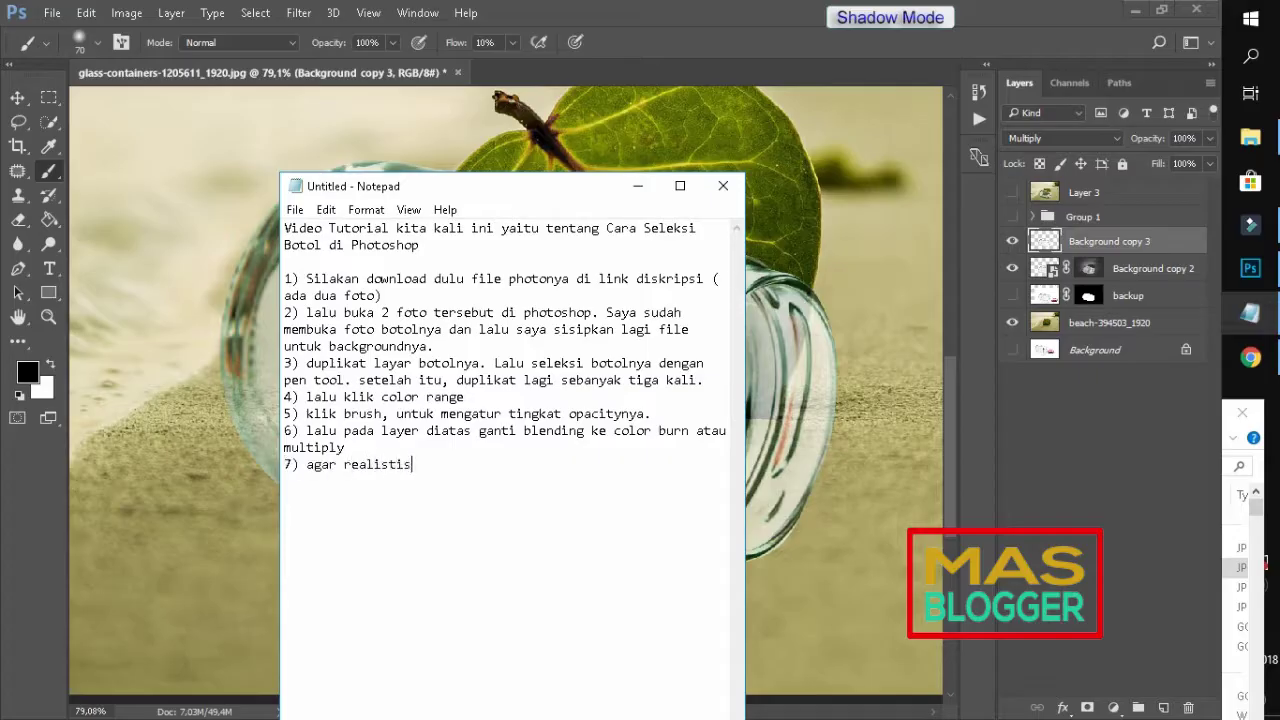
left_click(637, 186)
- Add a new empty Layer 4 above Background copy 2 for the shadow
scroll(413, 537, "up", 1)
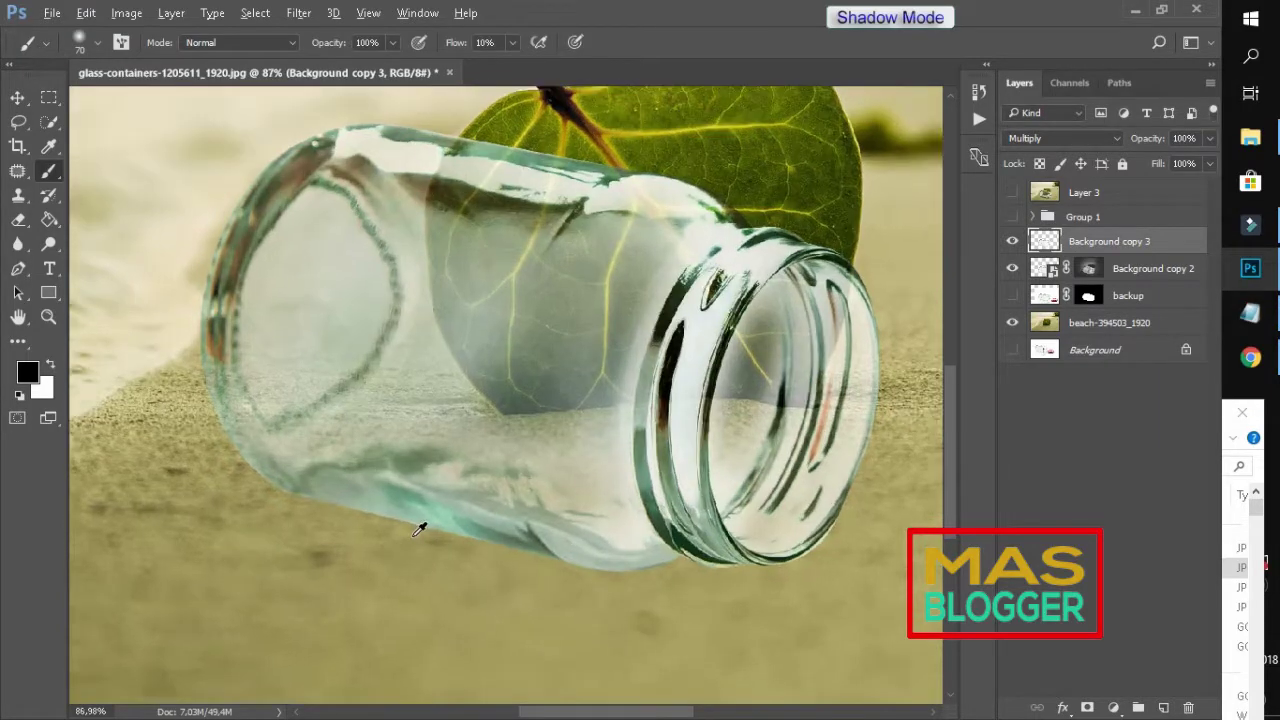
scroll(420, 526, "up", 1)
scroll(420, 528, "up", 1)
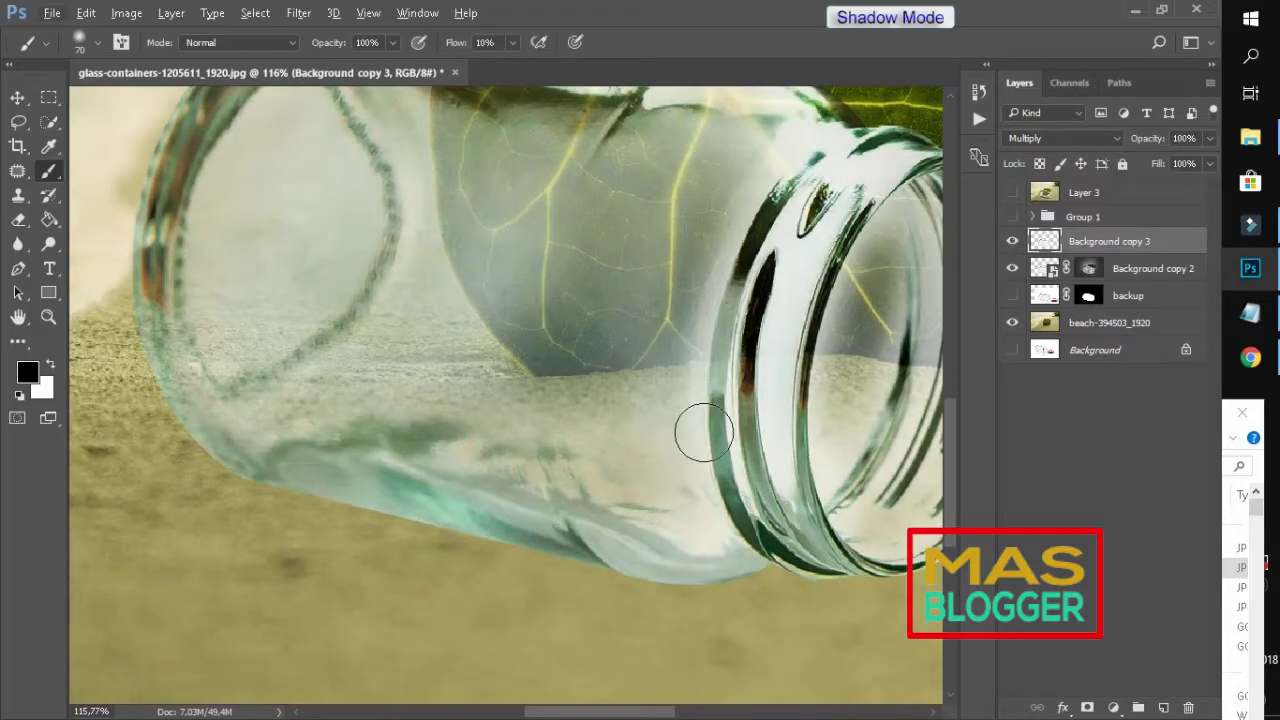
scroll(614, 366, "down", 2)
scroll(606, 363, "down", 1)
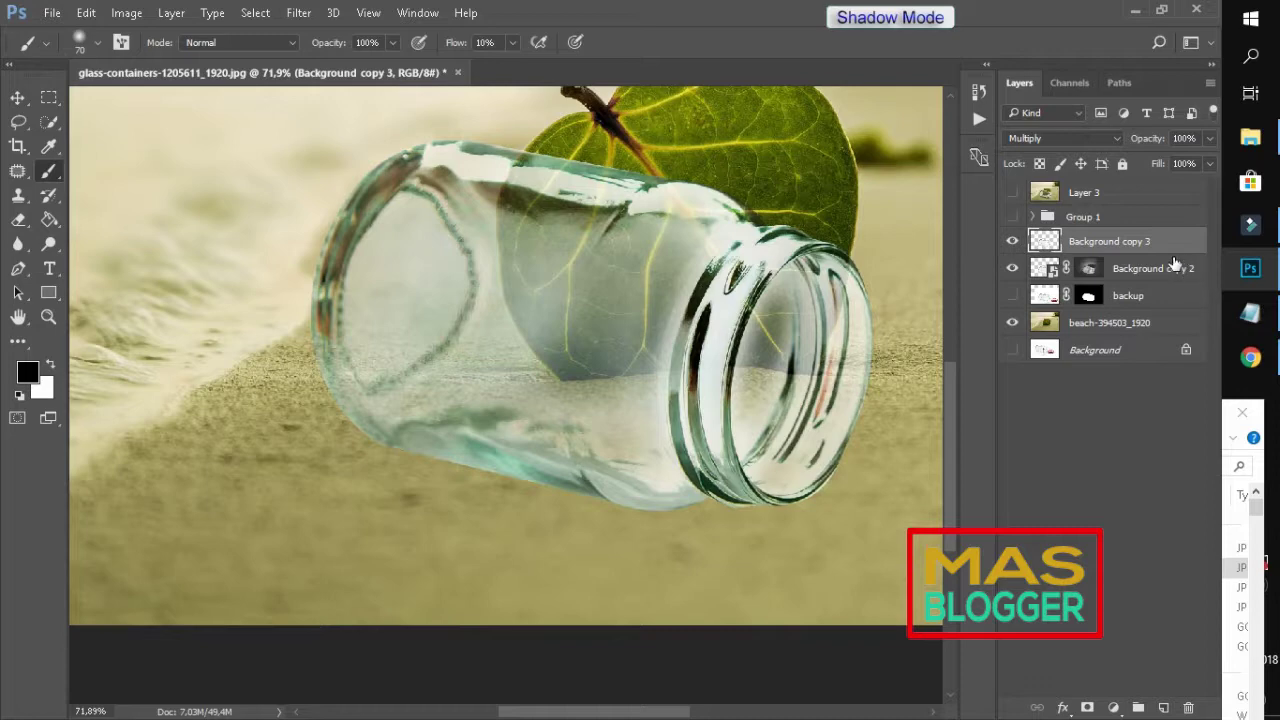
left_click(1160, 266)
left_click(1163, 707)
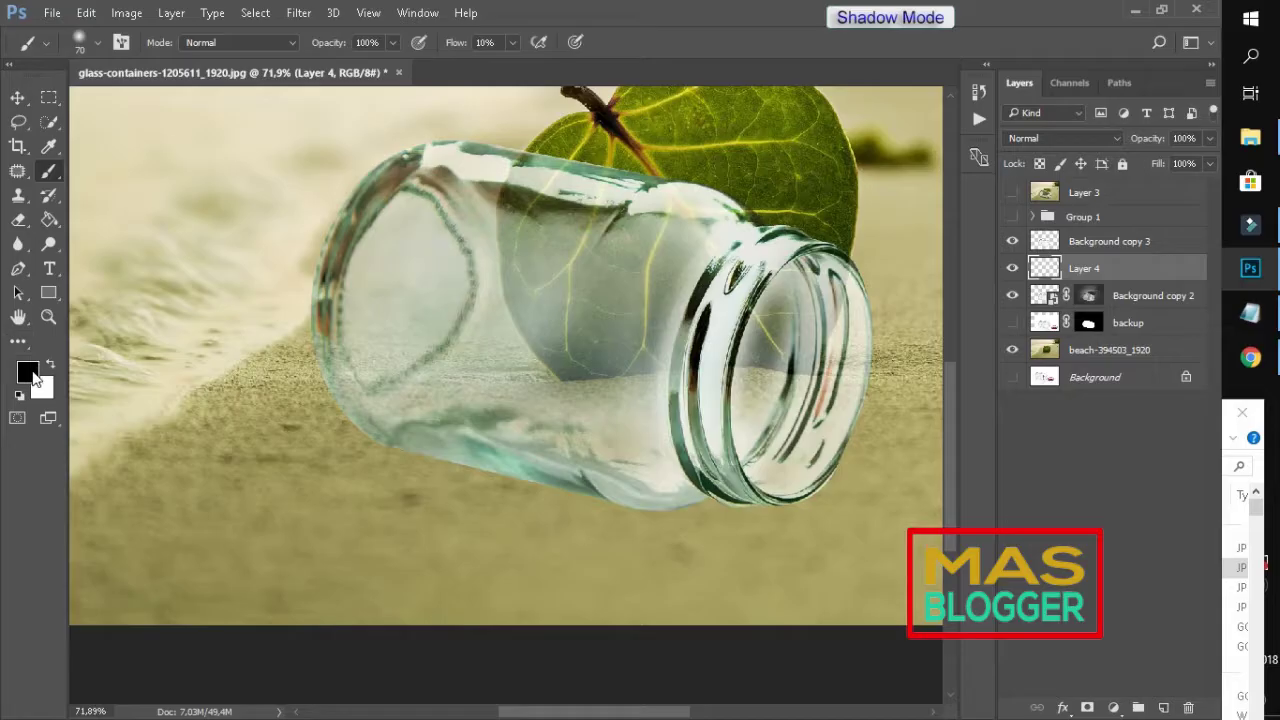
- Set up a black Brush with 5% flow and a soft round tip
left_click(31, 372)
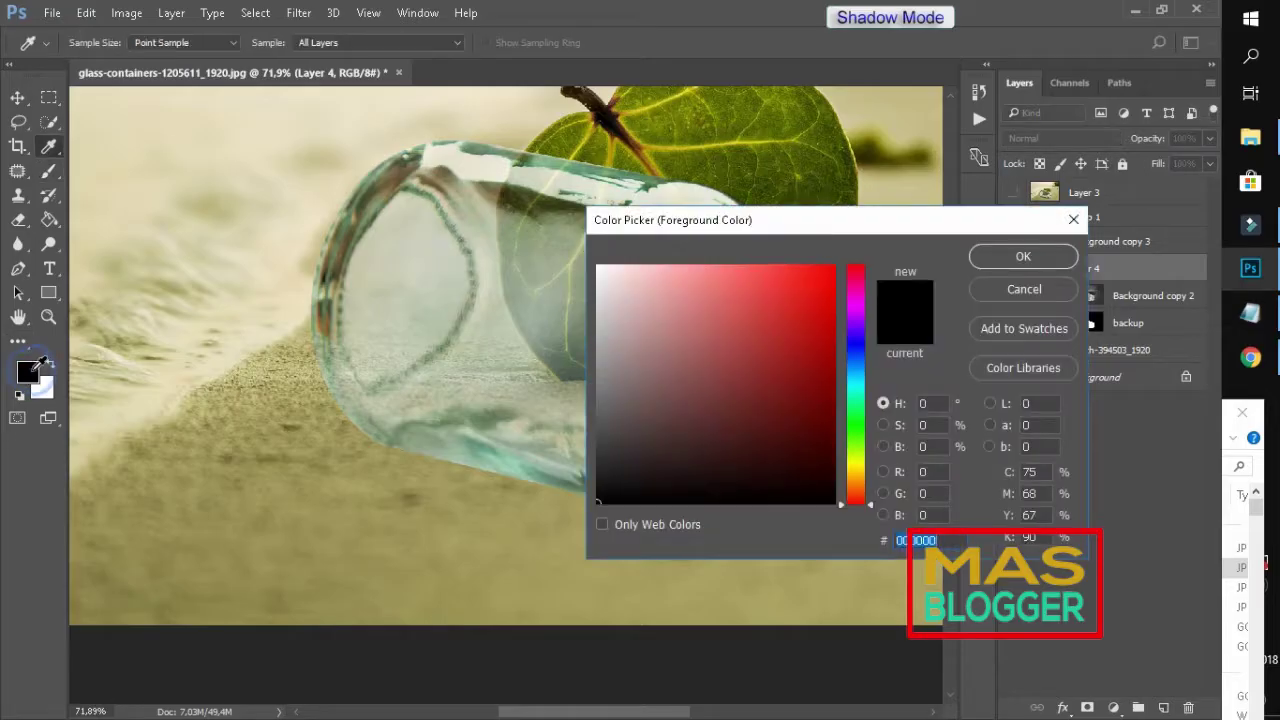
left_click(1025, 257)
key("b")
left_click(512, 43)
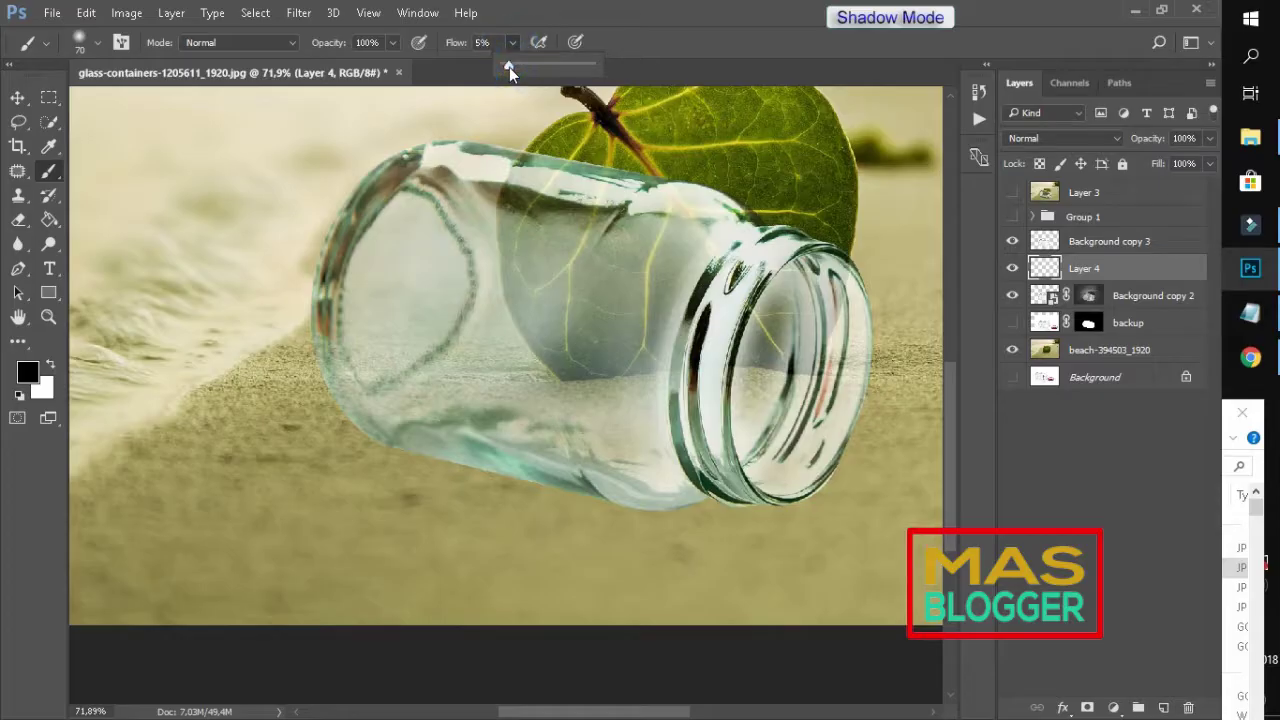
left_click(680, 24)
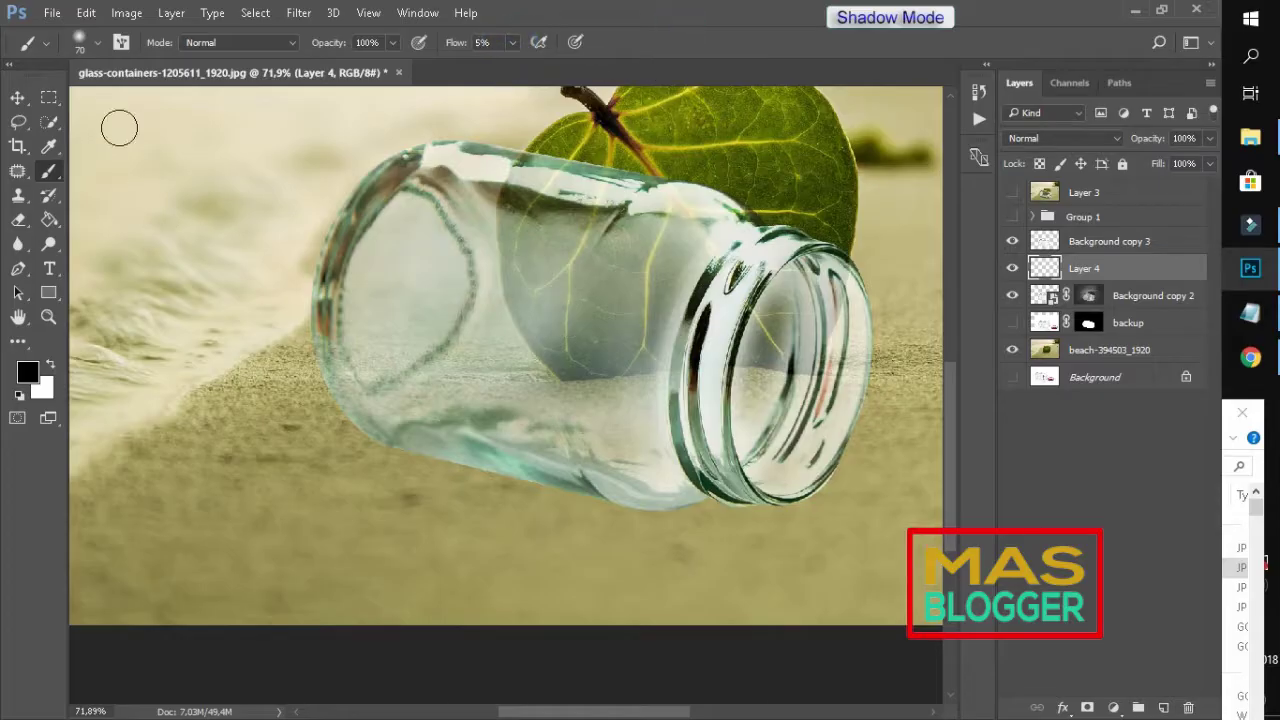
left_click(98, 45)
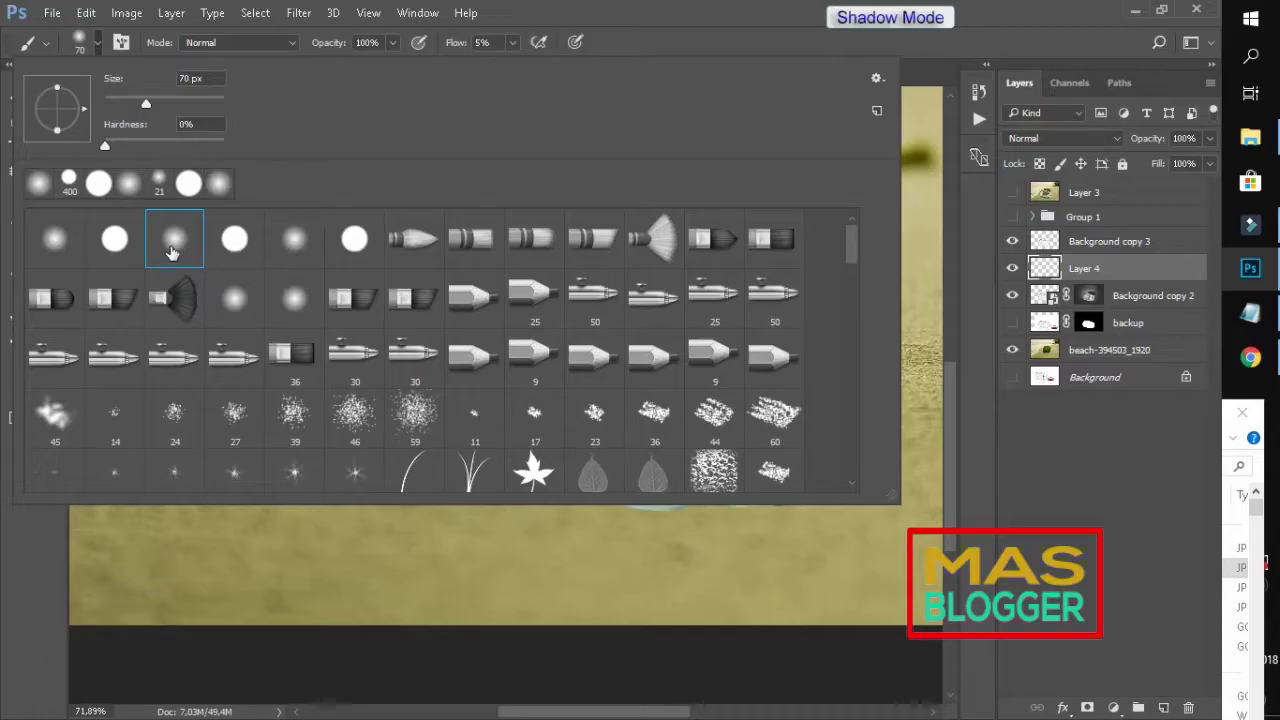
left_click(172, 252)
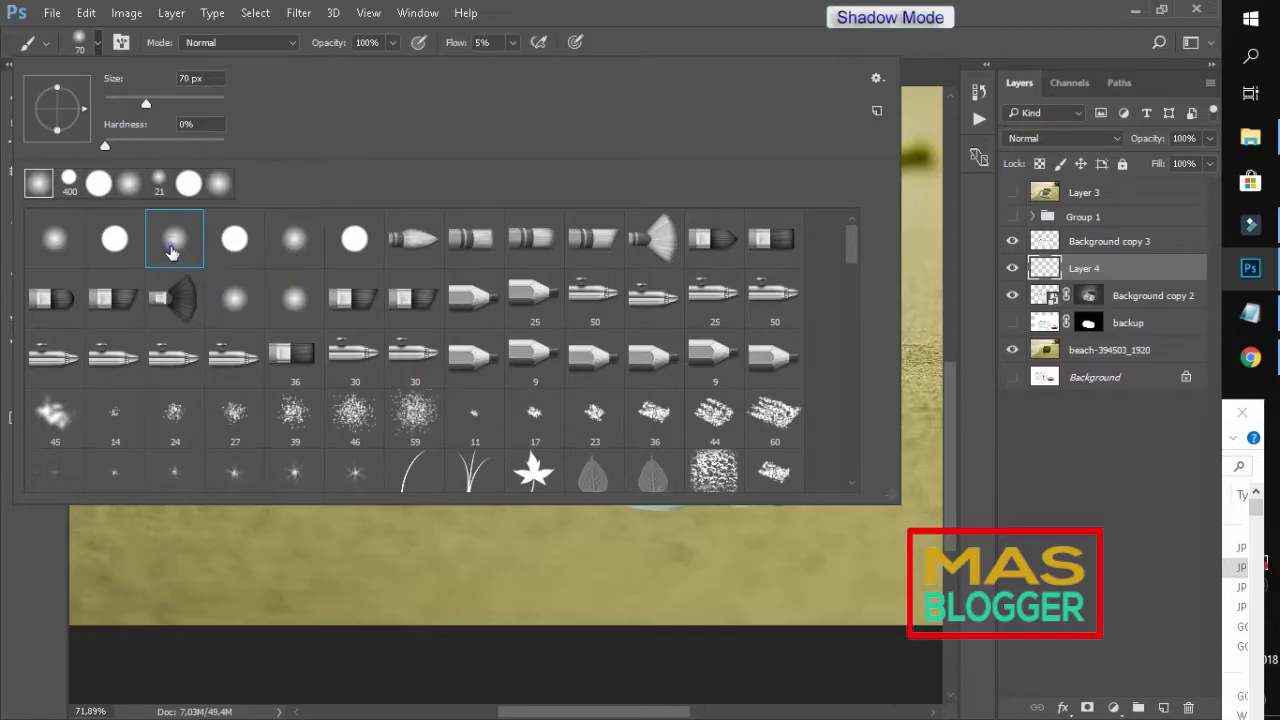
left_click(722, 30)
- Paint a soft dark shadow on the sand under the jar's bottom edge
mouse_move(670, 517)
left_mouse_down()
mouse_move(737, 514)
mouse_move(523, 484)
mouse_move(351, 434)
mouse_move(562, 487)
mouse_move(730, 502)
mouse_move(625, 497)
mouse_move(380, 440)
mouse_move(640, 505)
mouse_move(746, 511)
left_mouse_up()
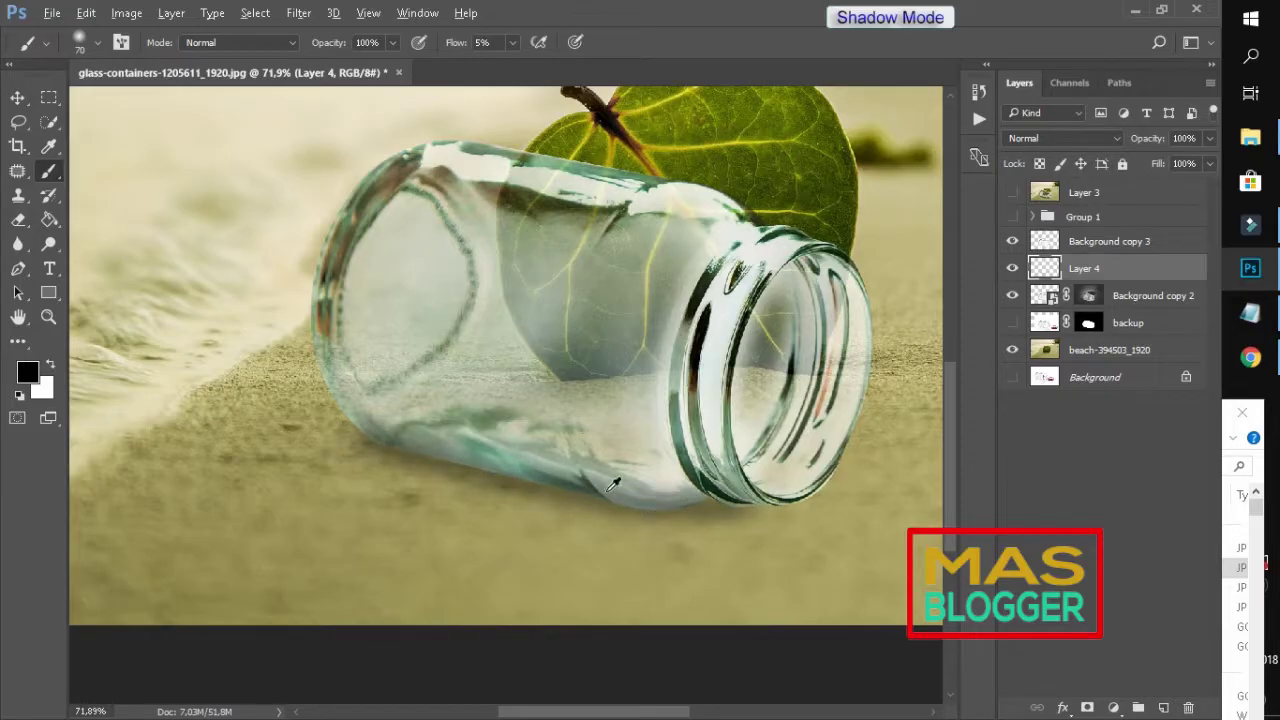
scroll(700, 505, "down", 2)
scroll(643, 497, "down", 2)
scroll(643, 497, "up", 2)
scroll(757, 603, "down", 1)
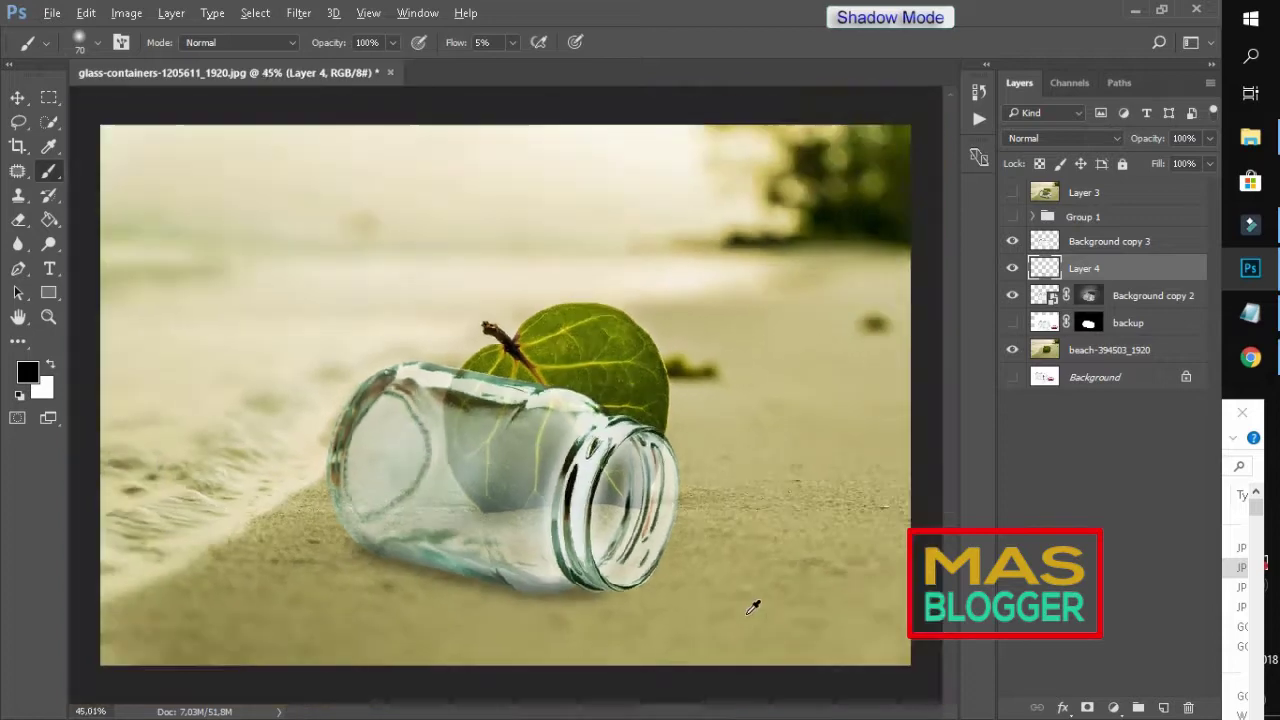
scroll(429, 643, "up", 1)
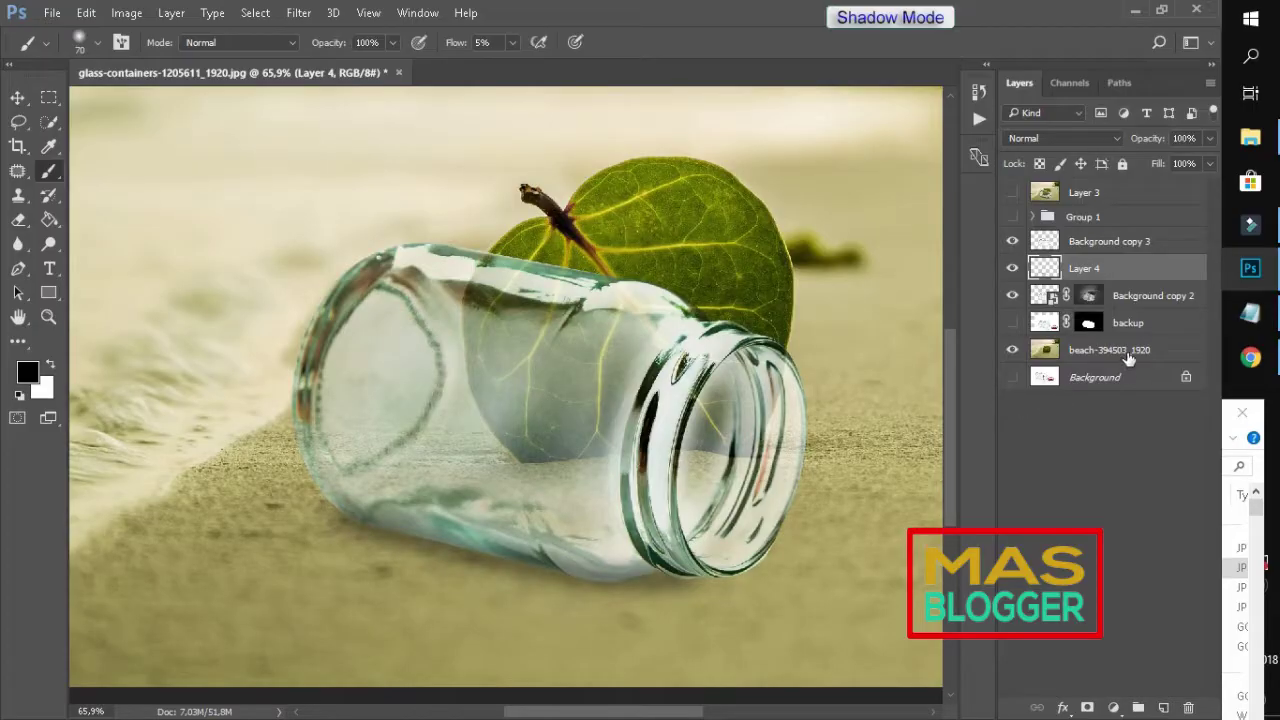
- Finish note 8 as 'setelah selesai kita satukan semua gambar' and tuck Notepad away
left_click(1250, 313)
type("8) sete")
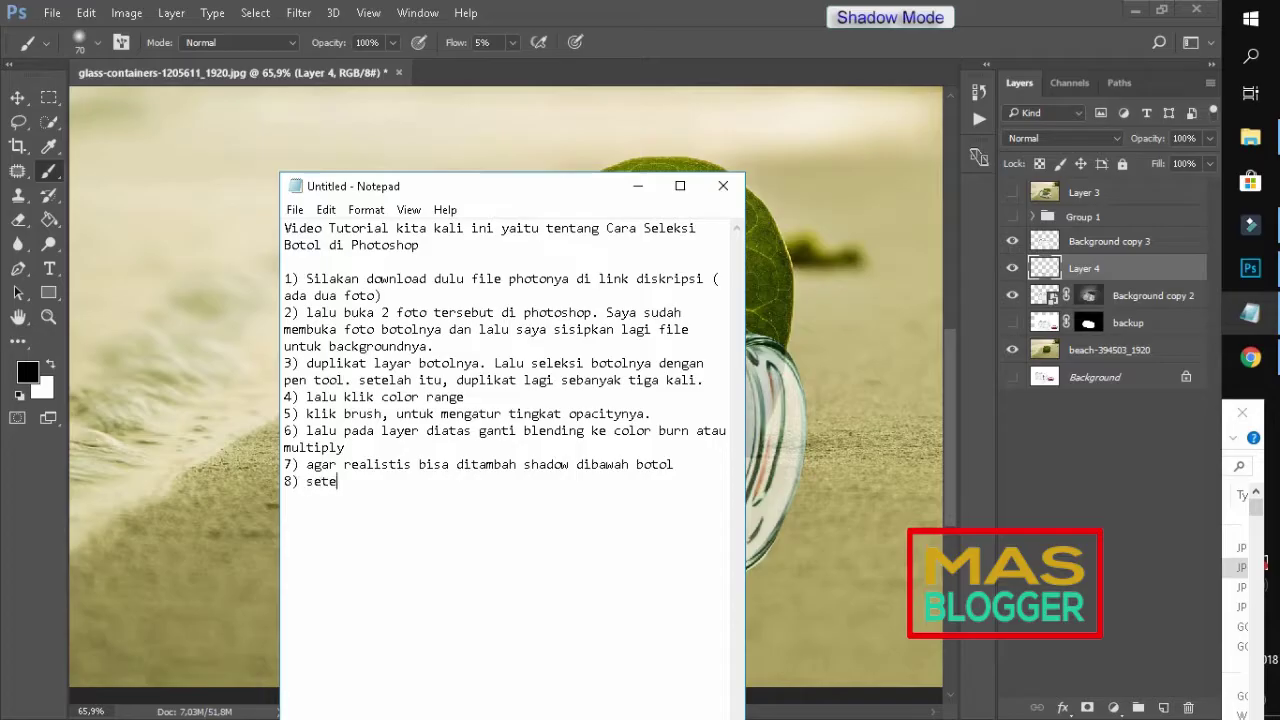
type("lah selesai ")
type("kita satukan semua gambar")
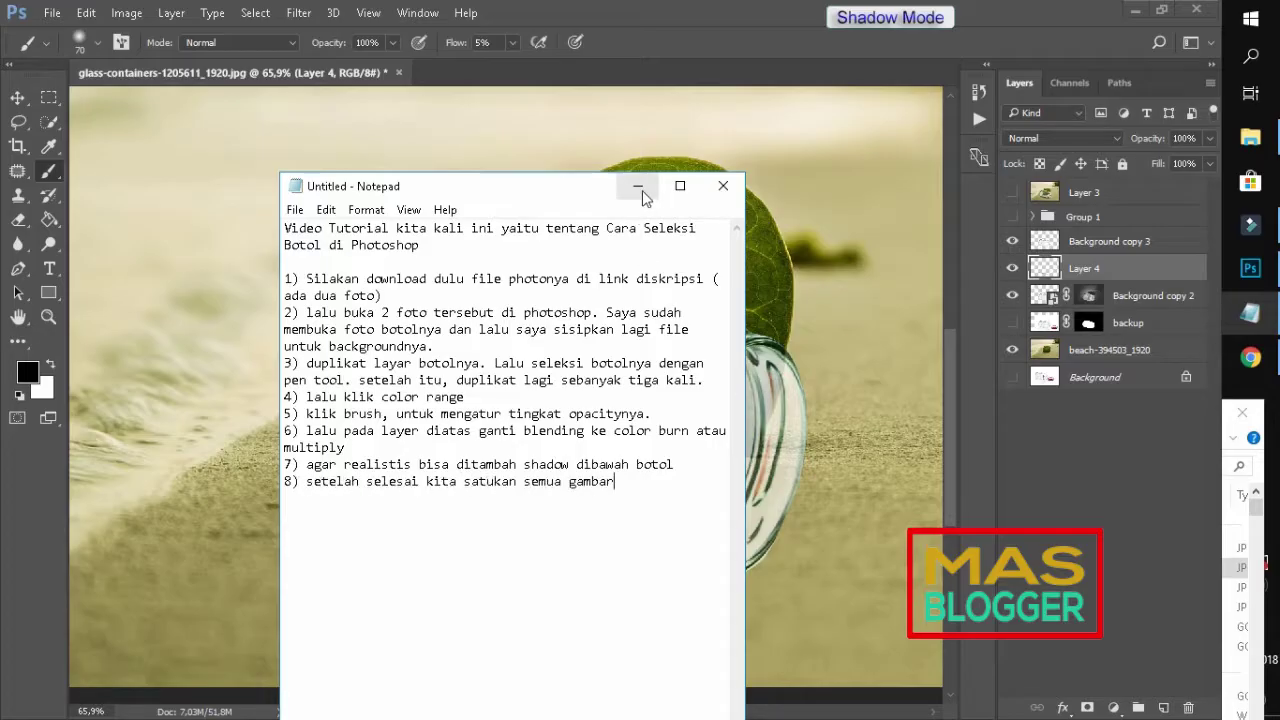
left_click(637, 186)
- Select Background copy 3 through beach-394503_1920 and stamp them into merged Layer 5
left_click(1148, 252)
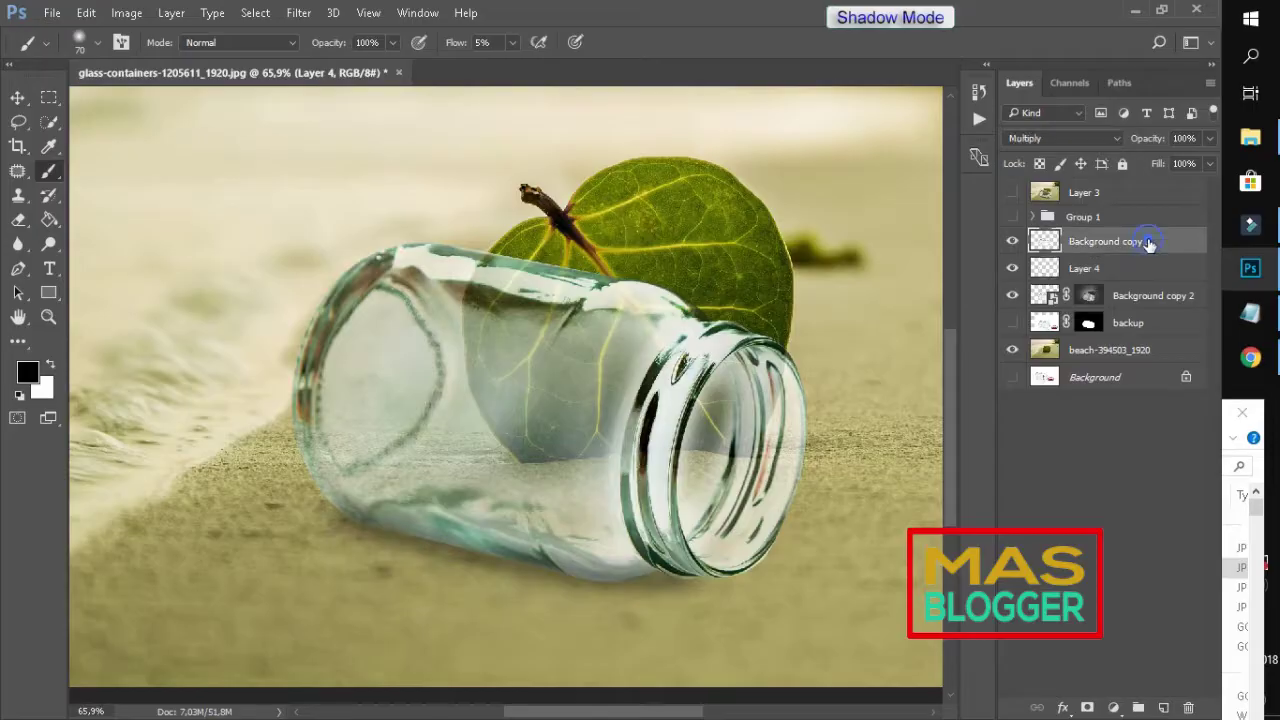
left_click(1118, 349, "shift")
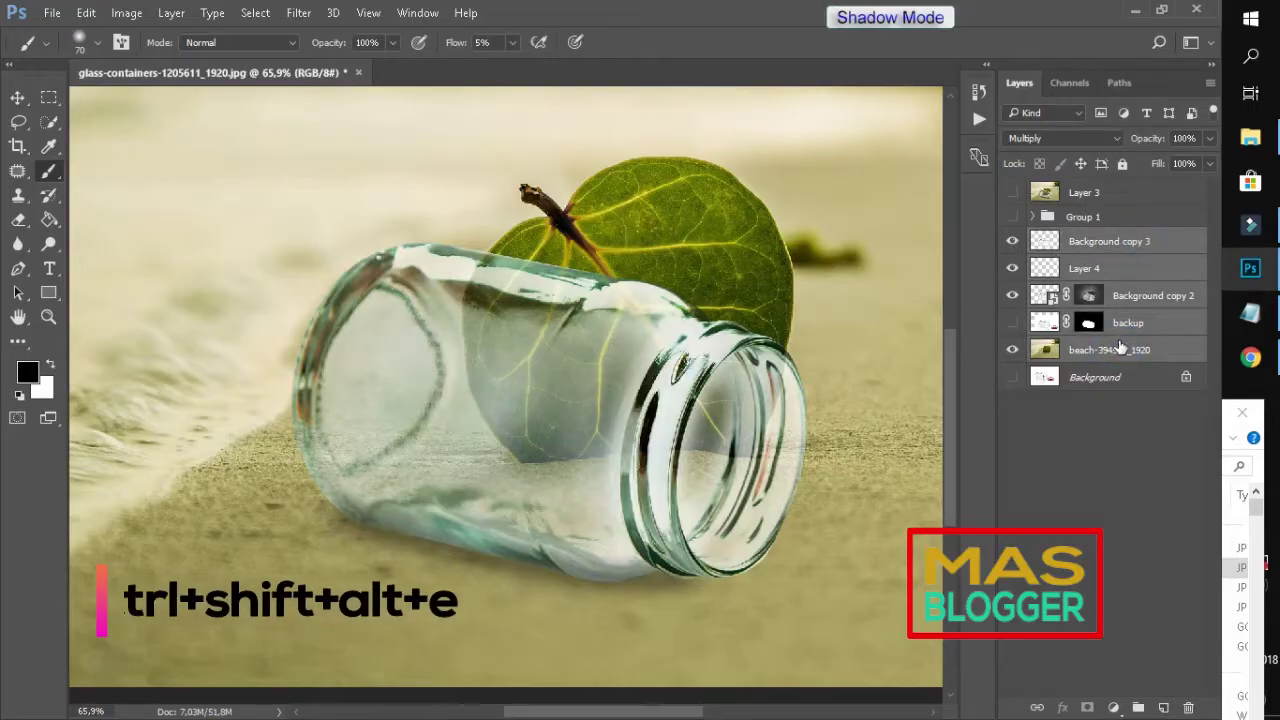
key("ctrl+shift+alt+e")
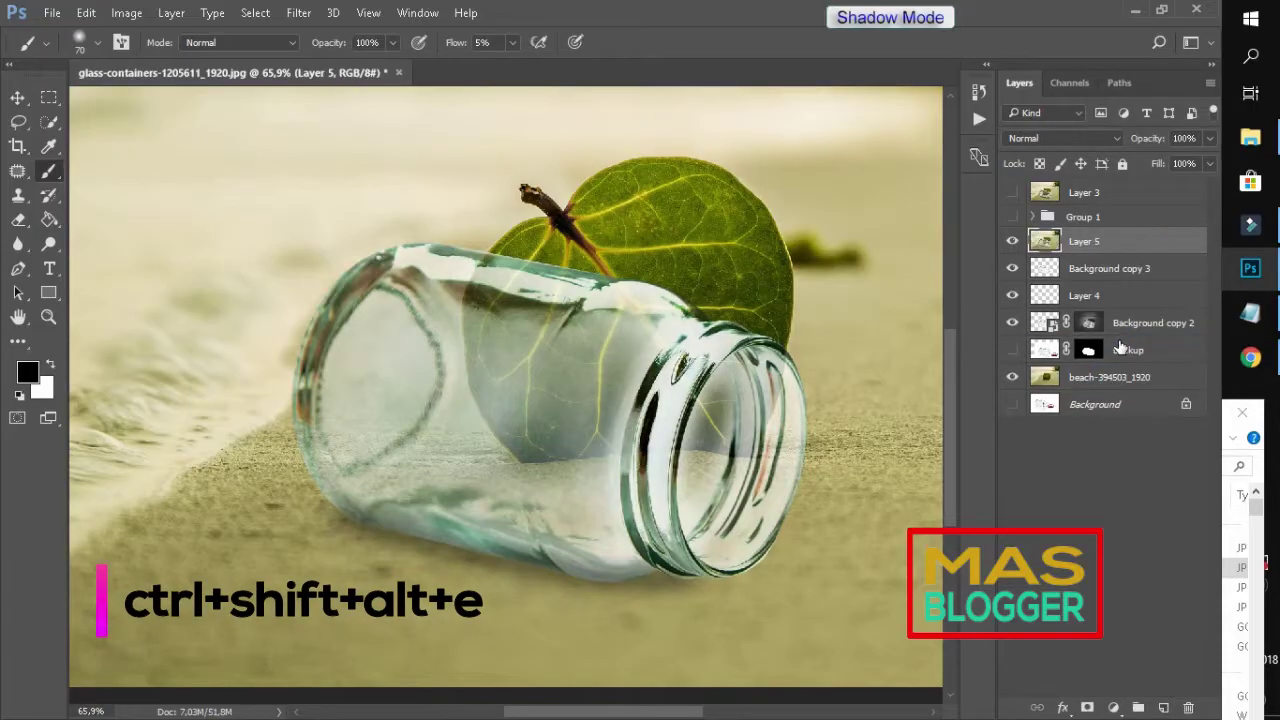
- Hide Background copy 3, Layer 4, Background copy 2 and the original jar photo
left_click(1012, 268)
left_click(1012, 295)
left_click(1012, 322)
left_click(1012, 377)
left_click(1012, 404)
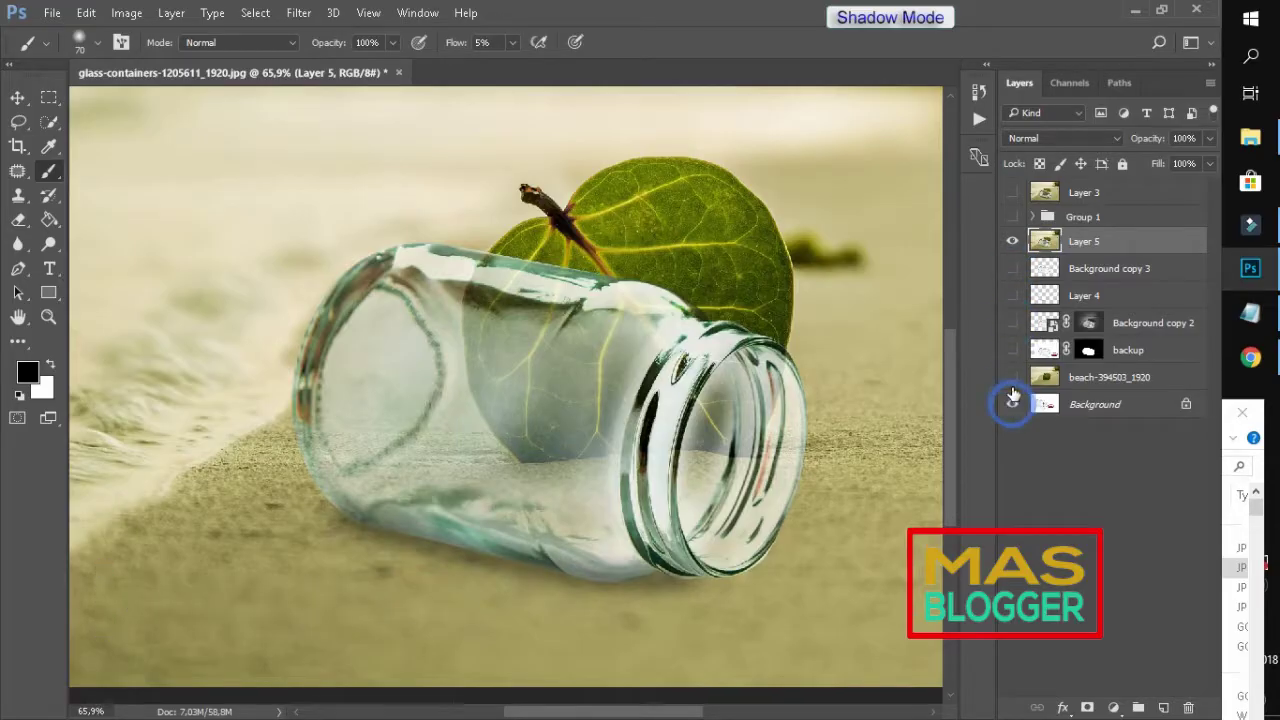
left_click(1012, 241)
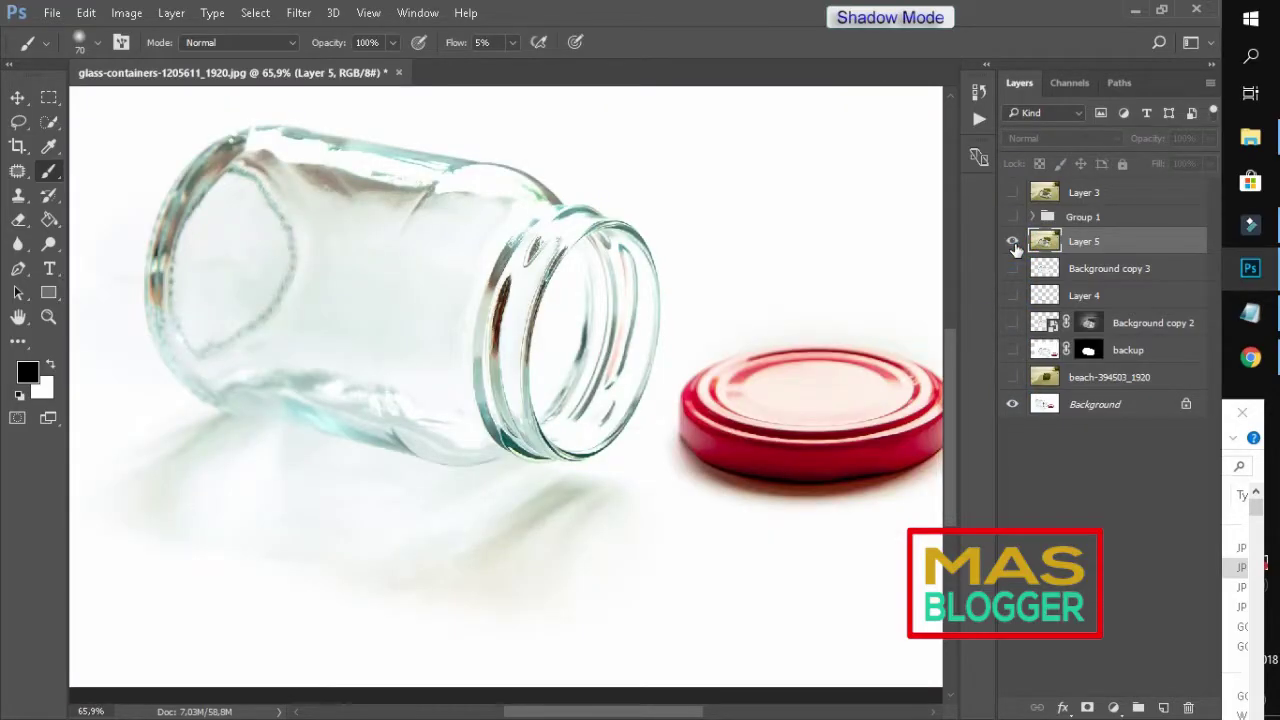
left_click(1012, 241)
left_click(1012, 404)
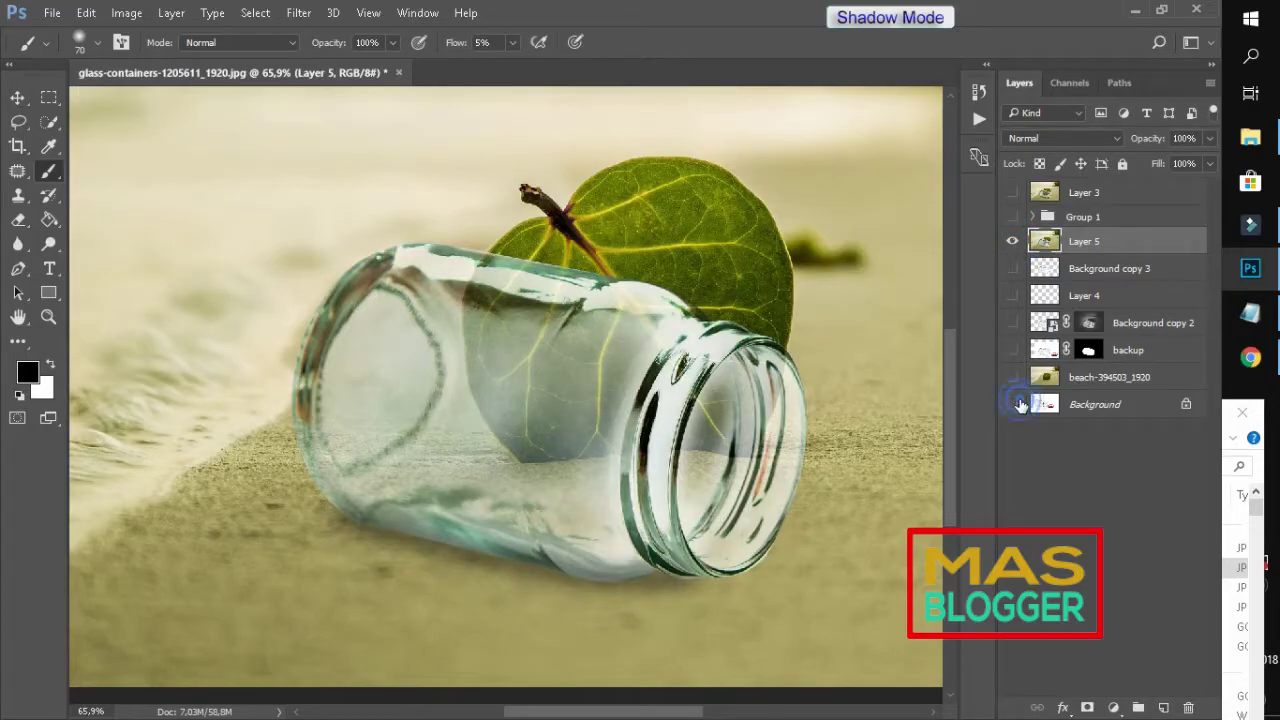
left_click(1012, 377)
- Toggle Layer 5 to compare, then hide the beach layer so only Layer 5 shows
left_click(1011, 241)
left_click(1011, 241)
left_click(1011, 241)
left_click(1011, 241)
left_click(1012, 377)
scroll(505, 395, "down", 3)
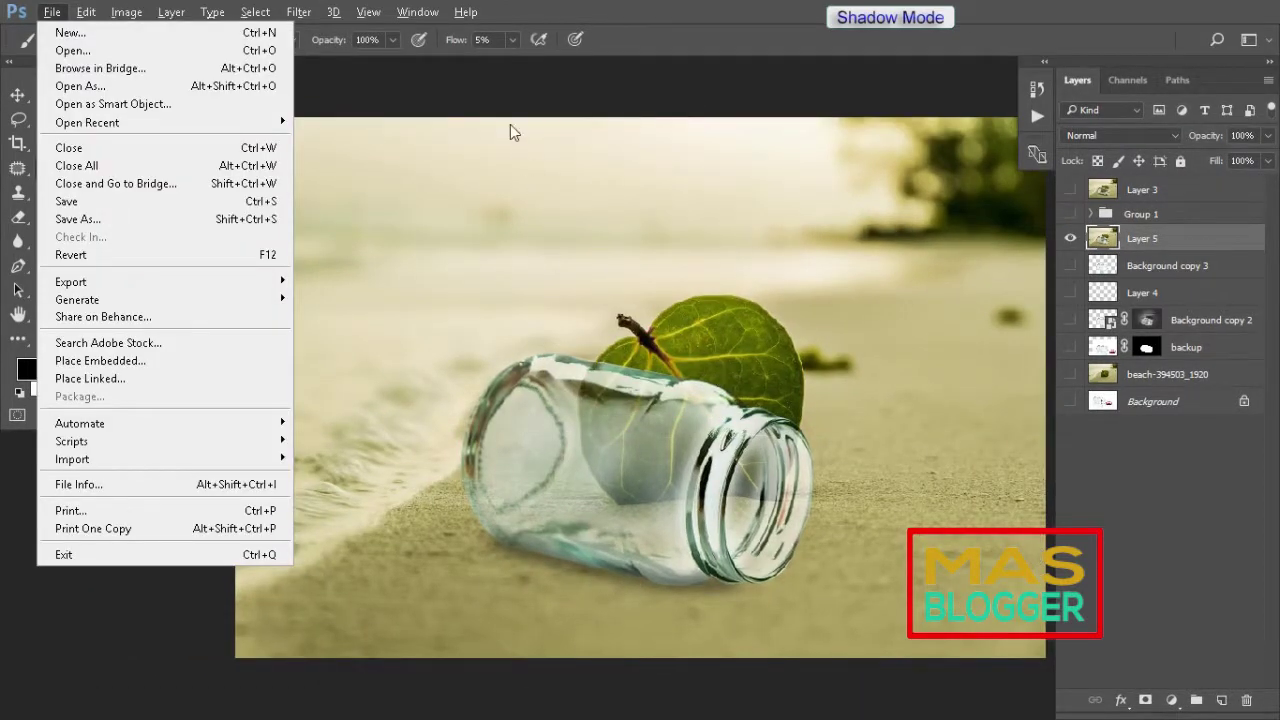
- View the jar-on-beach composite in Full Screen Mode on black, then return to the Notepad tutorial notes
left_click(510, 88)
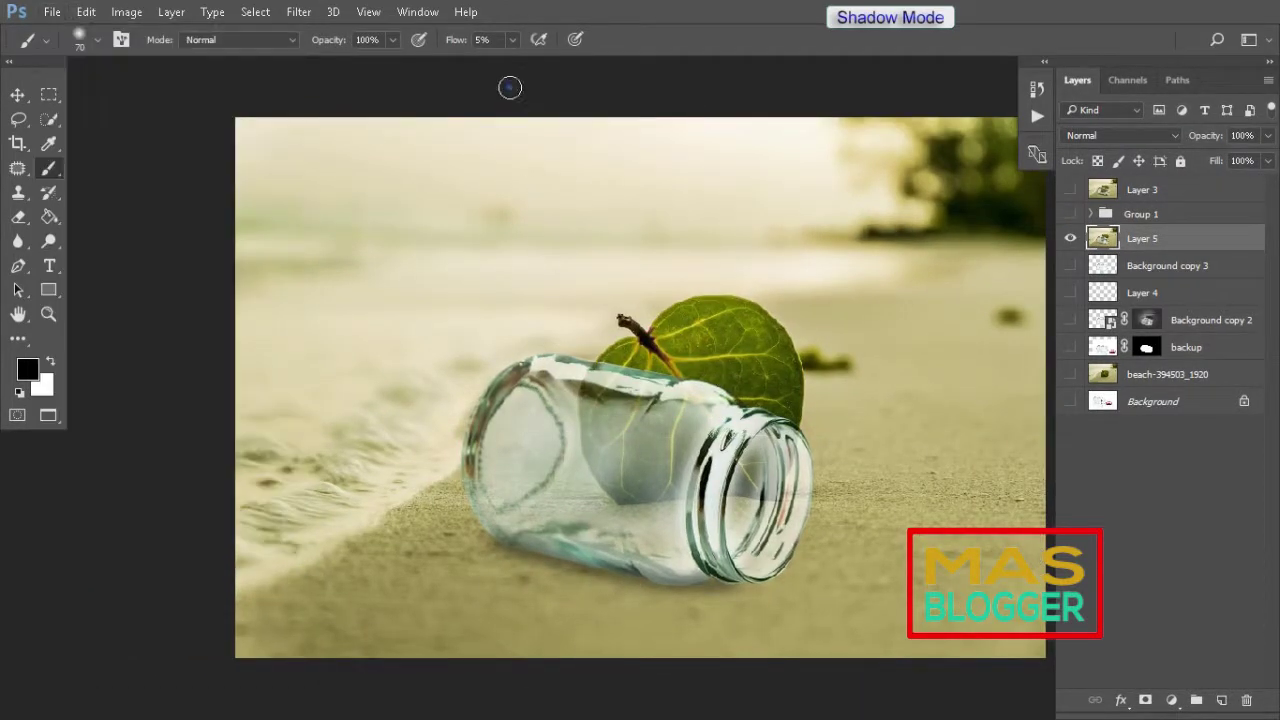
key("f")
key("f")
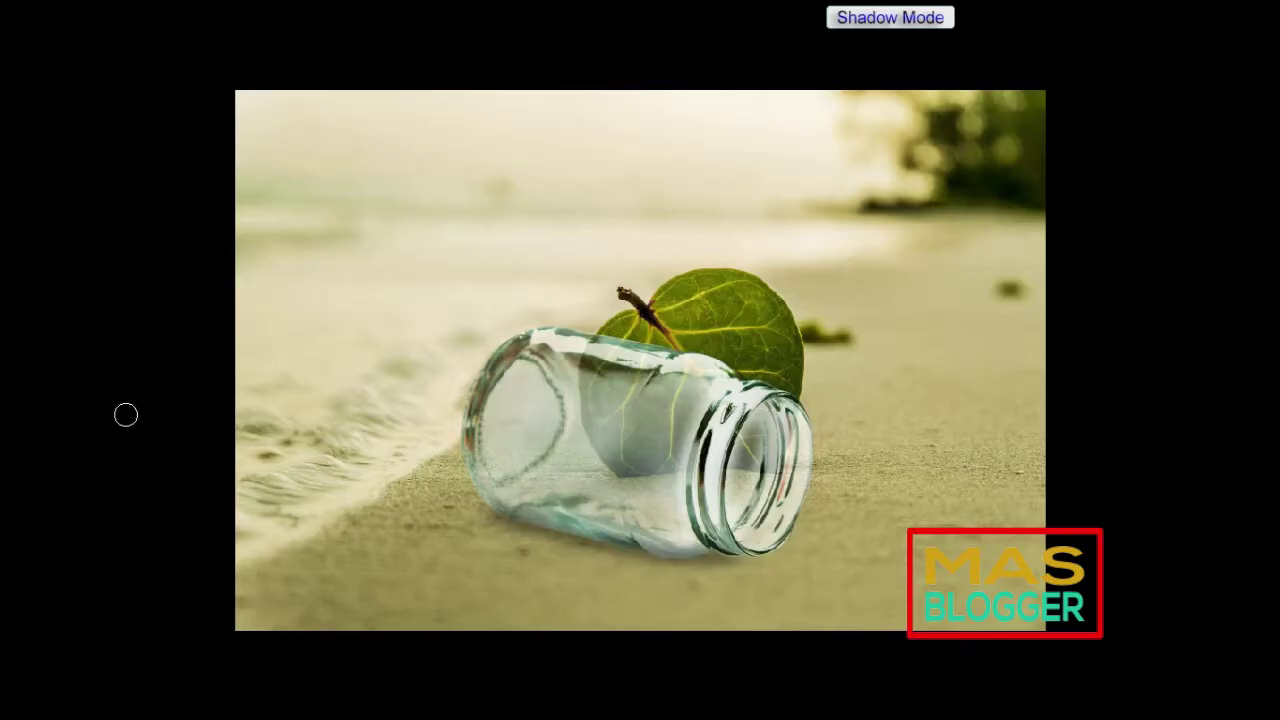
key("alt+Tab")
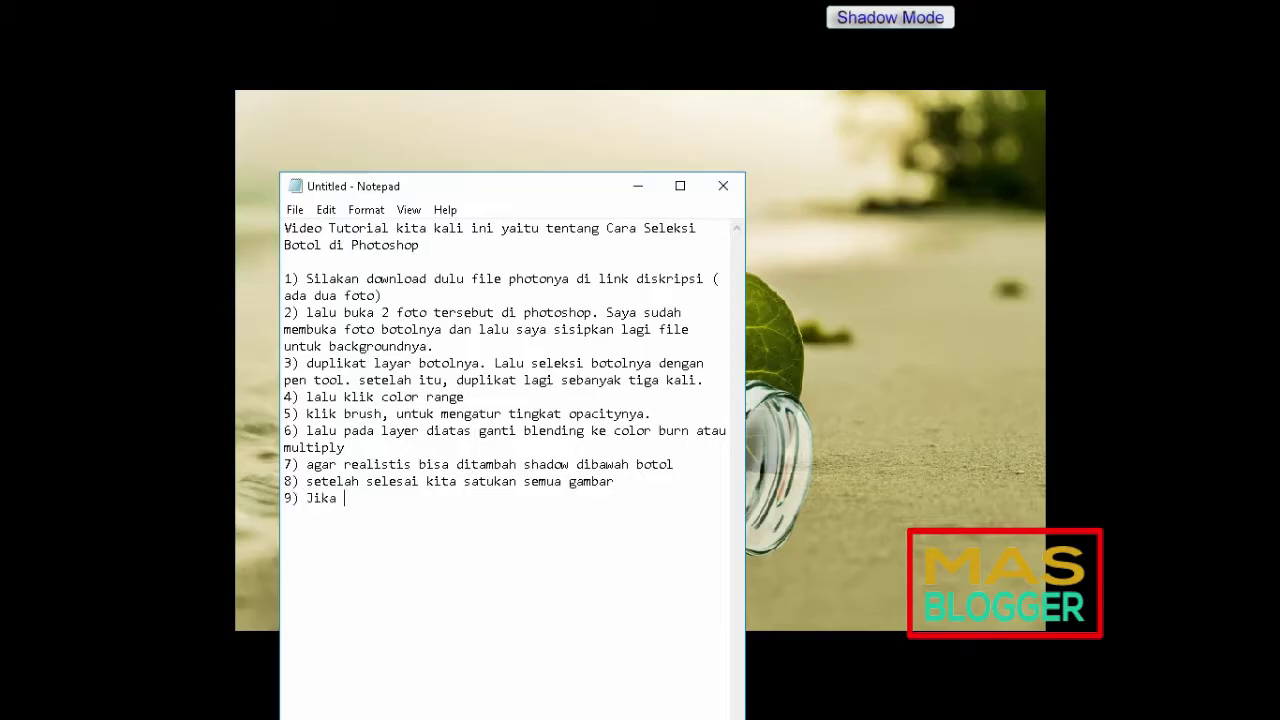
- Write step 9 inviting questions in the comments, plus the sign-off 'selamat menonton video tutorial photoshop'
type("ada pertanyaan s")
type("ilakan berk")
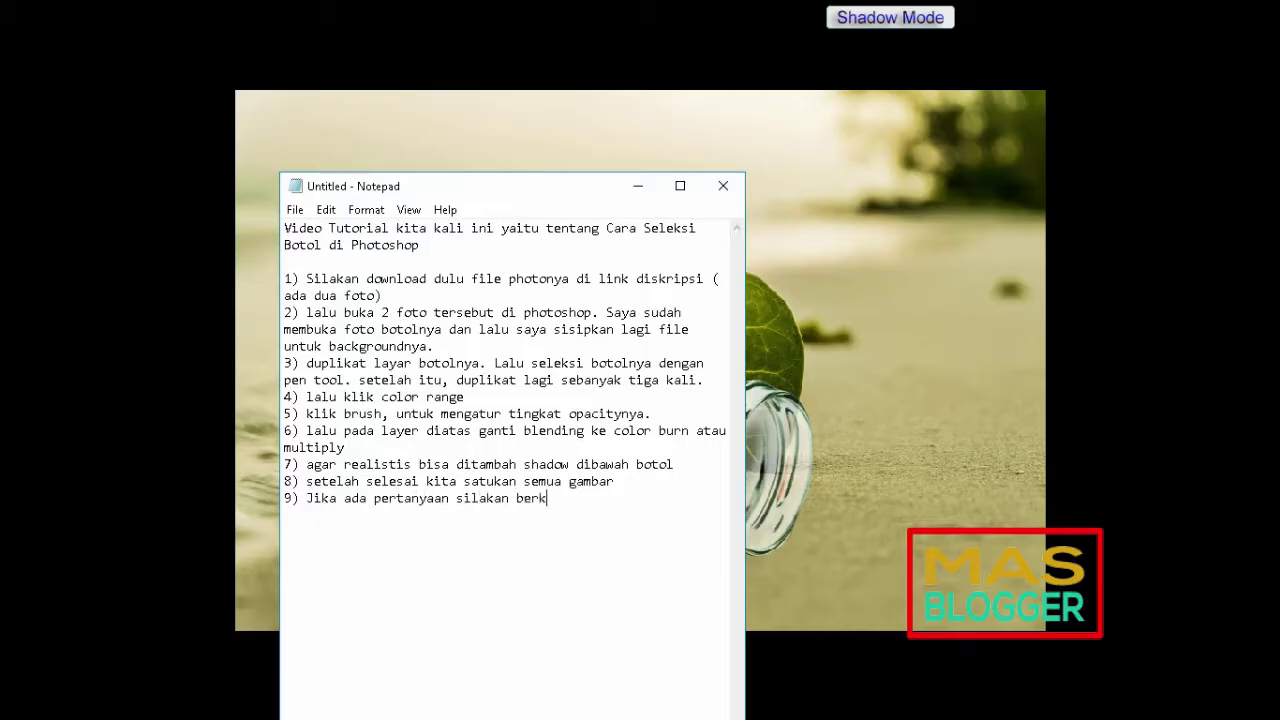
type("omentar diko")
type("lom bawah ya , teman")
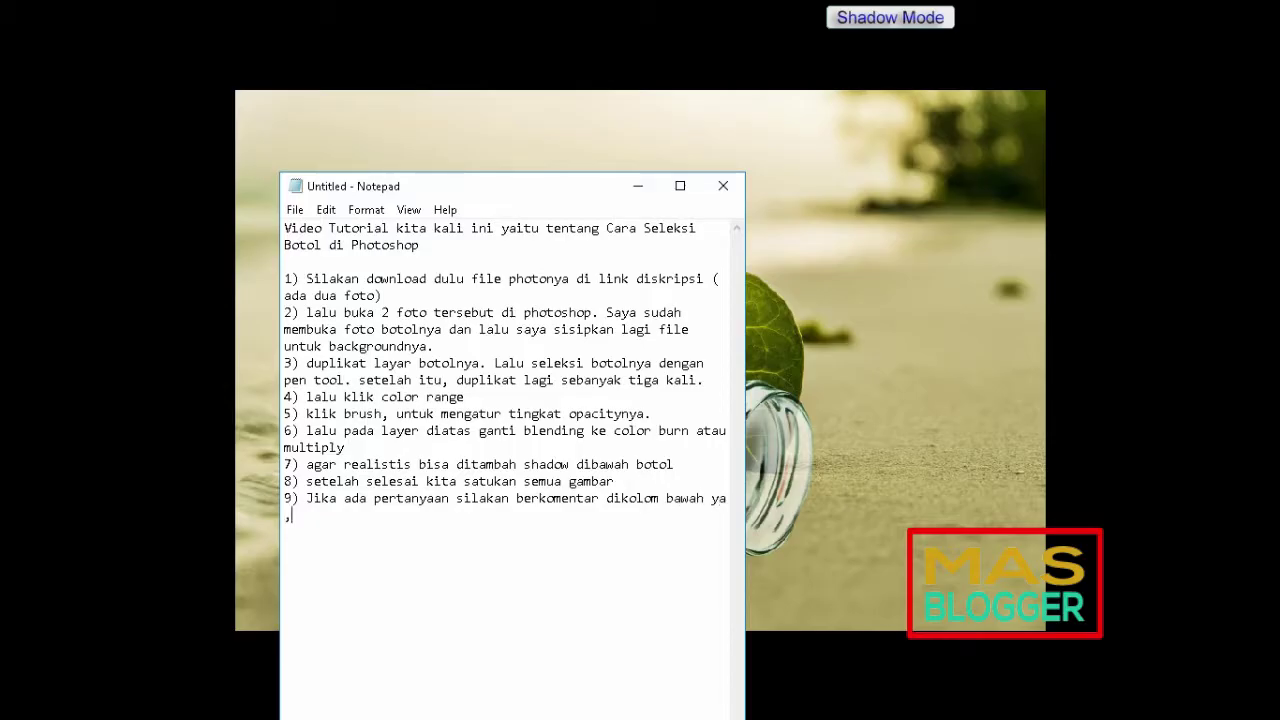
type("-teman.")
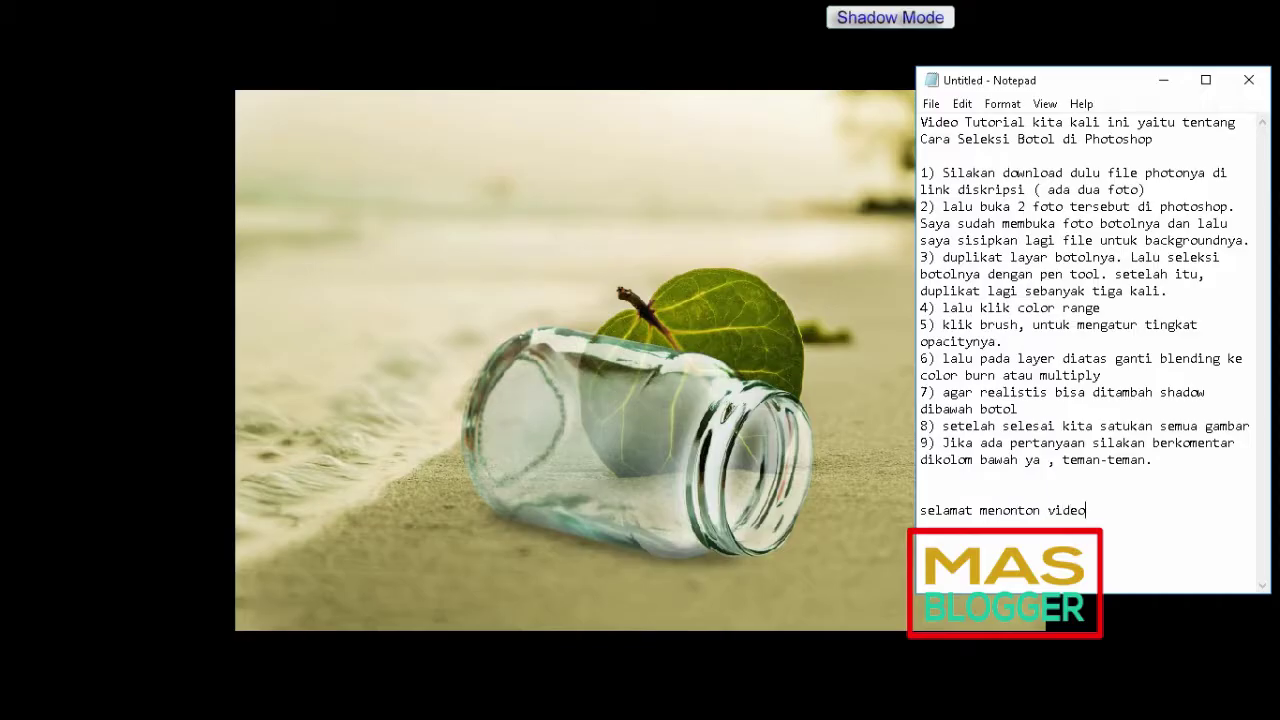
type("rial ph")
type("otoshop")
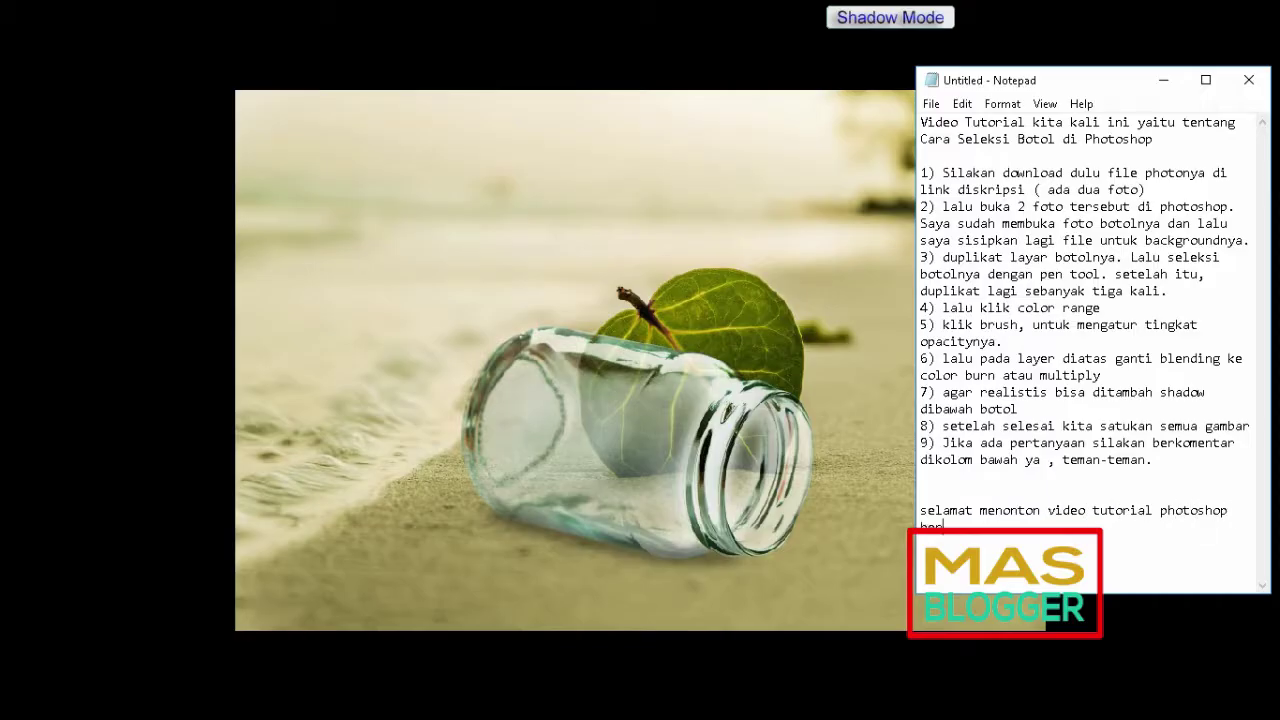